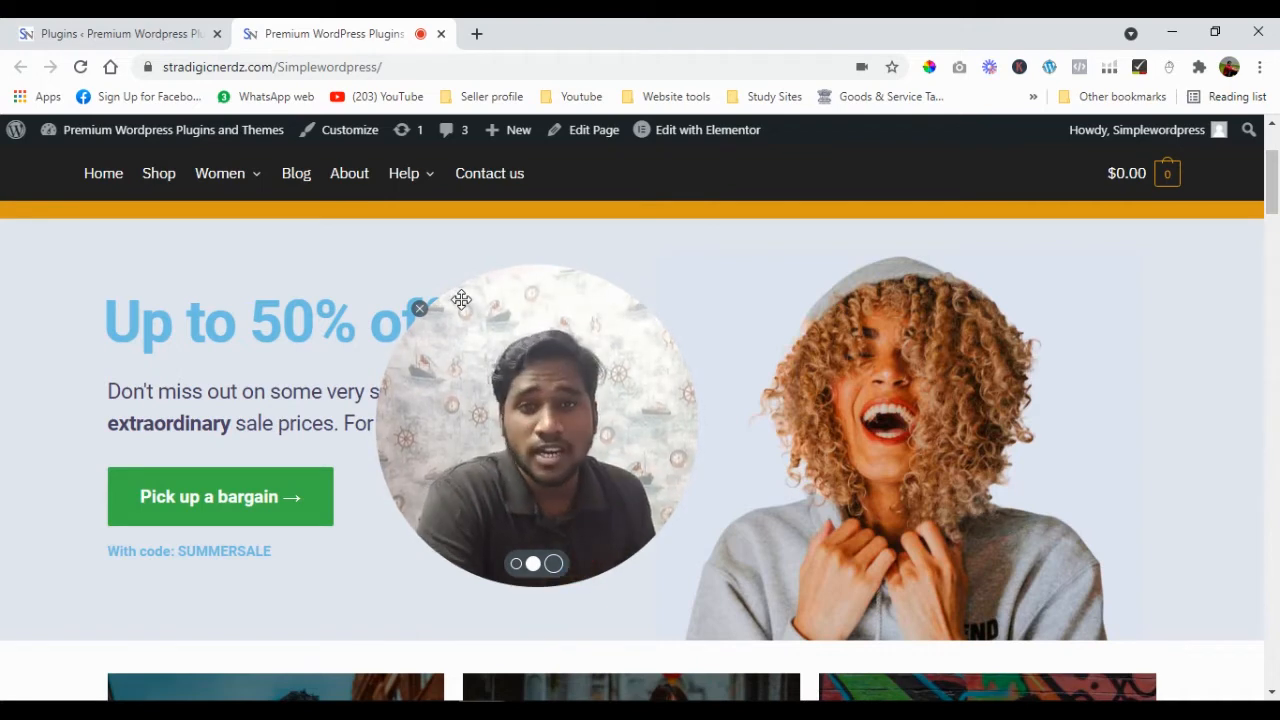
drag(461, 300, 518, 312)
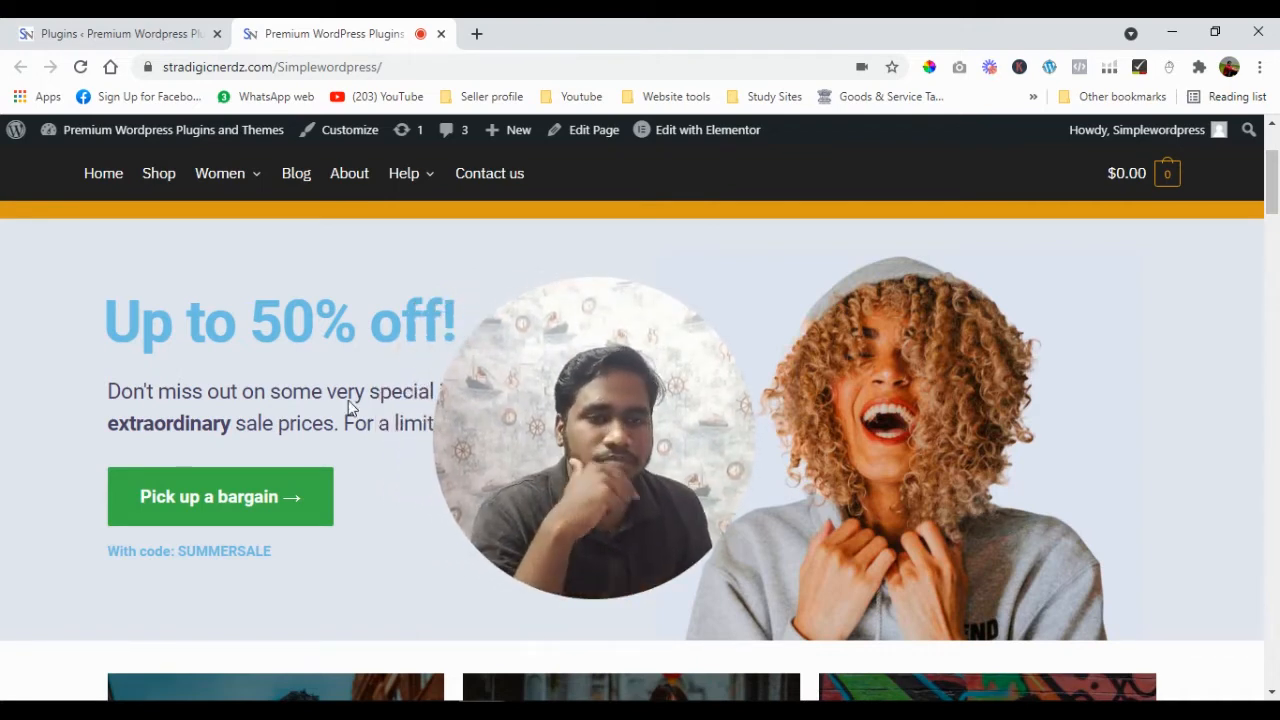
click(120, 33)
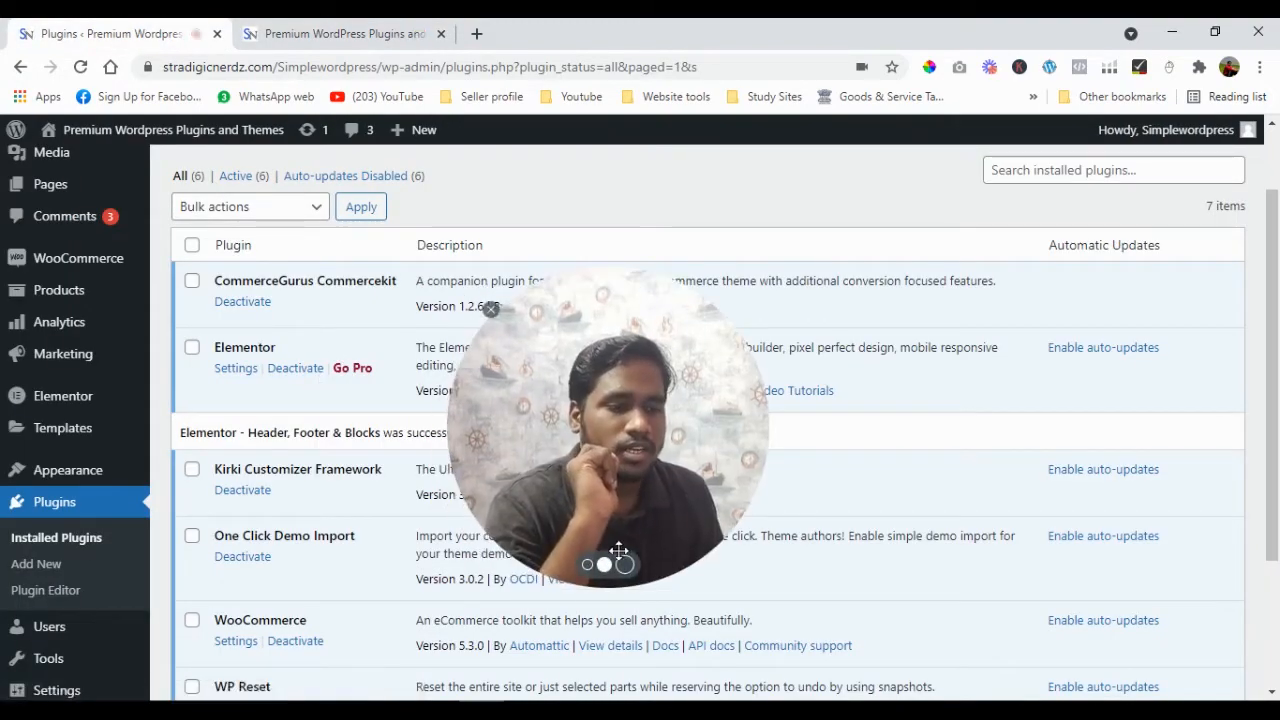
click(574, 575)
drag(571, 454, 1193, 172)
click(400, 33)
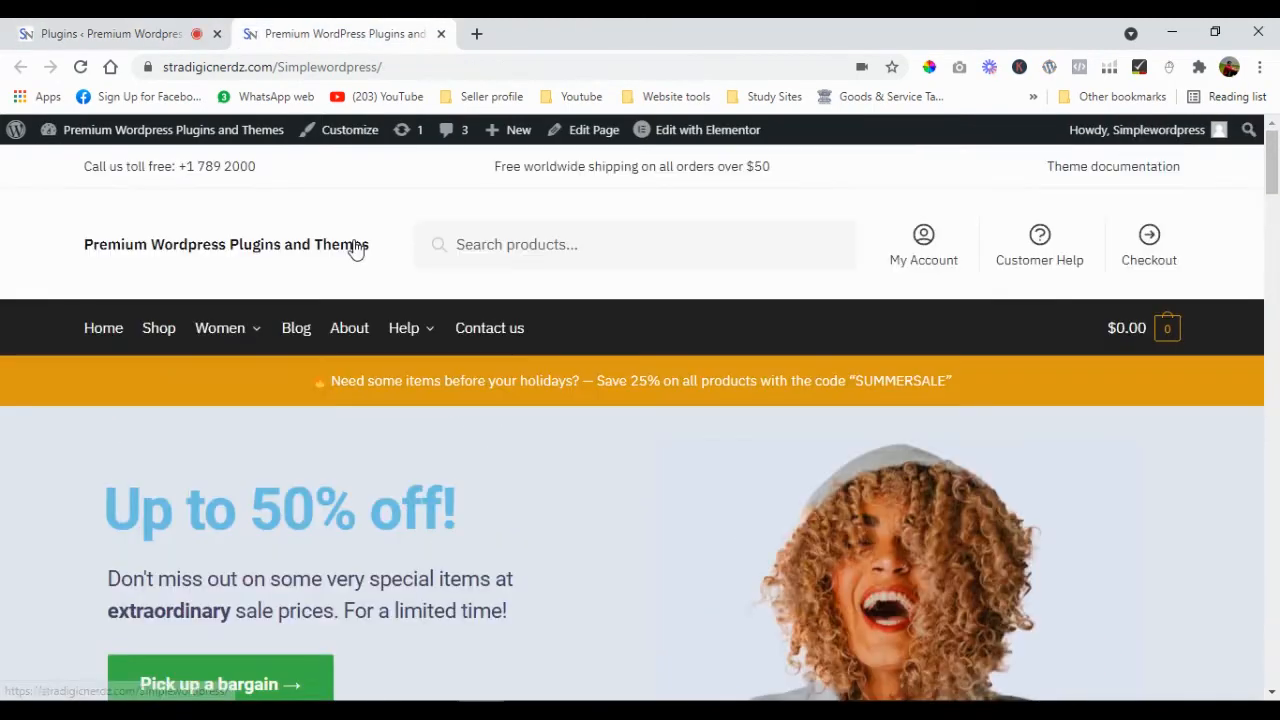
click(110, 33)
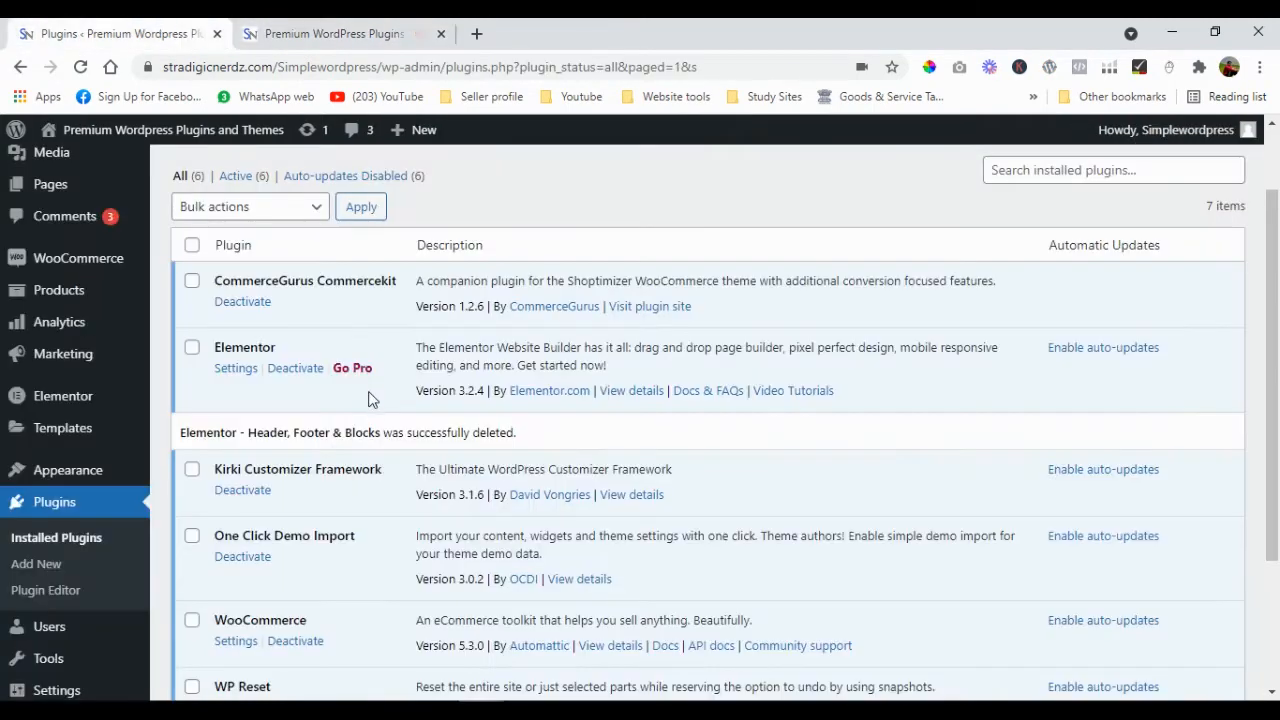
- Examine the store homepage's full layout, from the header, navigation and hero banner down through the product sections
click(330, 33)
mouse_move(404, 328)
scroll(460, 468, down, 4)
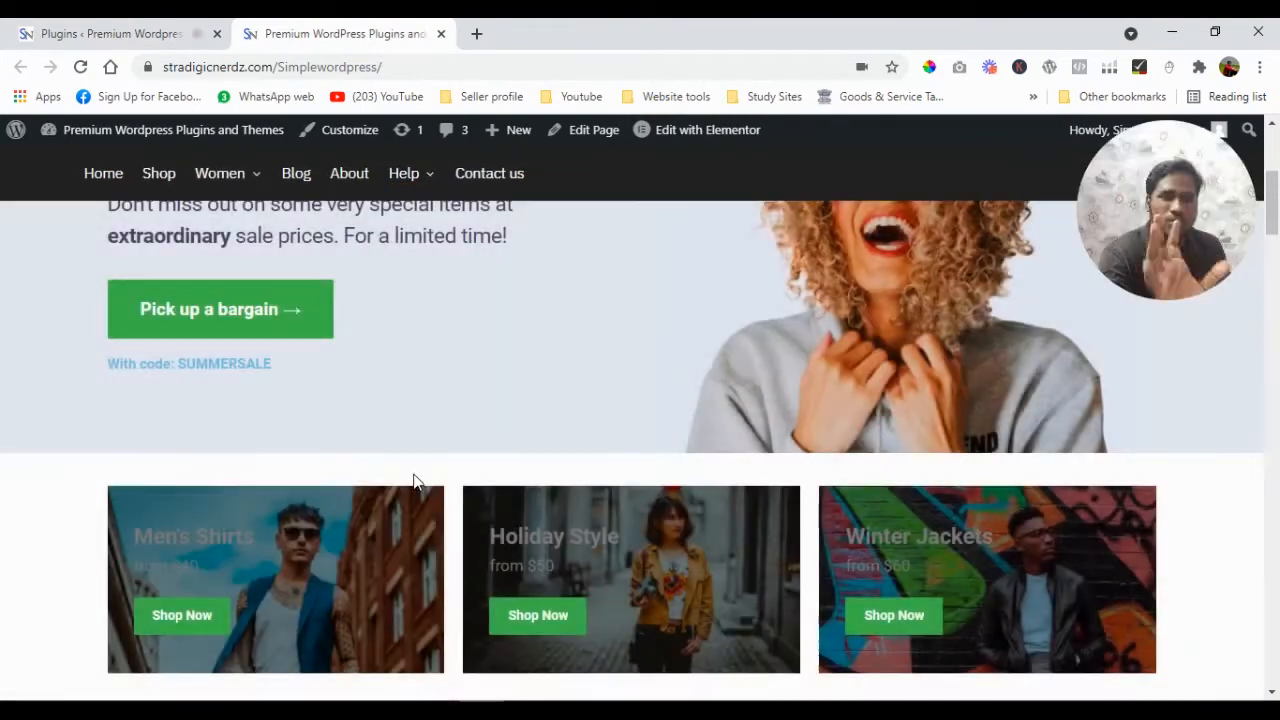
scroll(482, 443, down, 5)
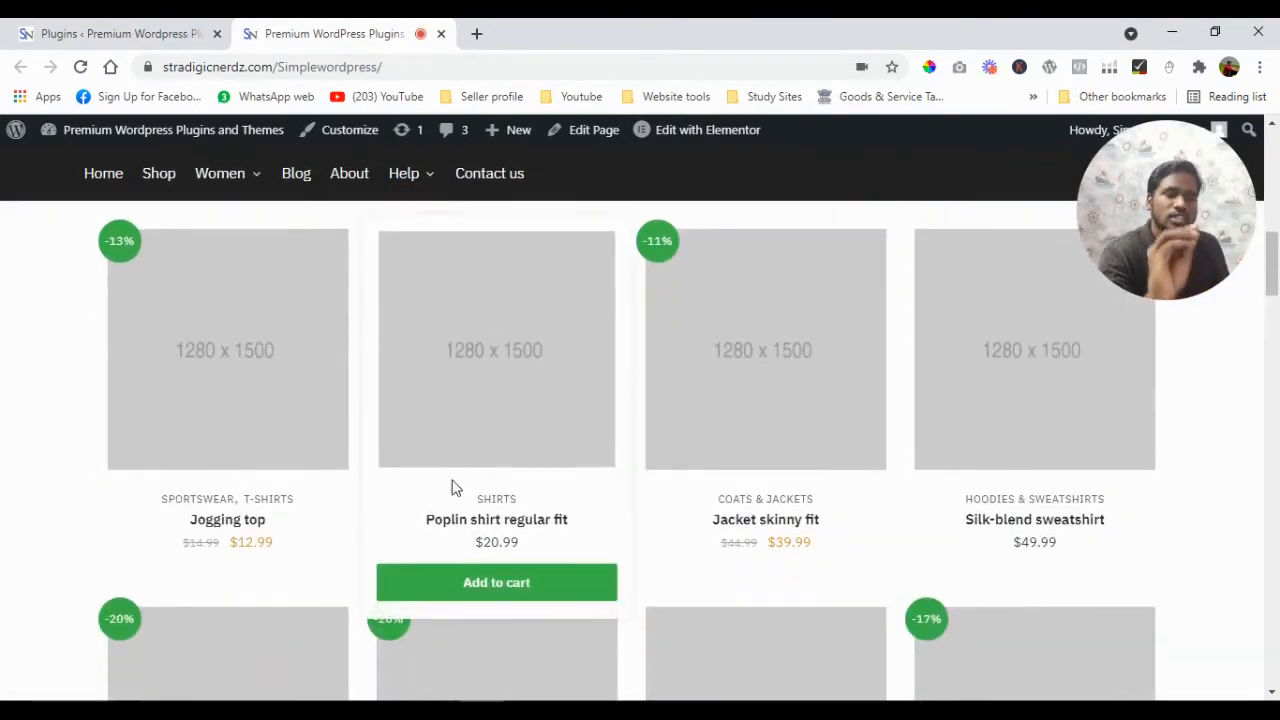
scroll(451, 486, down, 5)
scroll(451, 486, down, 1)
scroll(453, 482, up, 15)
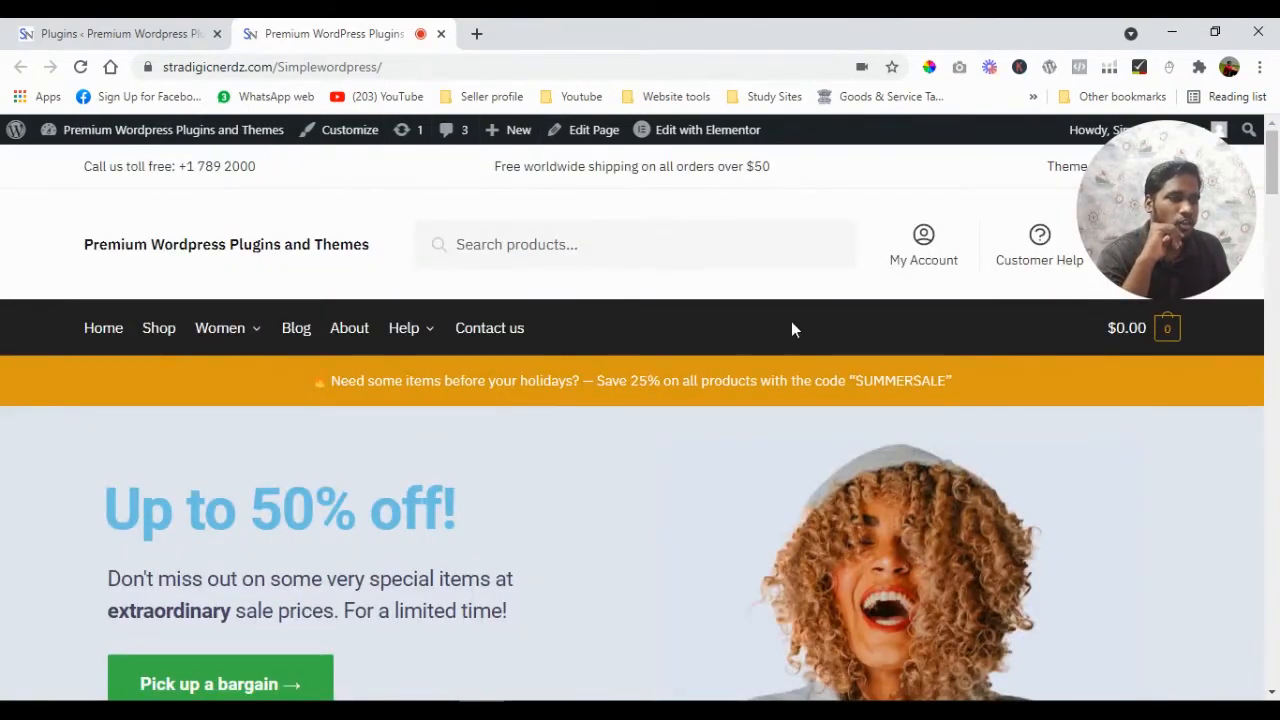
drag(1272, 168, 1275, 636)
scroll(500, 602, down, 3)
scroll(629, 586, up, 20)
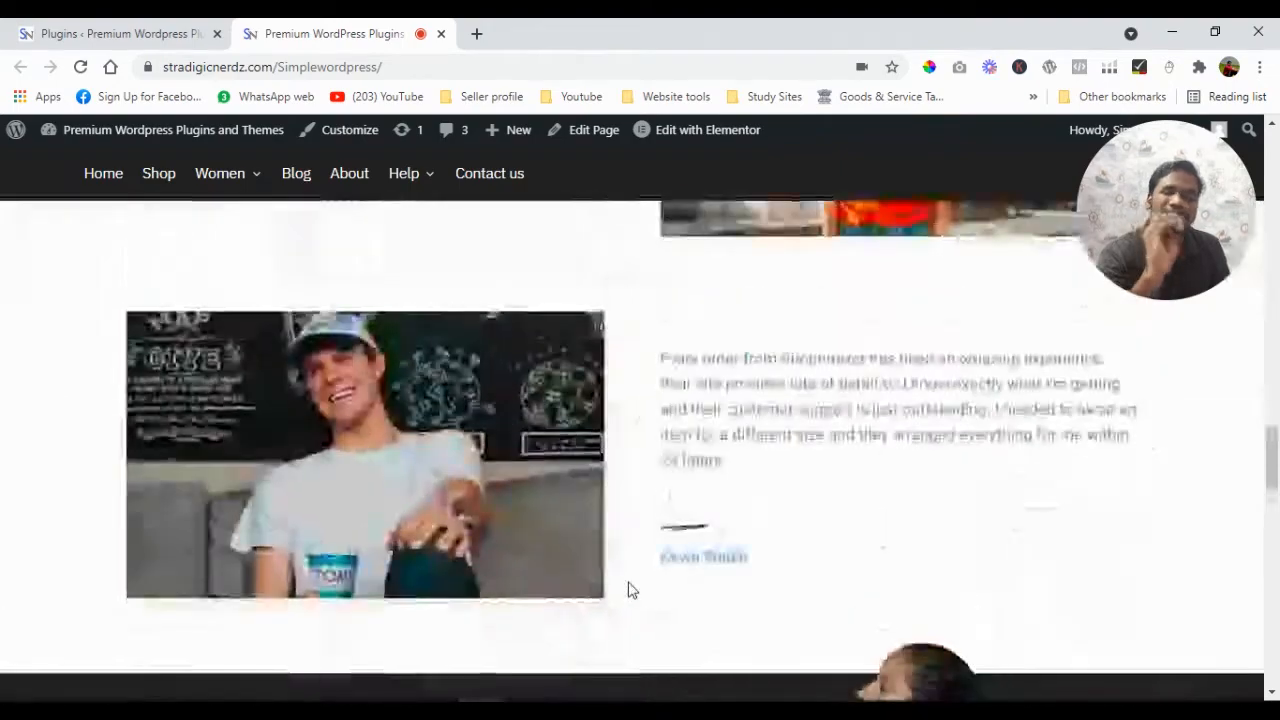
scroll(628, 590, up, 3)
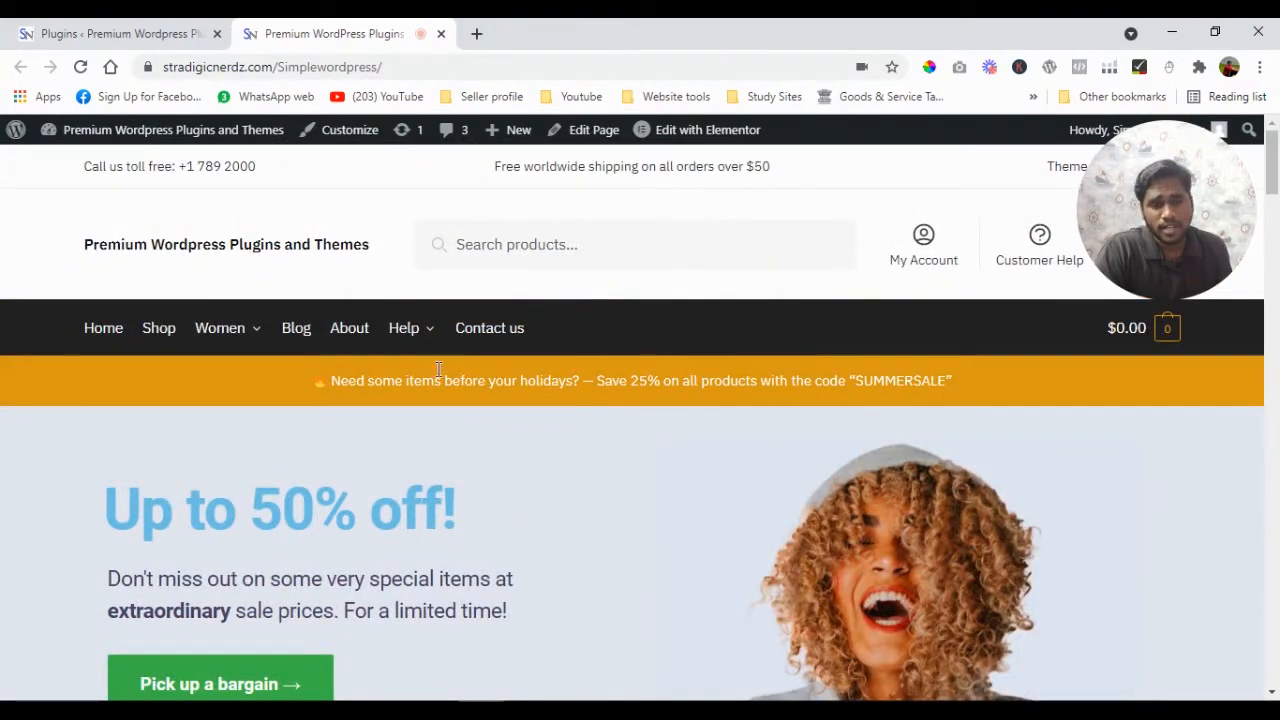
scroll(500, 326, down, 1)
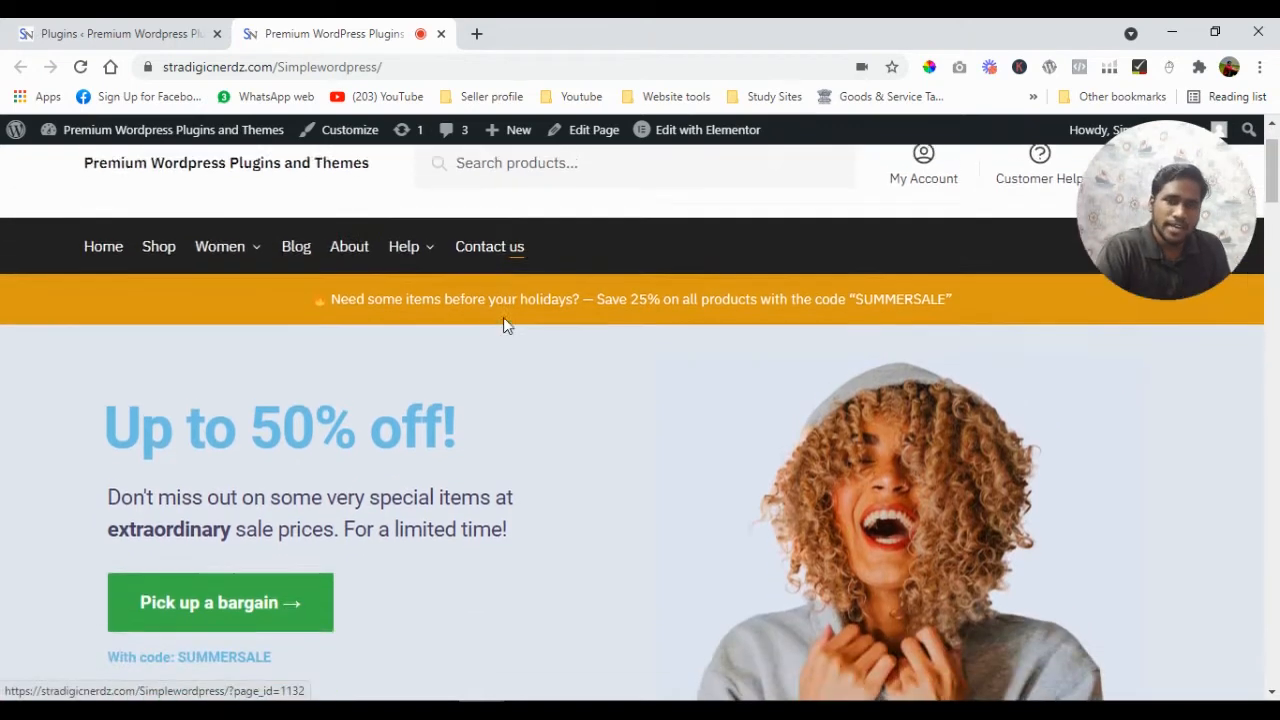
scroll(503, 317, up, 1)
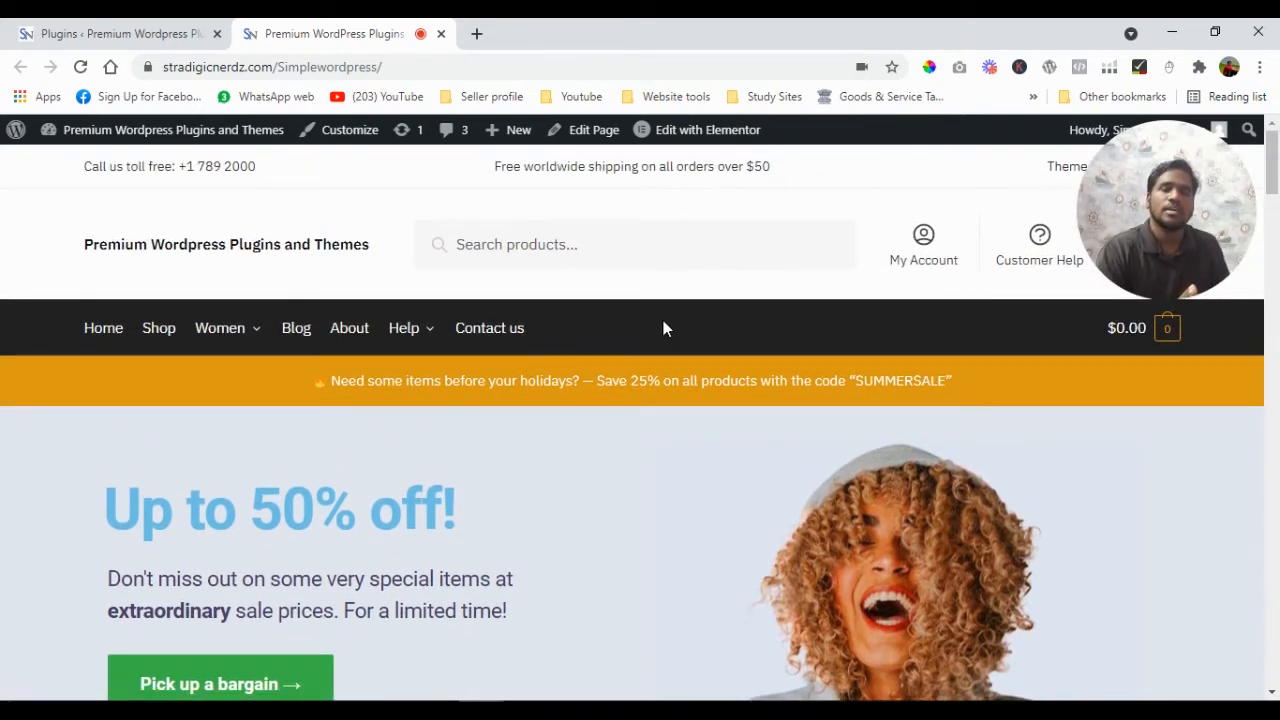
- Review the homepage's latest items, testimonials, weekly offer and footer link columns
click(175, 33)
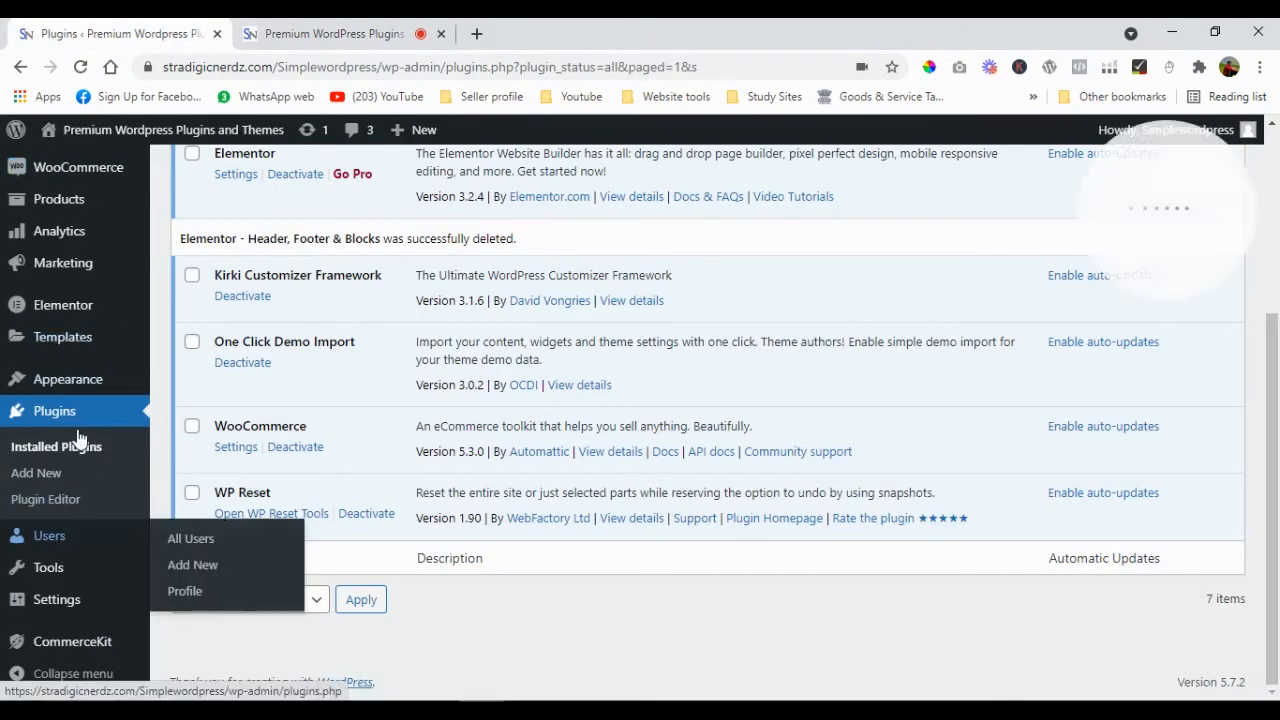
click(360, 33)
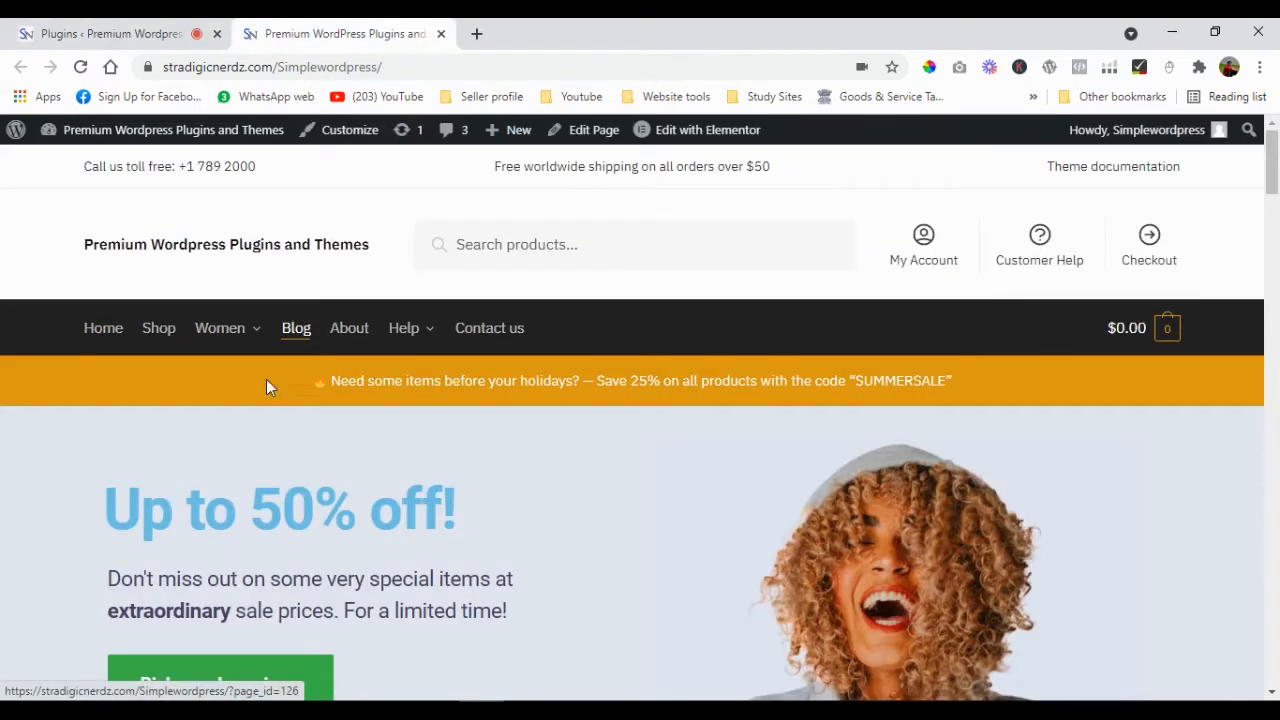
scroll(500, 360, down, 1)
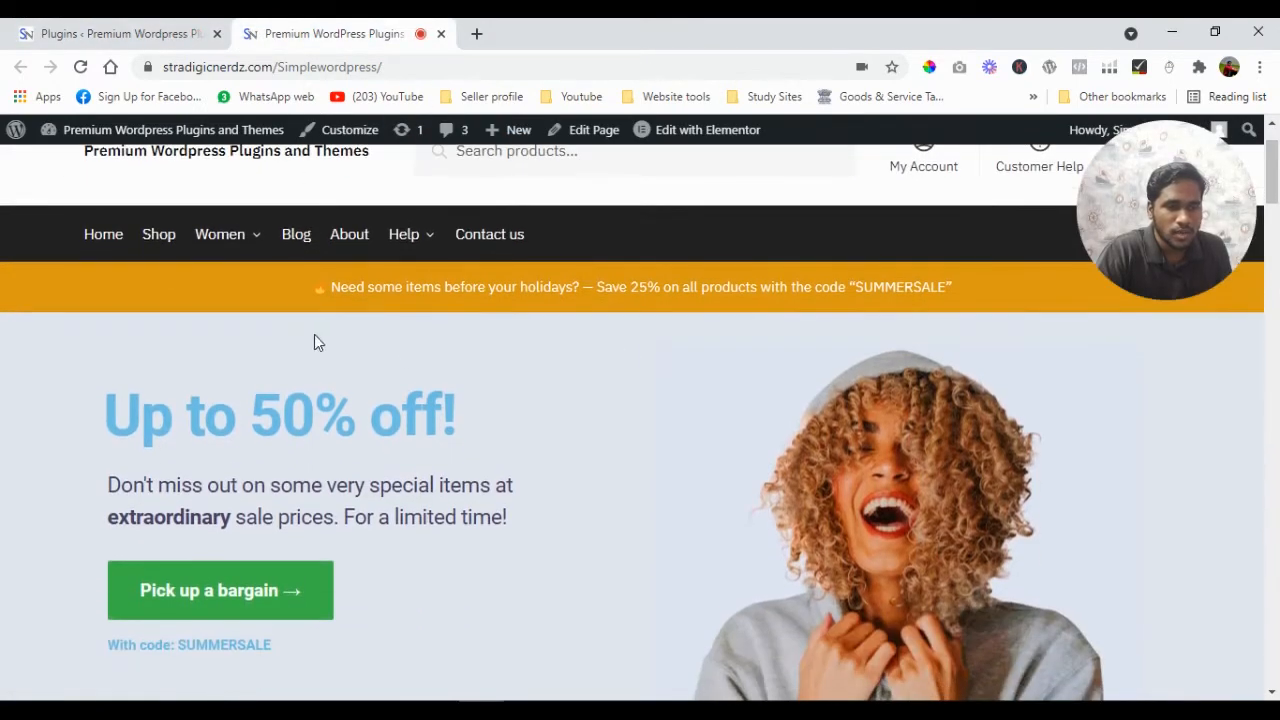
scroll(553, 351, down, 15)
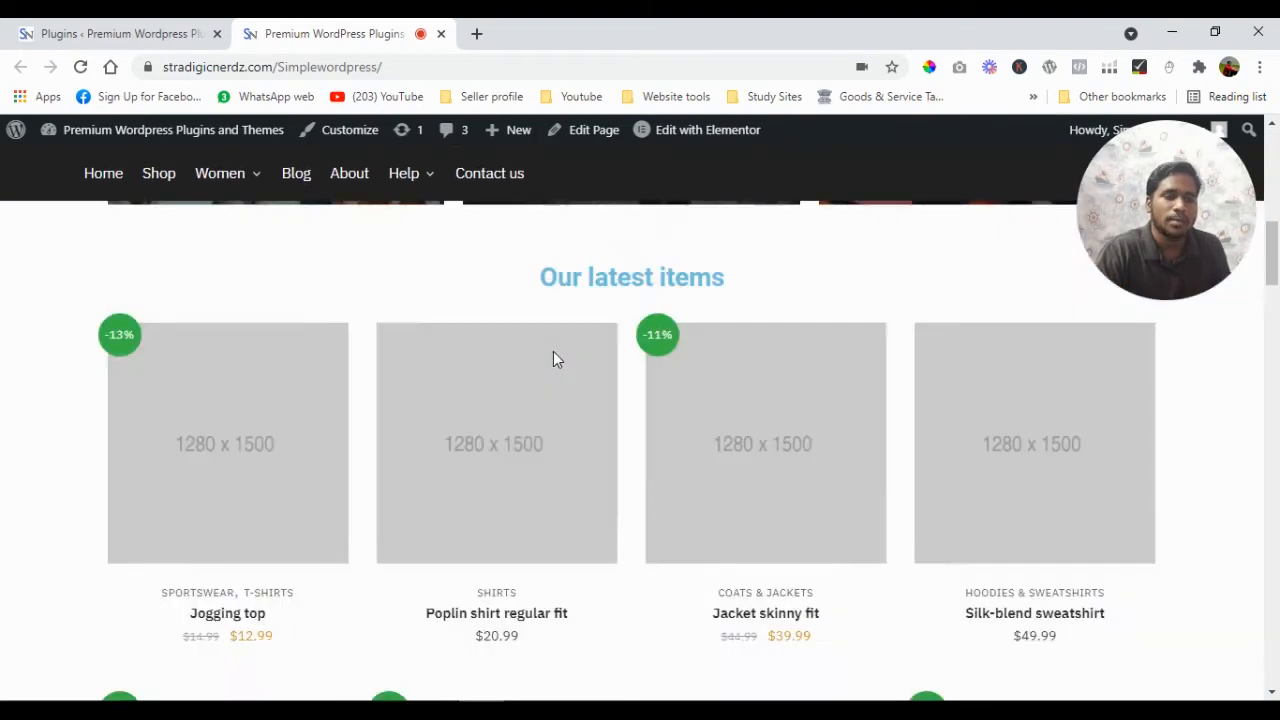
scroll(519, 380, up, 1)
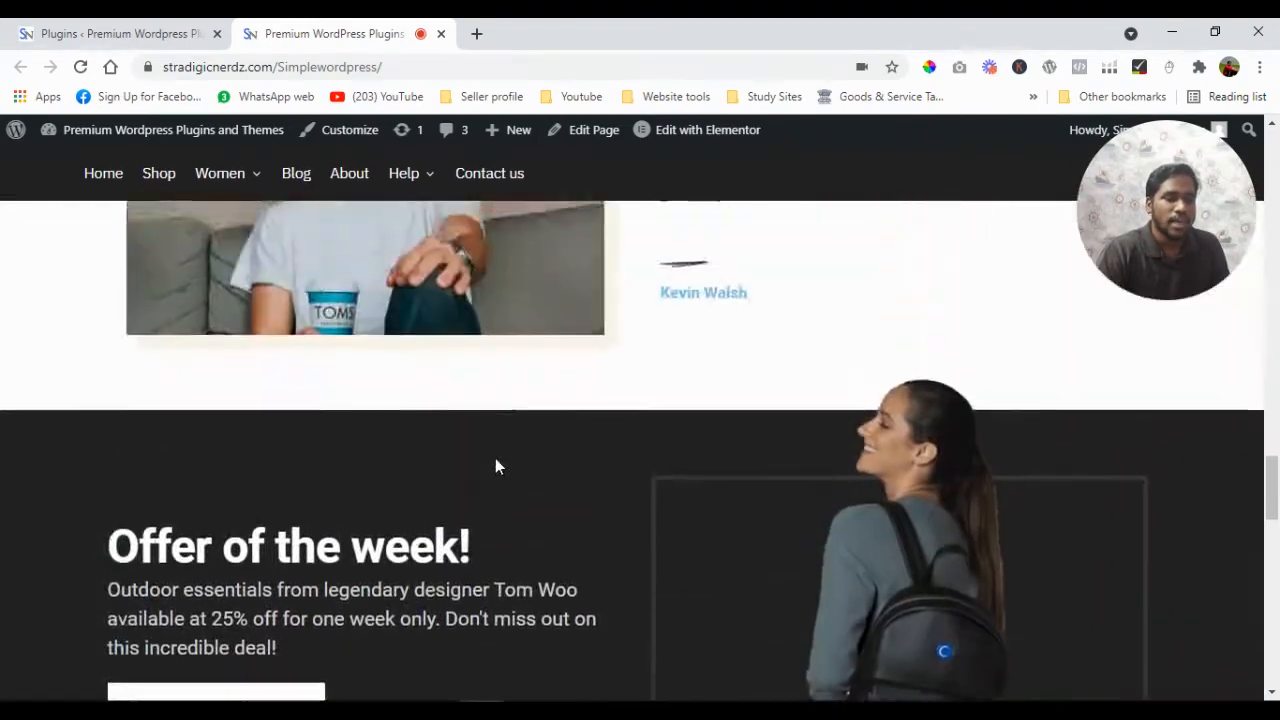
scroll(494, 463, down, 12)
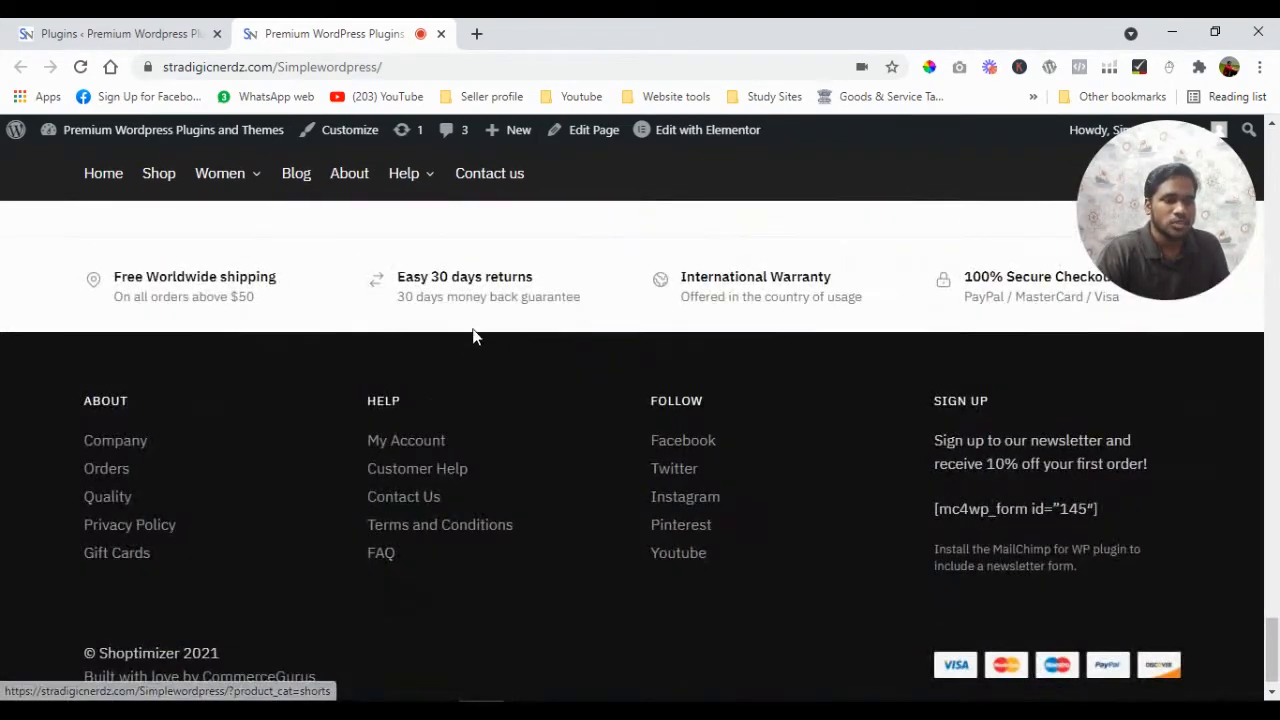
scroll(713, 320, up, 10)
scroll(715, 323, up, 8)
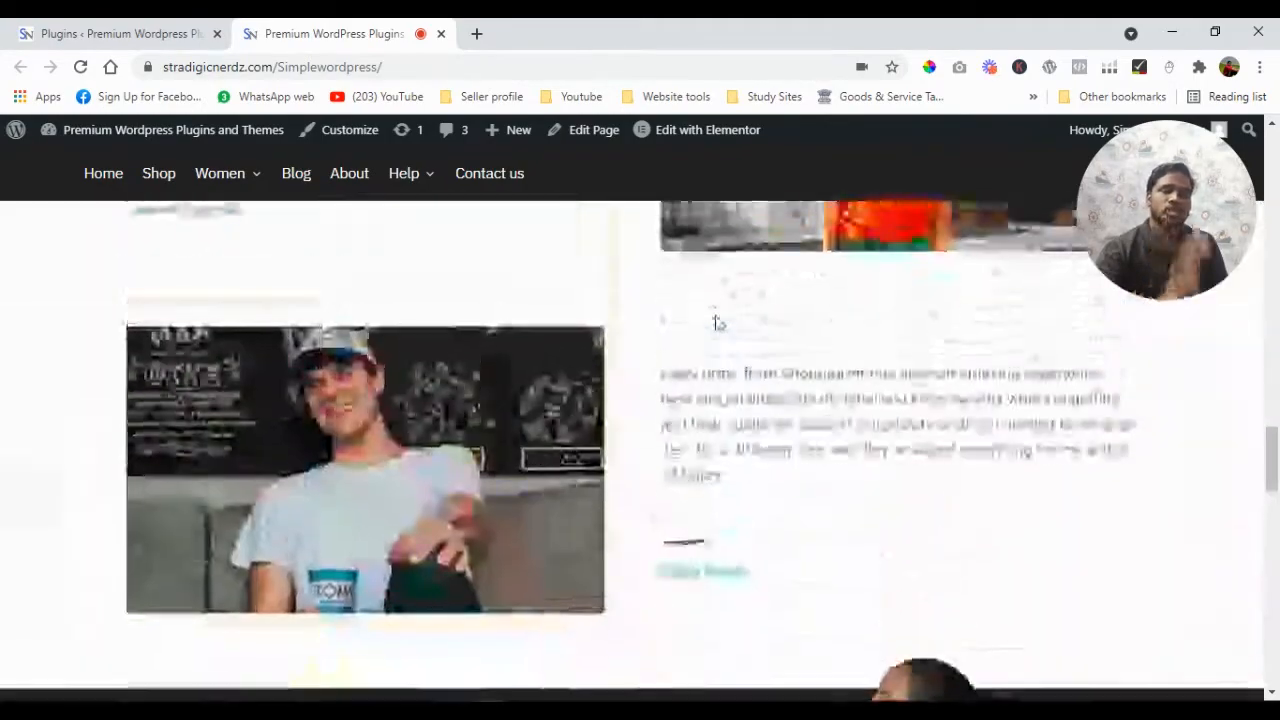
scroll(500, 360, up, 10)
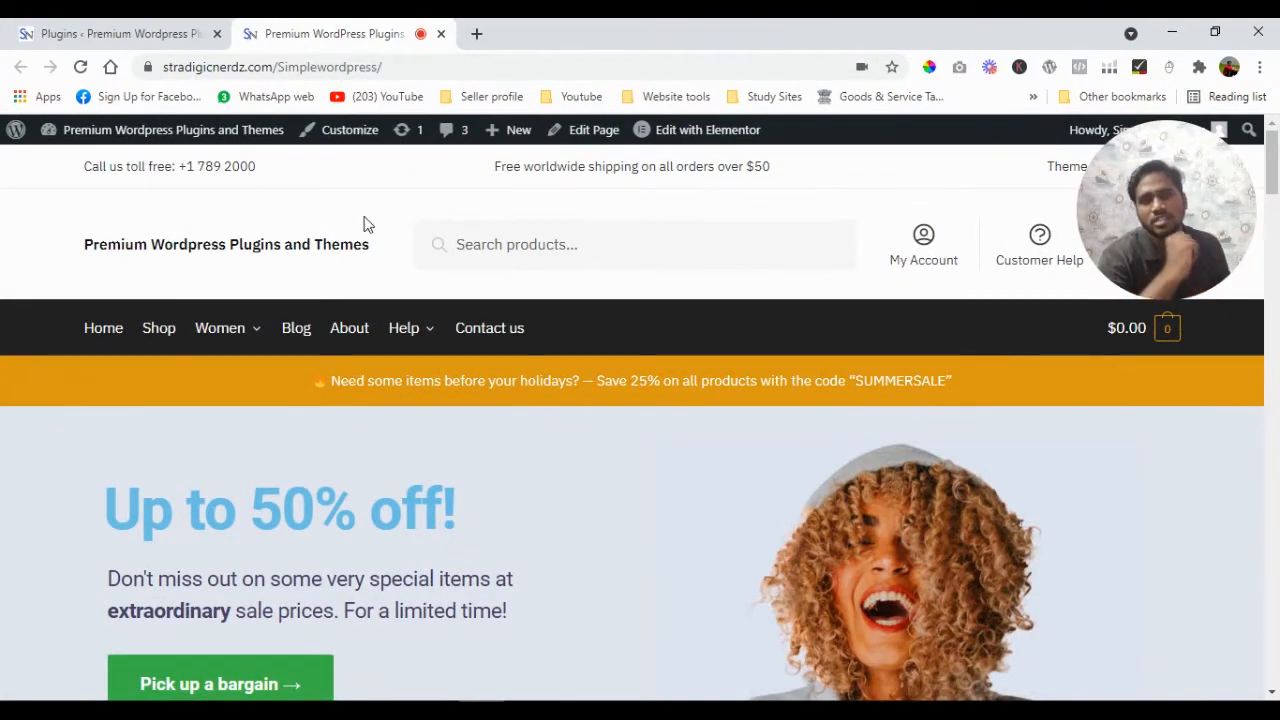
- Reload the site's list of installed plugins in the WordPress admin and look through its entries
click(160, 24)
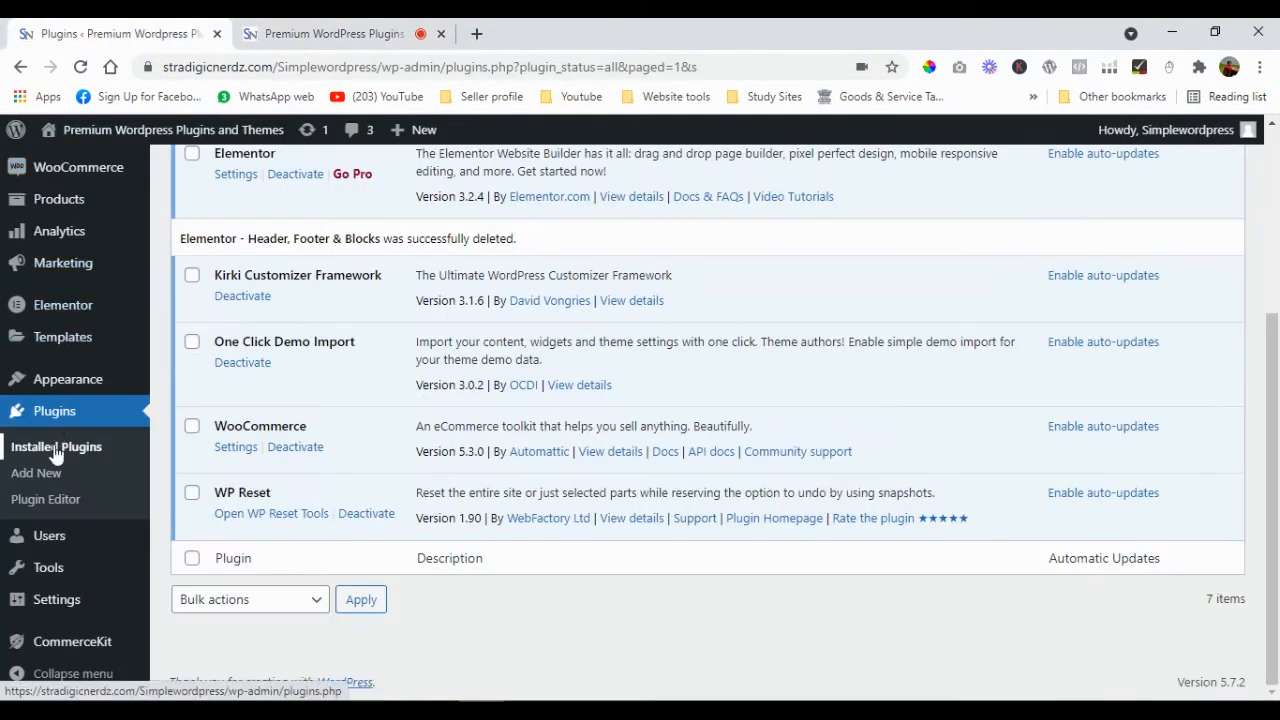
scroll(490, 442, up, 3)
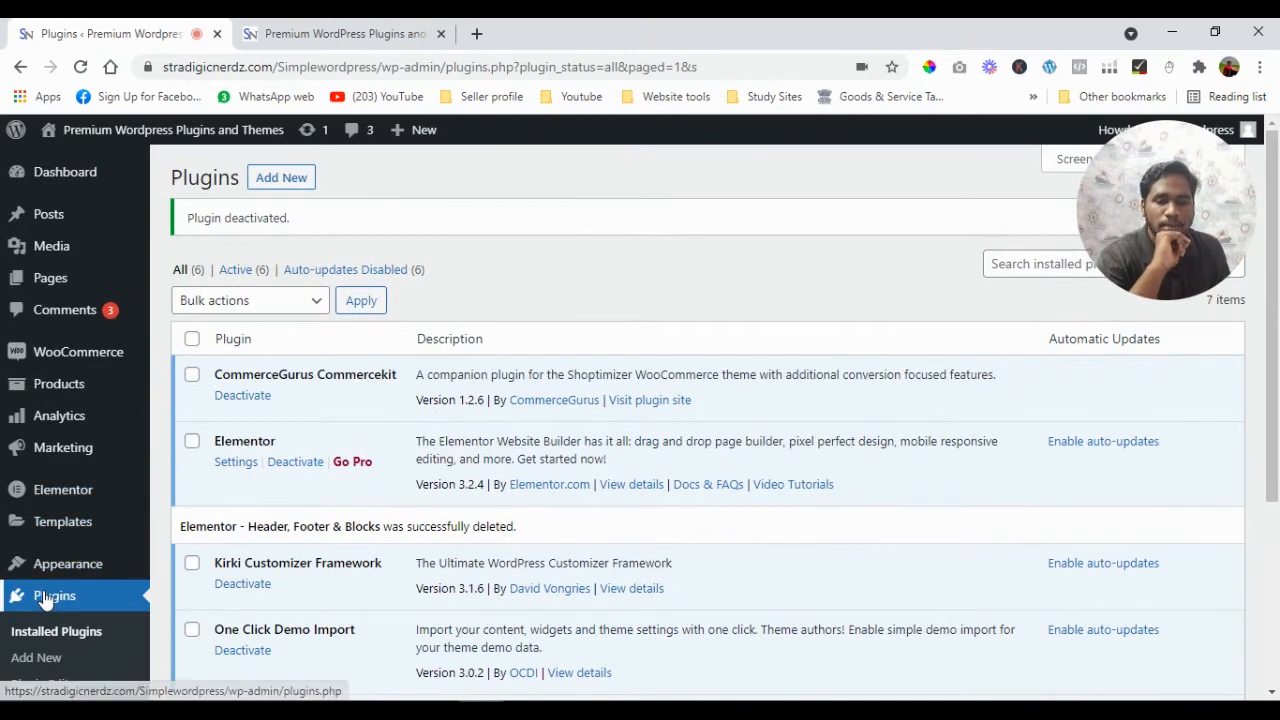
scroll(73, 513, down, 1)
click(73, 513)
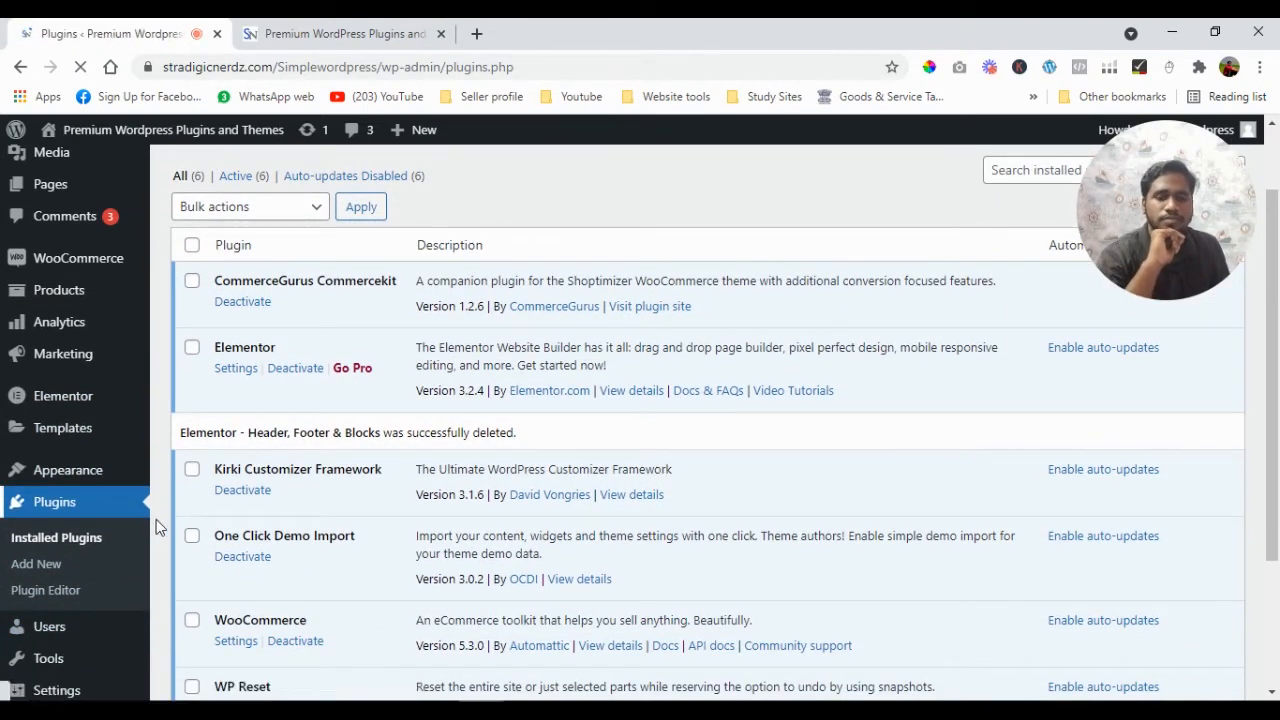
scroll(119, 492, down, 3)
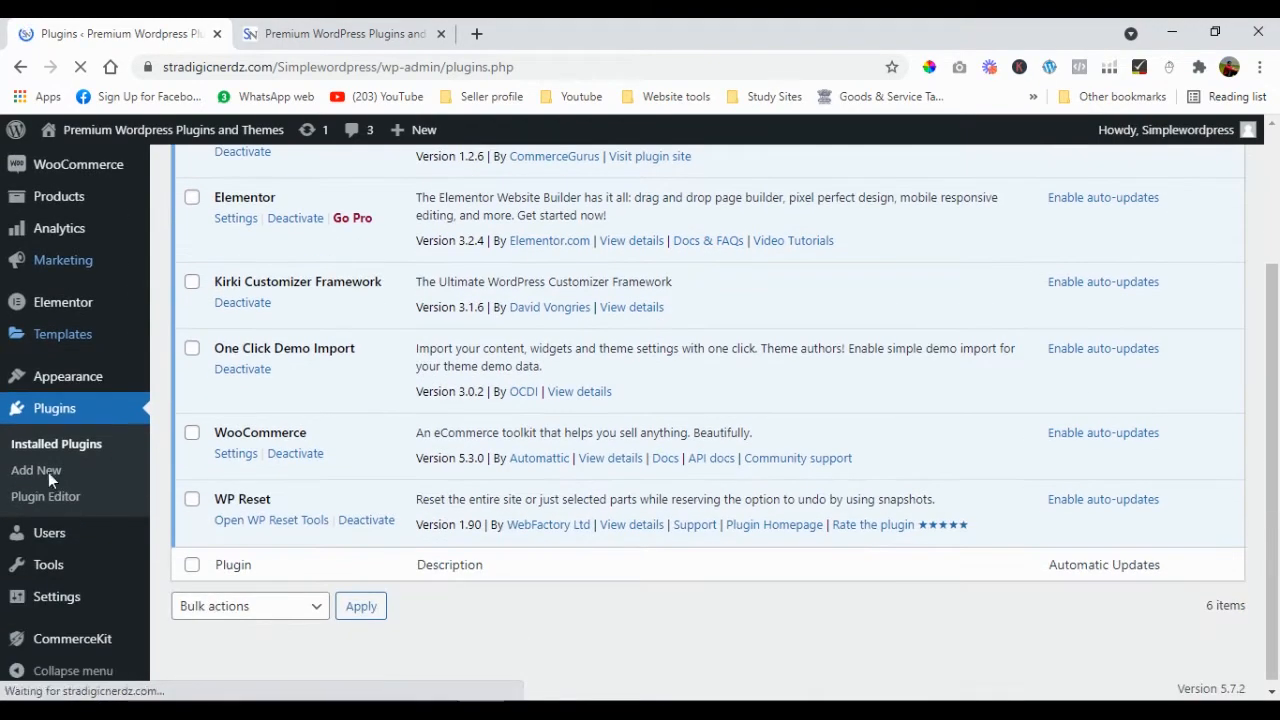
scroll(199, 477, up, 3)
scroll(120, 485, down, 3)
scroll(80, 485, up, 2)
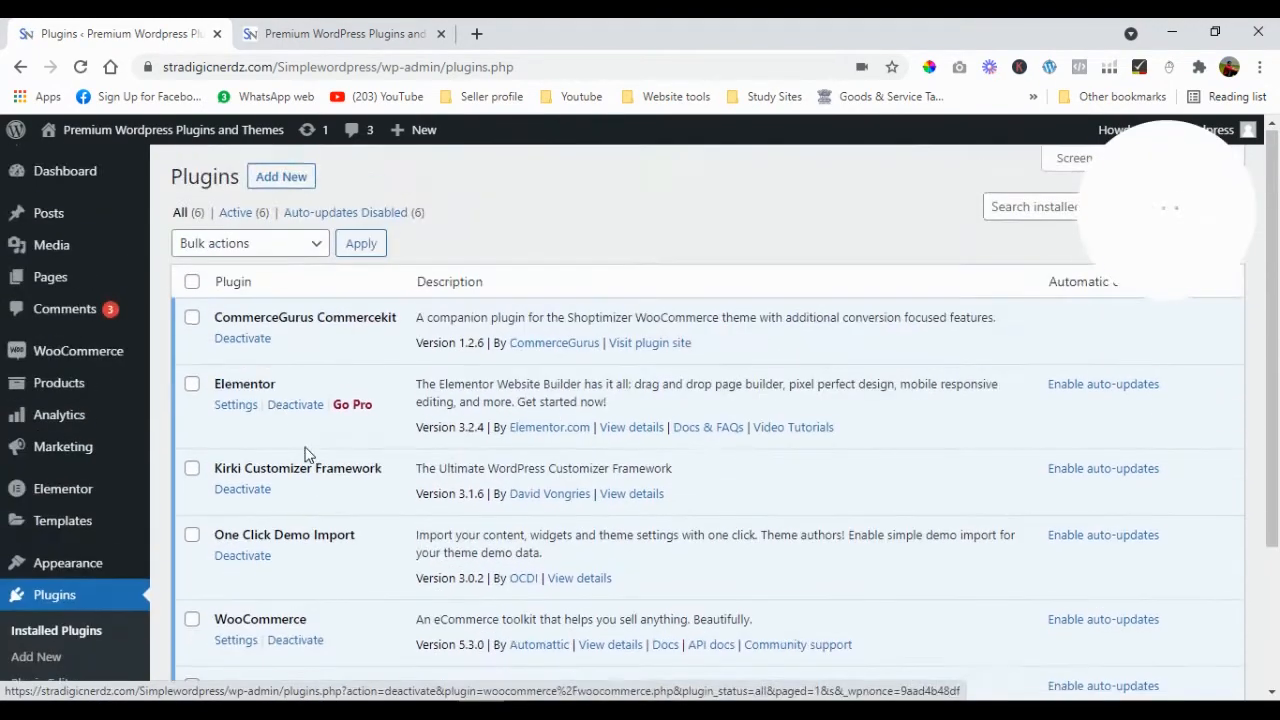
- Search for a new plugin to add with the keyword "elementor header and footer"
click(269, 186)
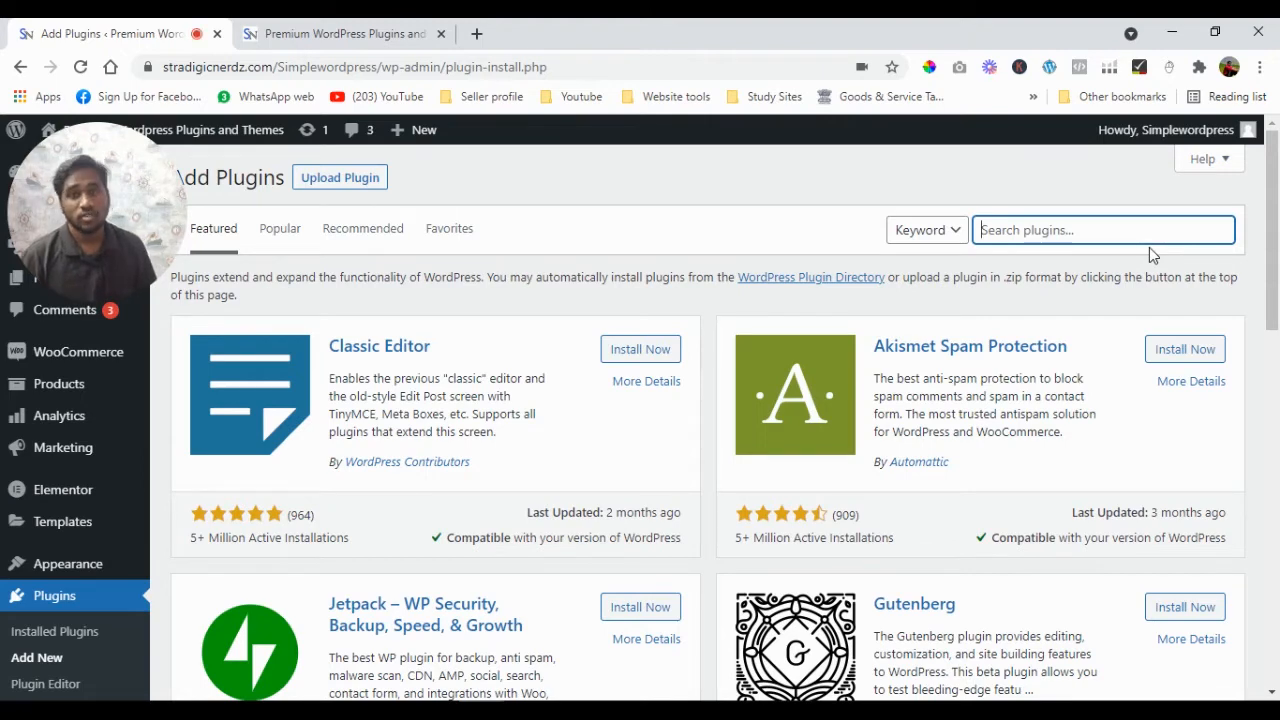
text(elem,en)
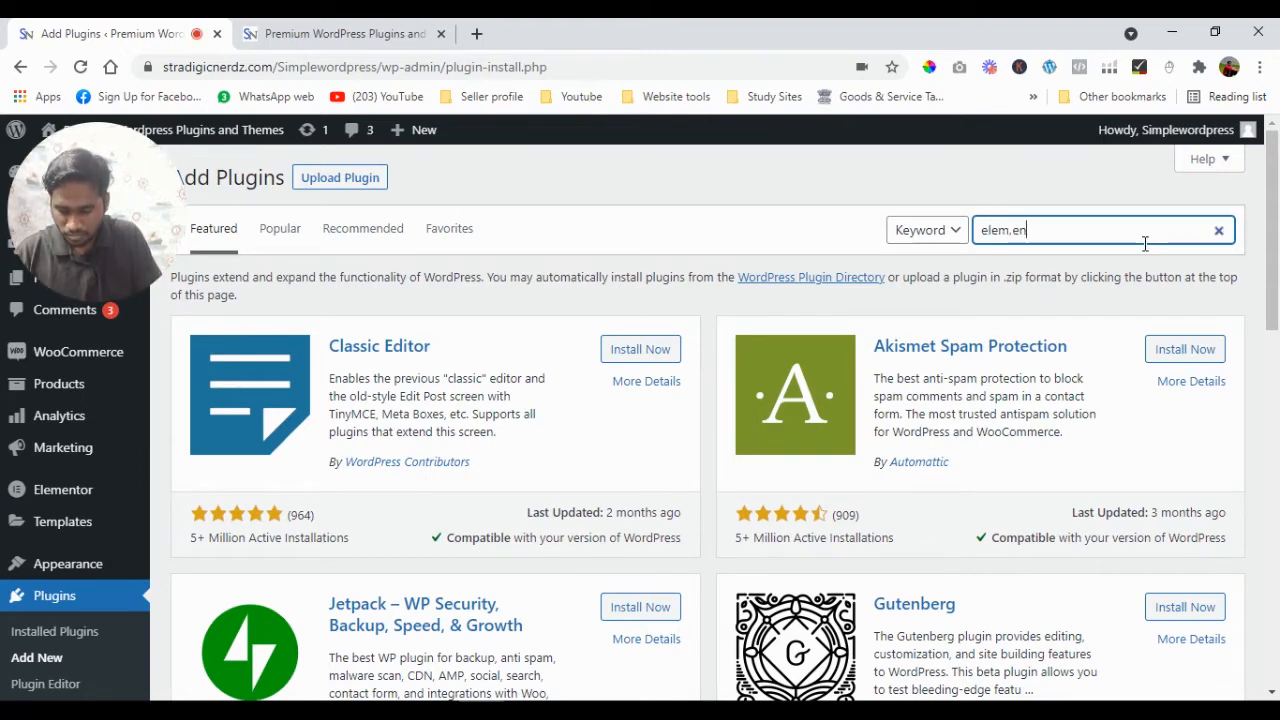
key(BackSpace)
key(BackSpace)
key(BackSpace)
key(BackSpace)
text(ment)
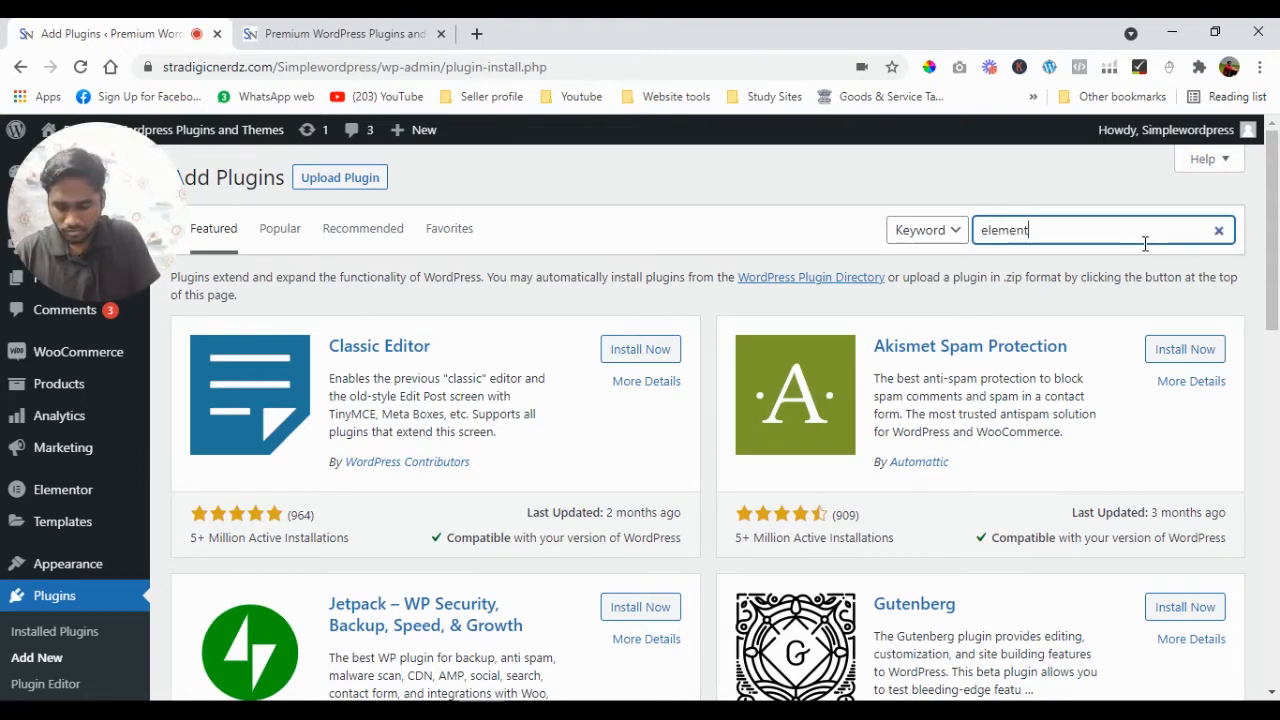
text(or header and foo)
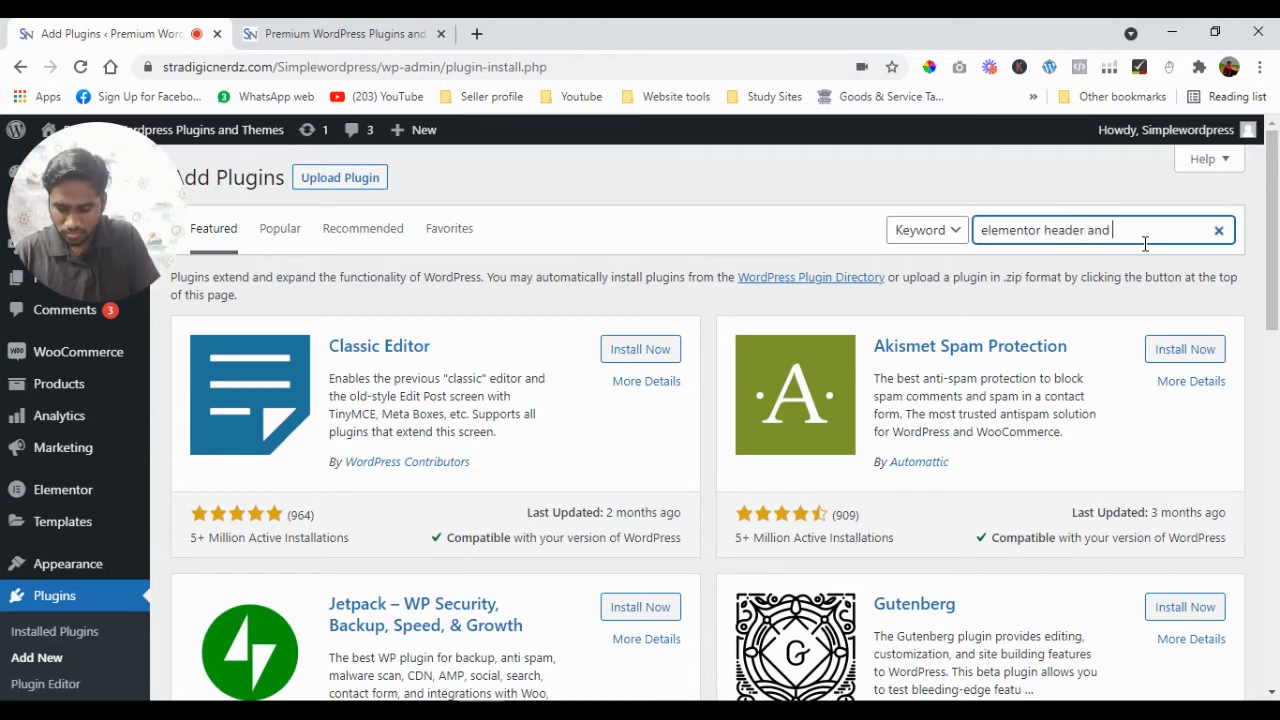
text(ter)
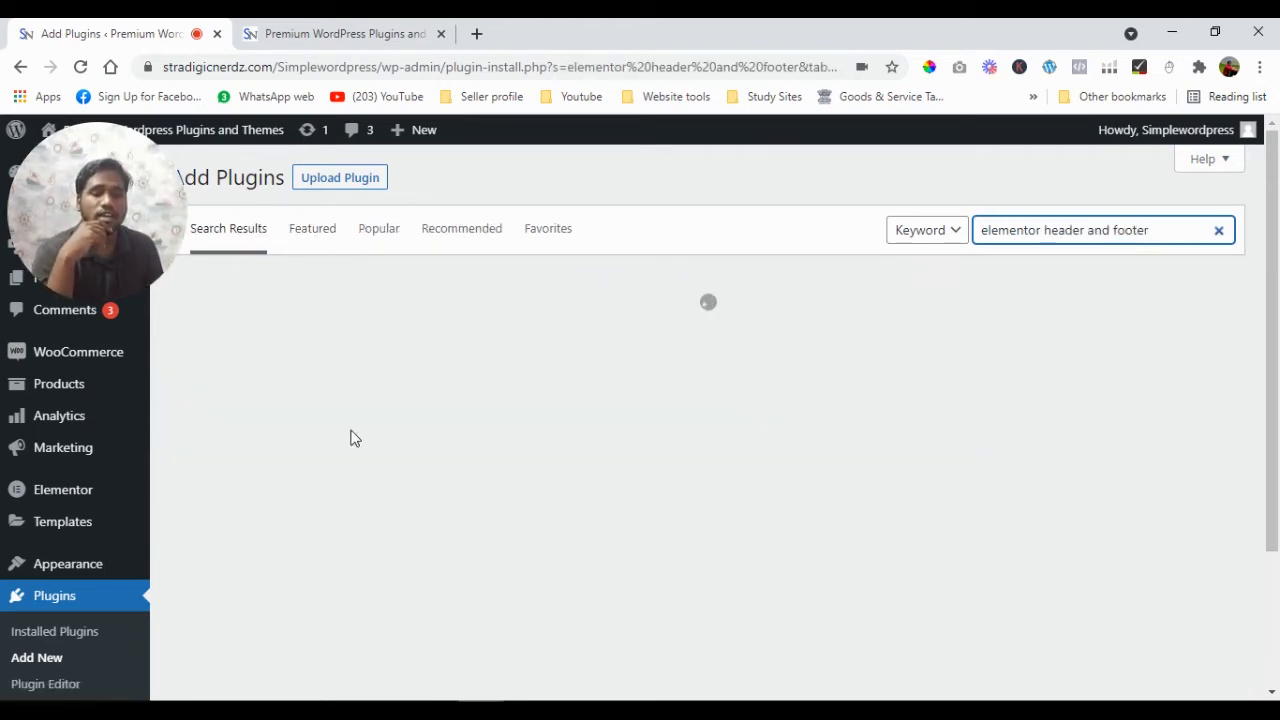
- Install and activate the Elementor – Header, Footer & Blocks Template plugin
drag(178, 172, 1255, 173)
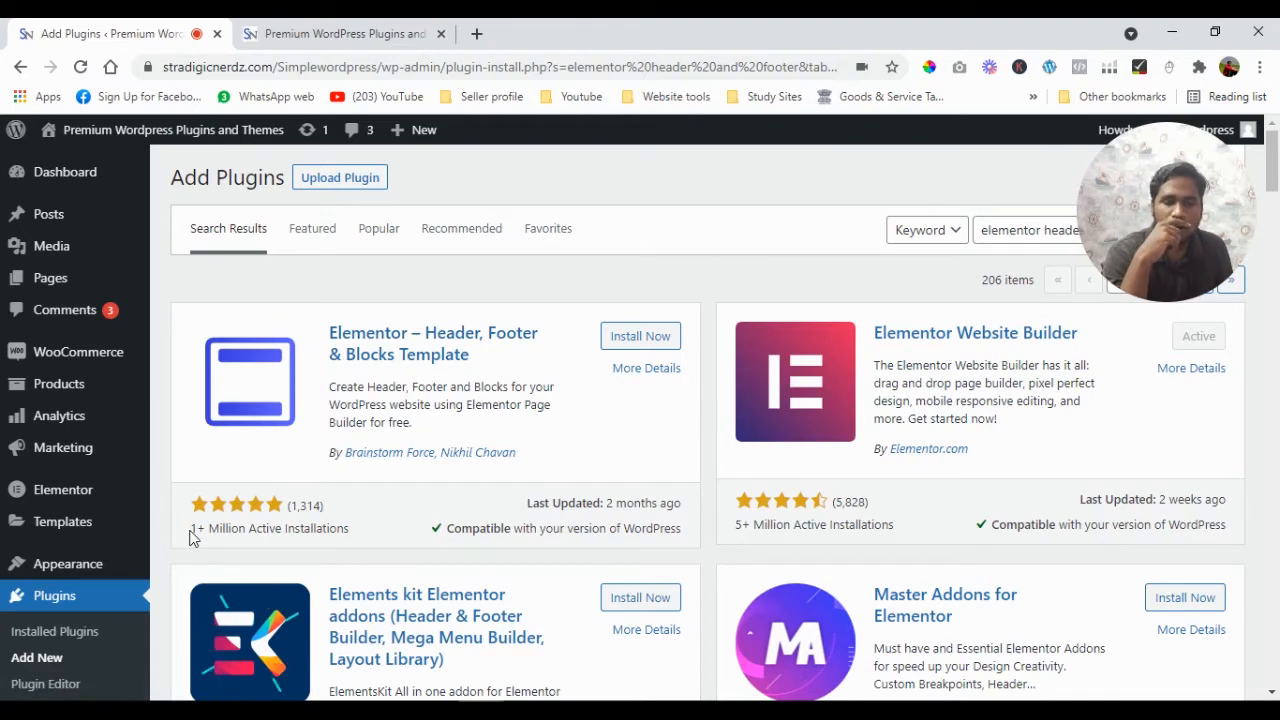
drag(191, 531, 340, 529)
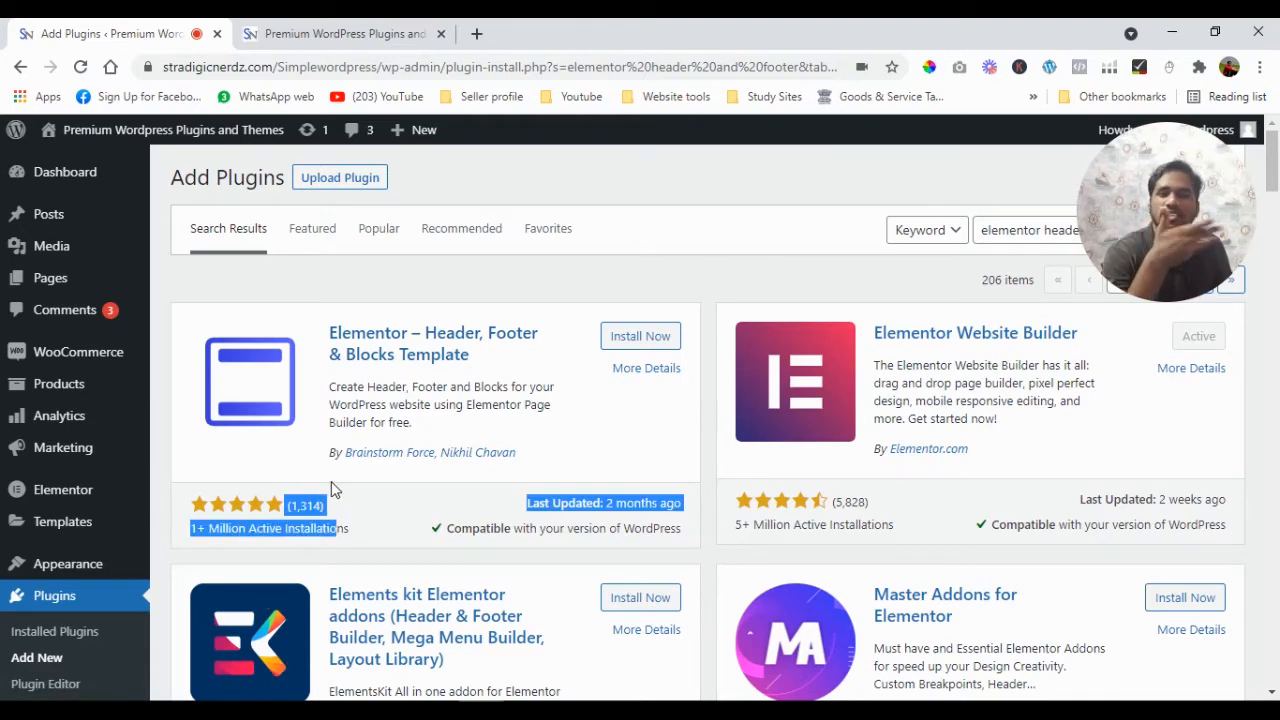
click(342, 486)
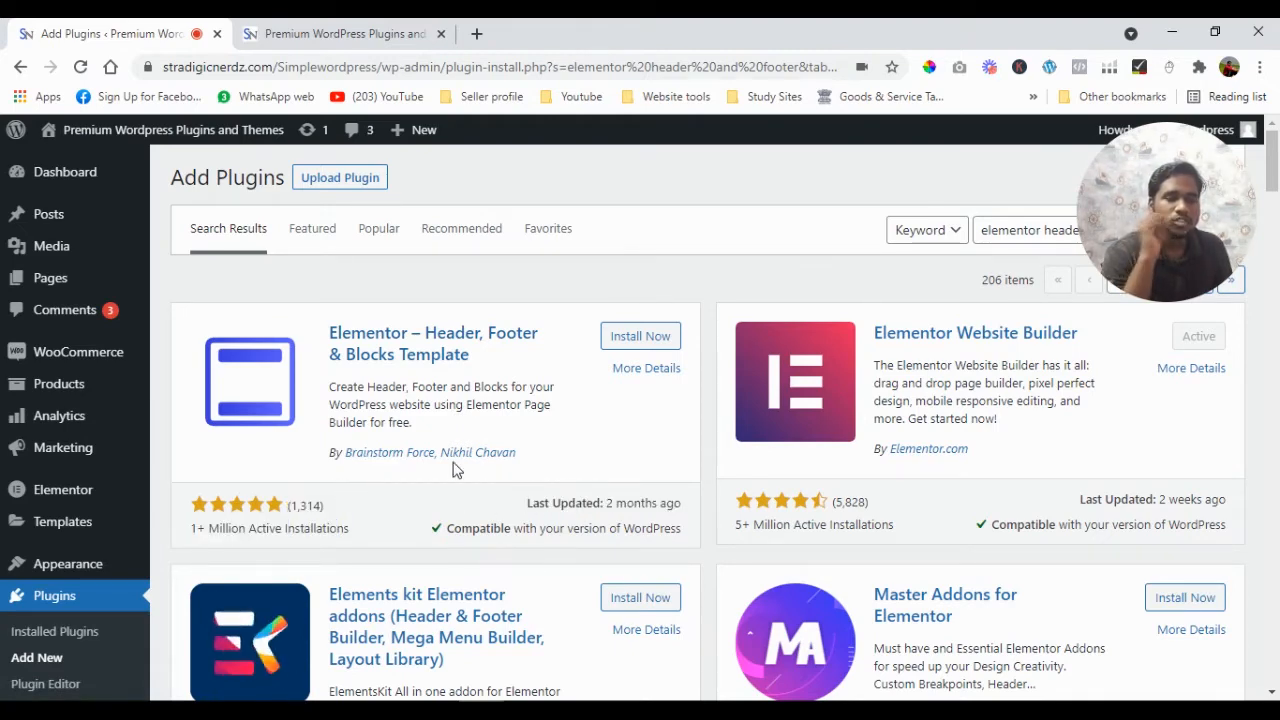
click(636, 336)
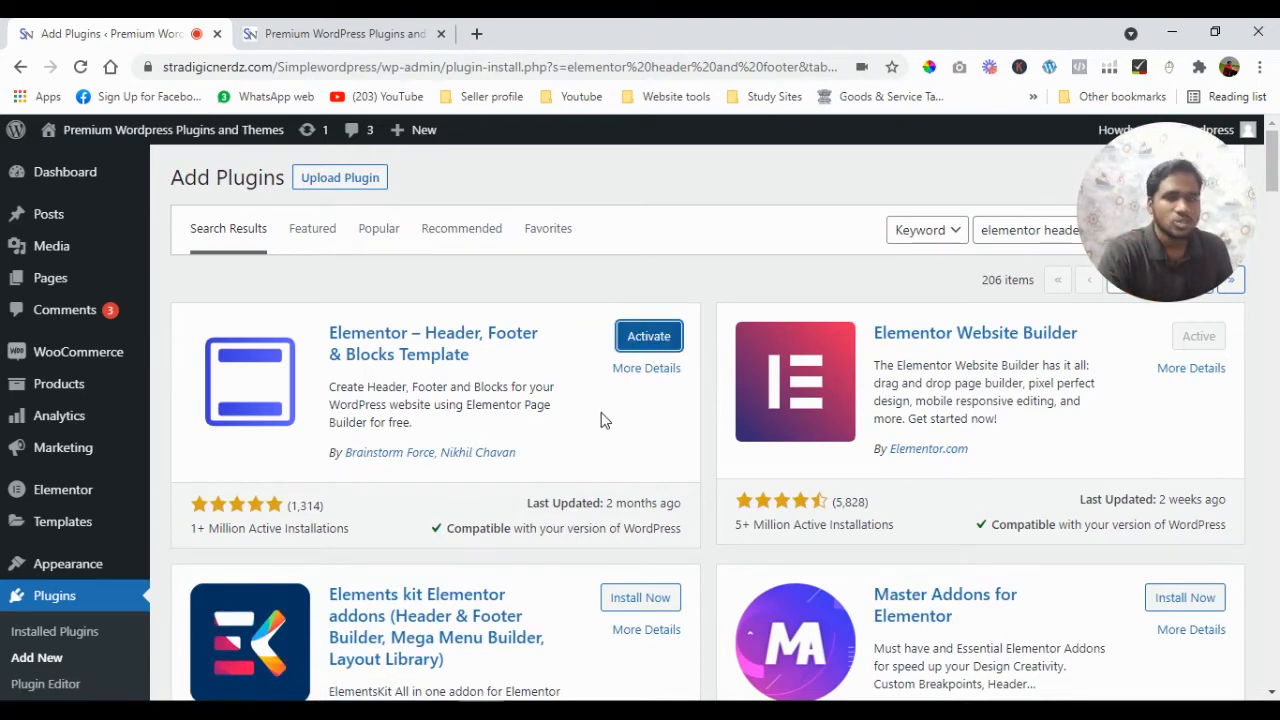
click(650, 337)
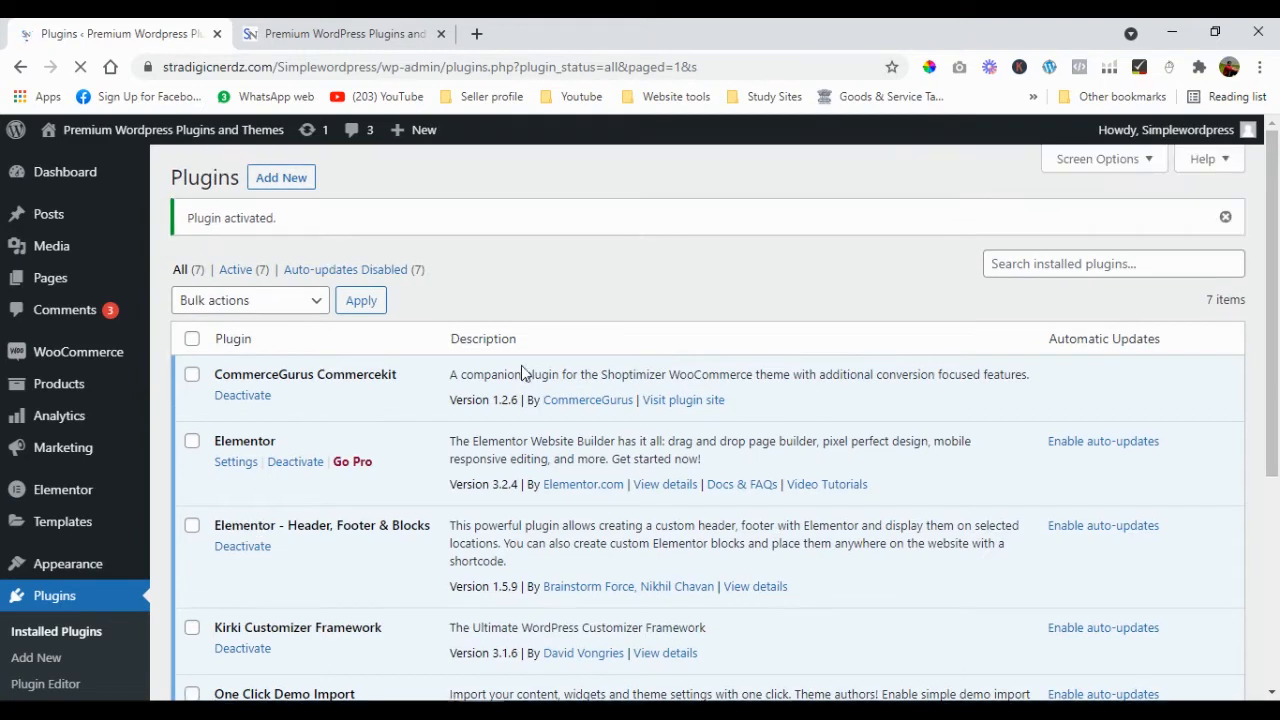
scroll(521, 372, down, 2)
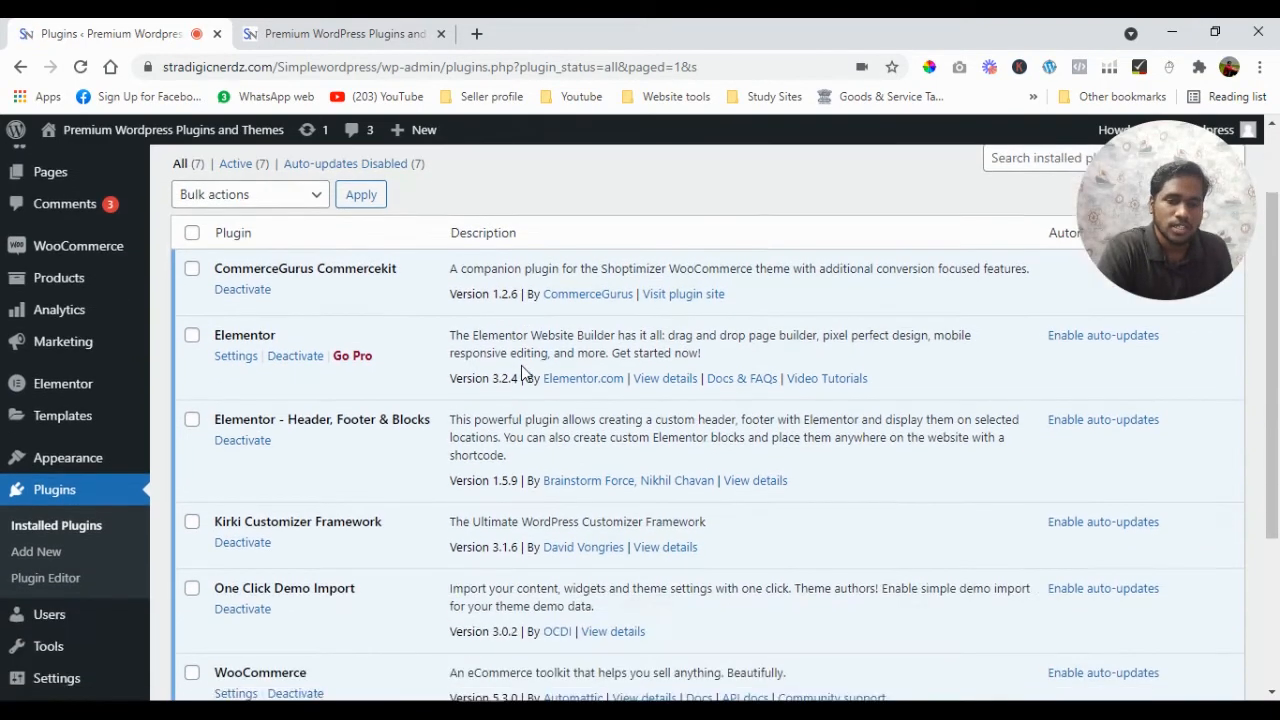
- Open the Header Footer & Blocks templates page, and reload the store homepage to review its existing header
mouse_move(86, 380)
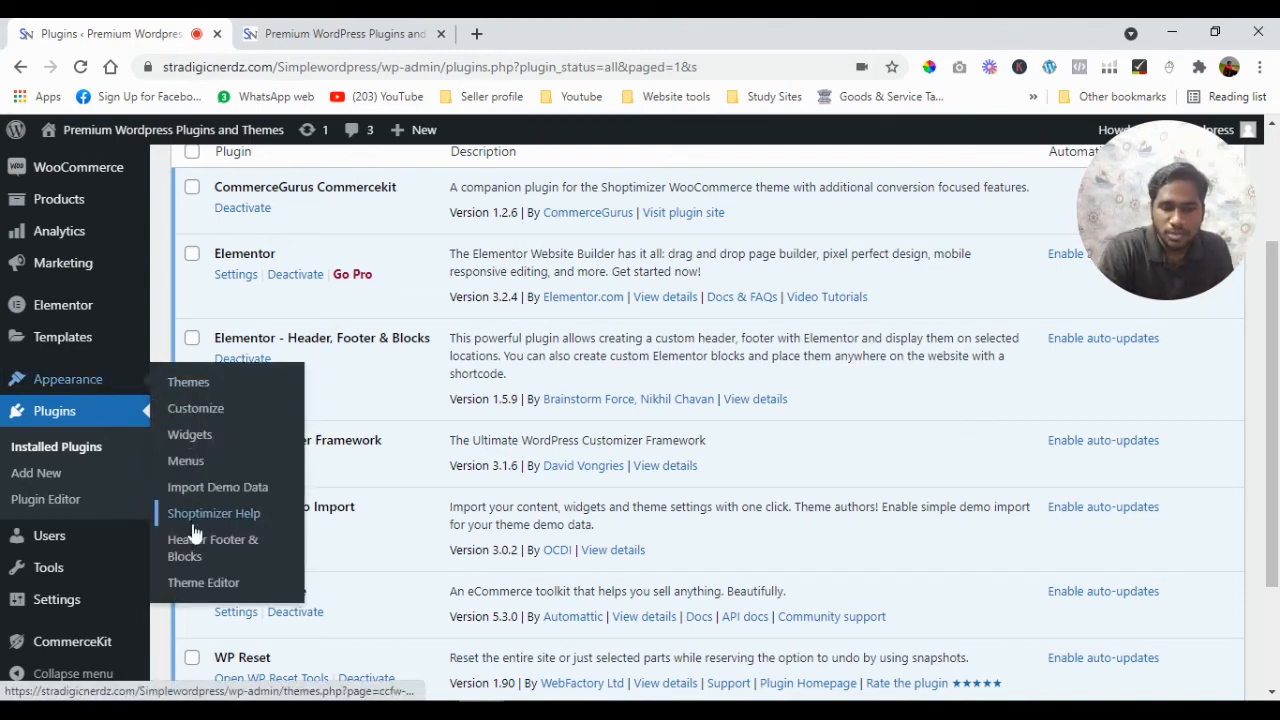
click(172, 548)
click(340, 33)
mouse_move(237, 370)
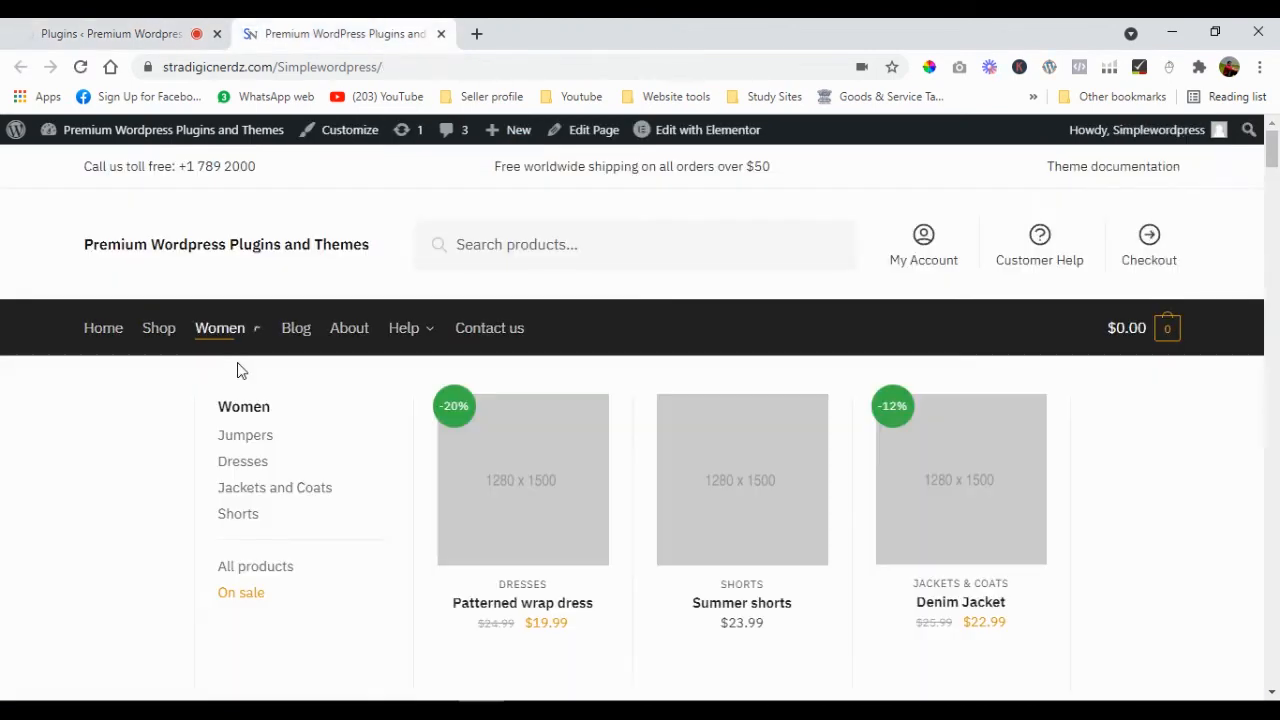
key(F5)
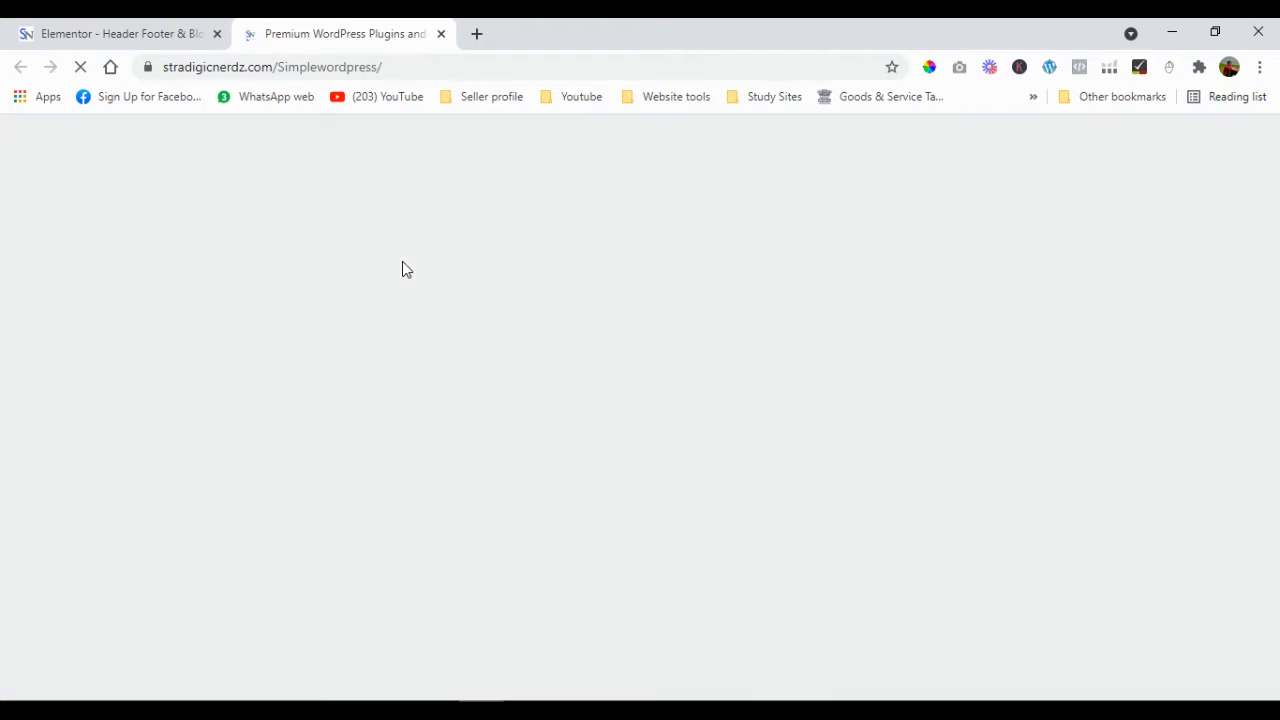
scroll(612, 224, down, 1)
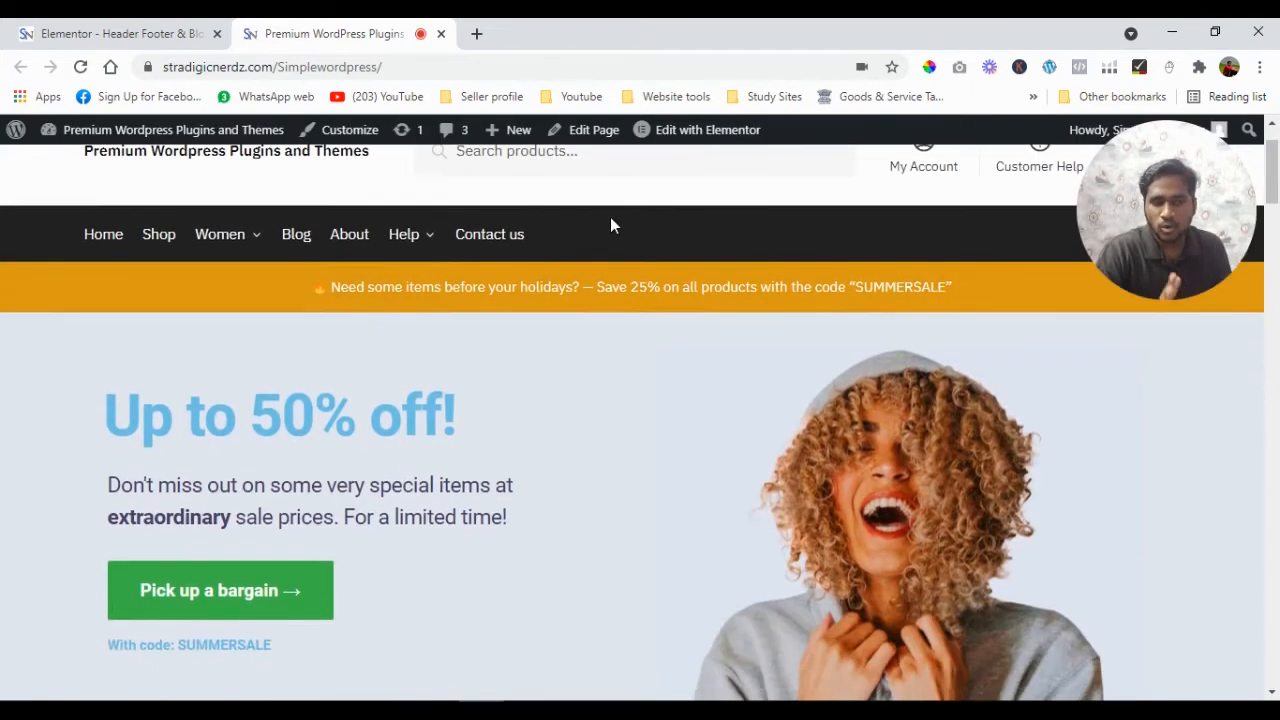
scroll(610, 220, down, 3)
scroll(607, 221, up, 4)
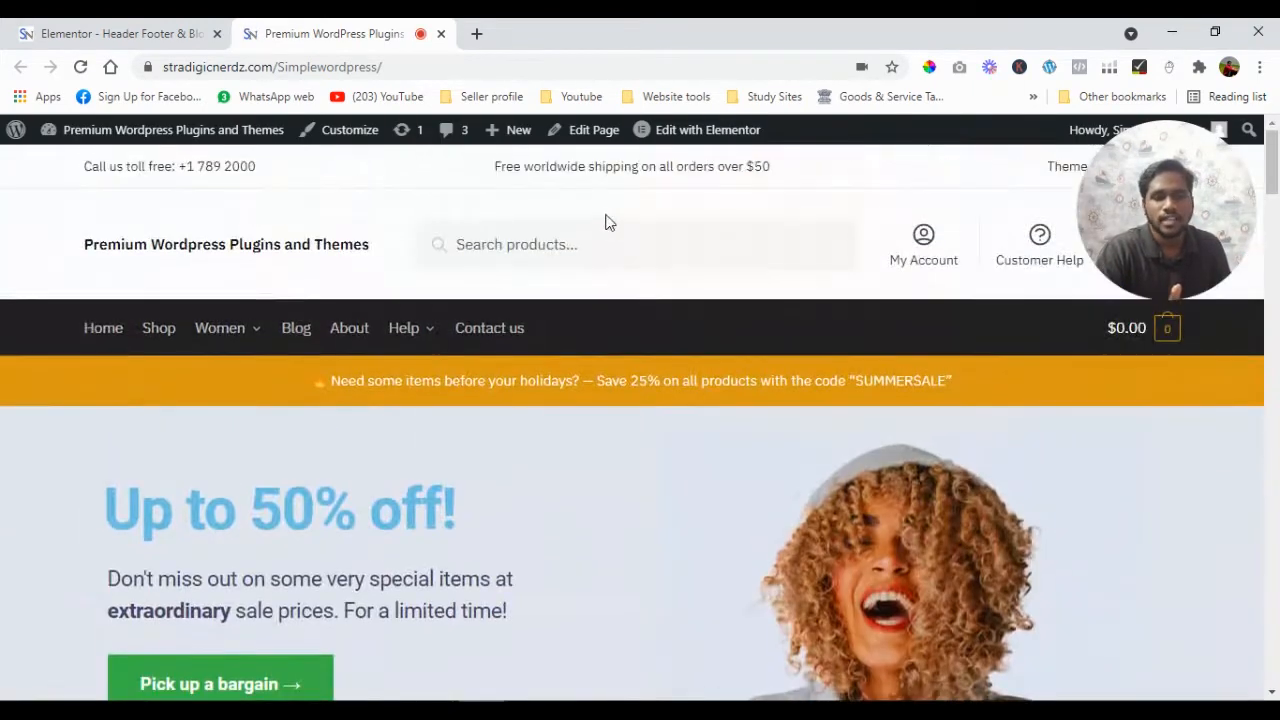
- Return to the WordPress admin and reload the Header Footer & Blocks template list
click(163, 34)
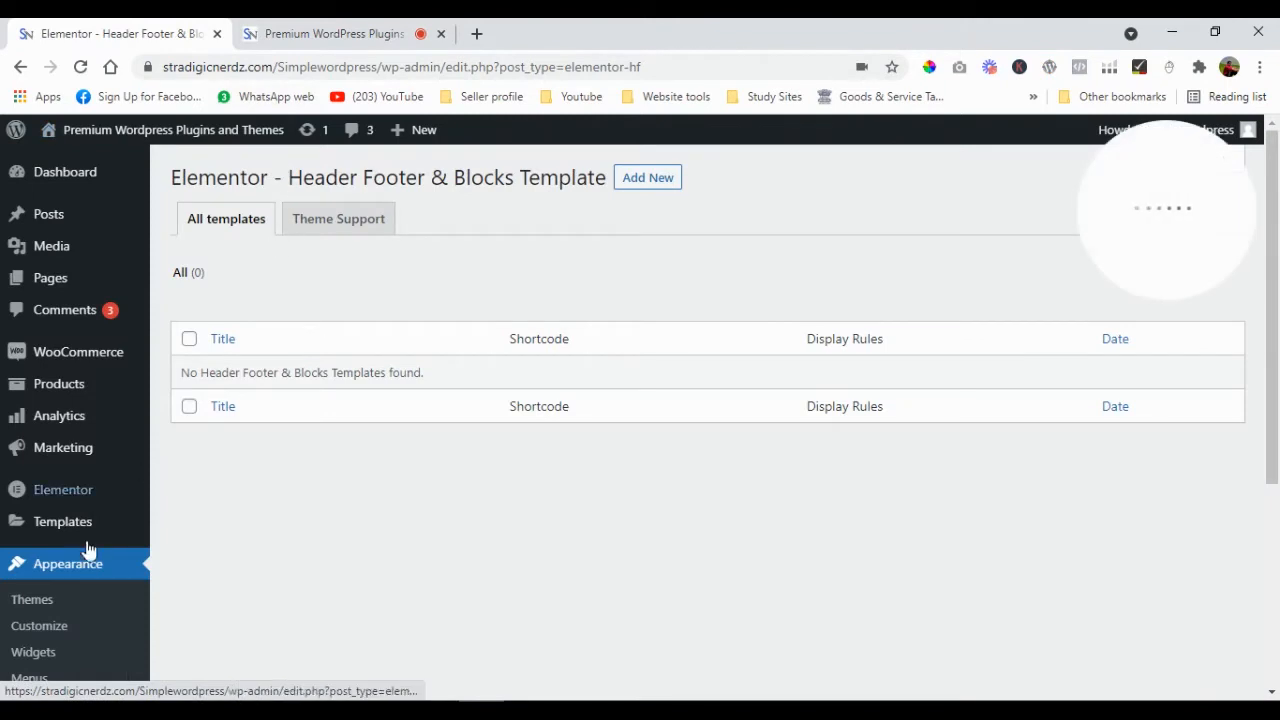
scroll(70, 558, down, 3)
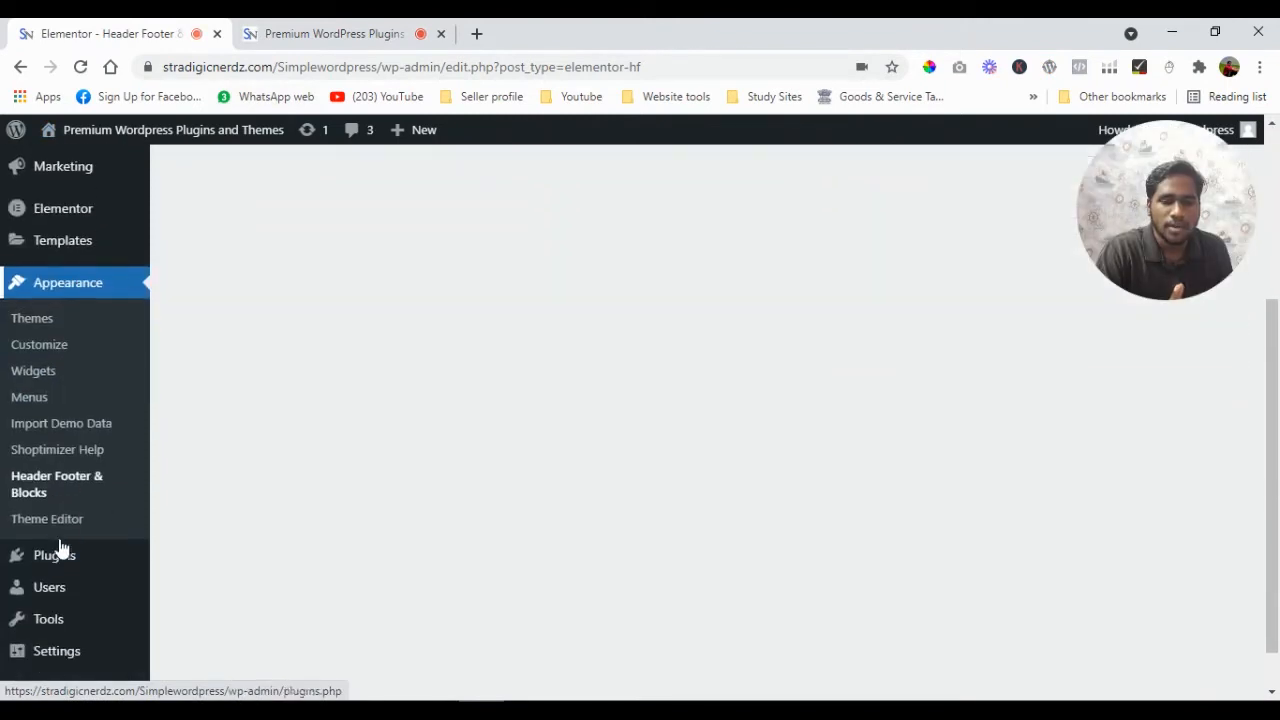
click(107, 497)
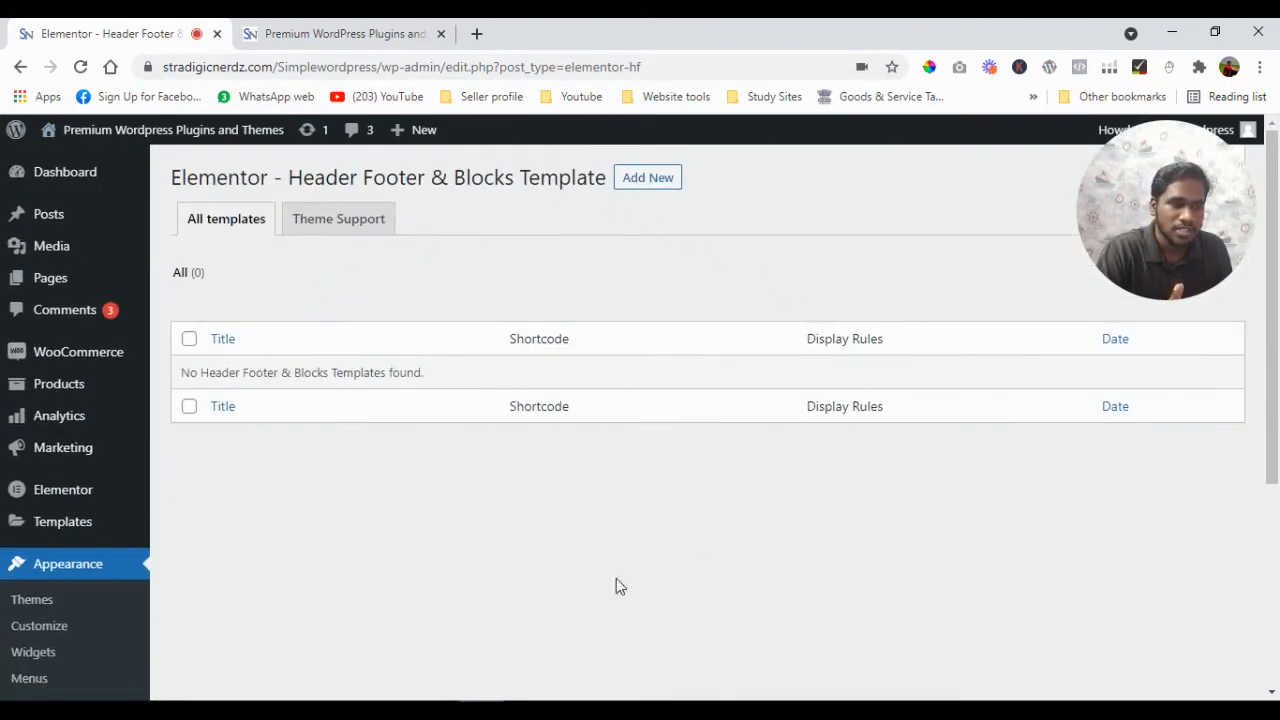
drag(195, 182, 554, 205)
click(622, 190)
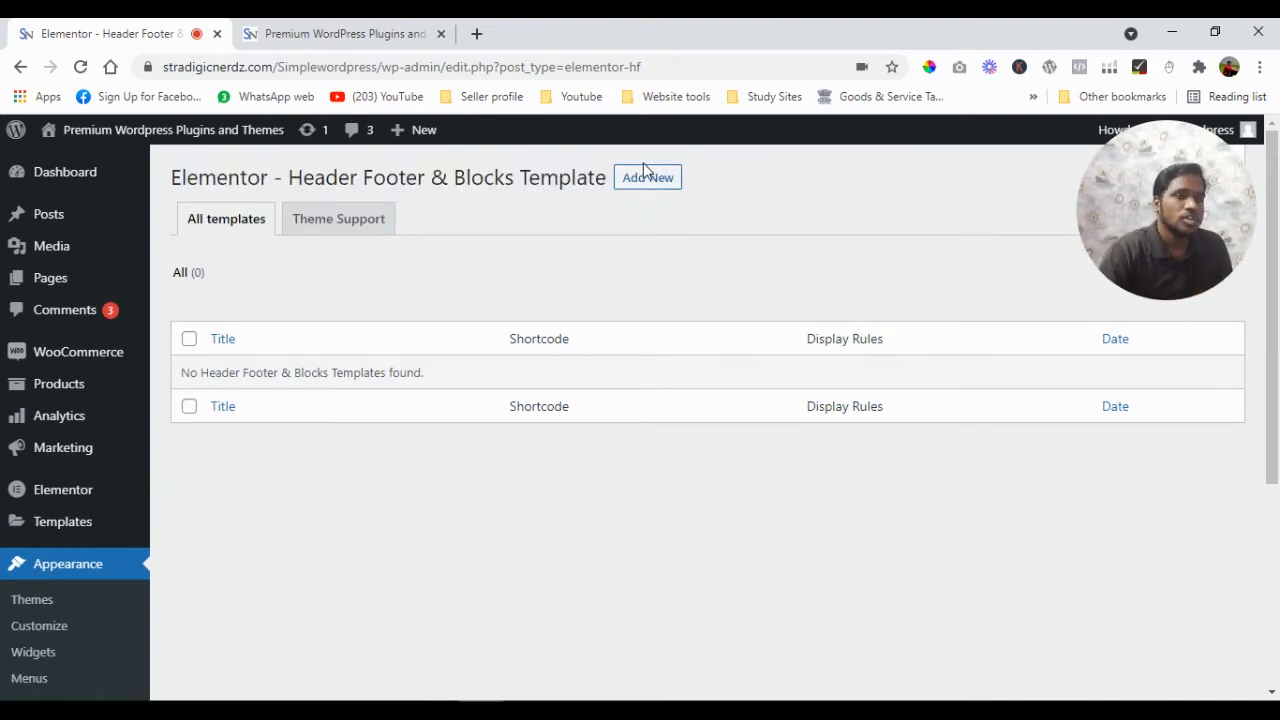
- Add a new header, footer or block template titled "Dk_Header"
click(646, 174)
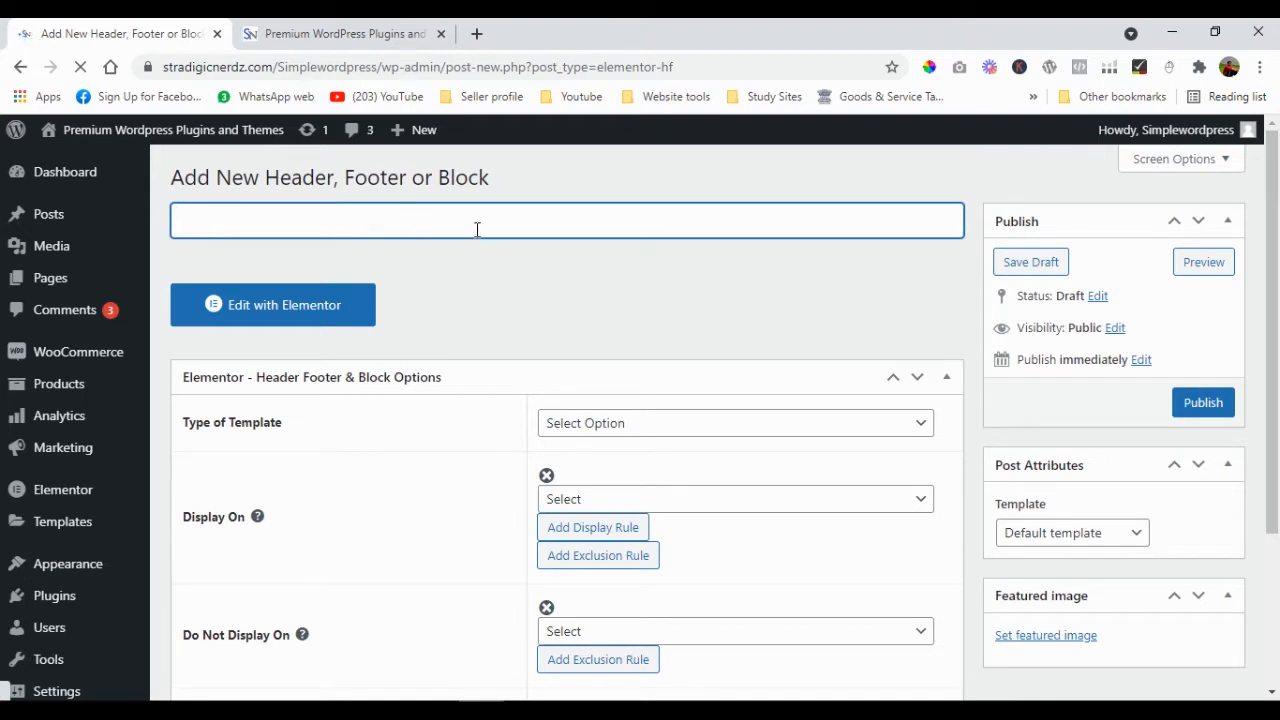
text(Dk Hea)
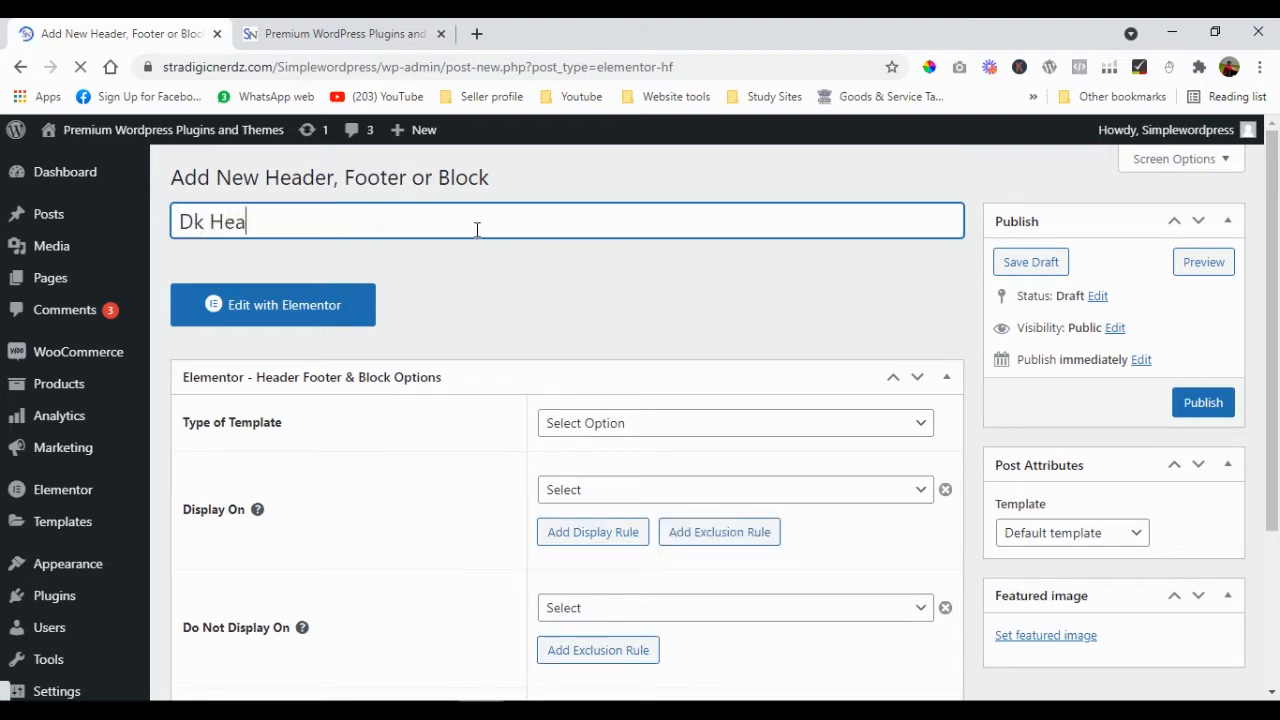
text(der)
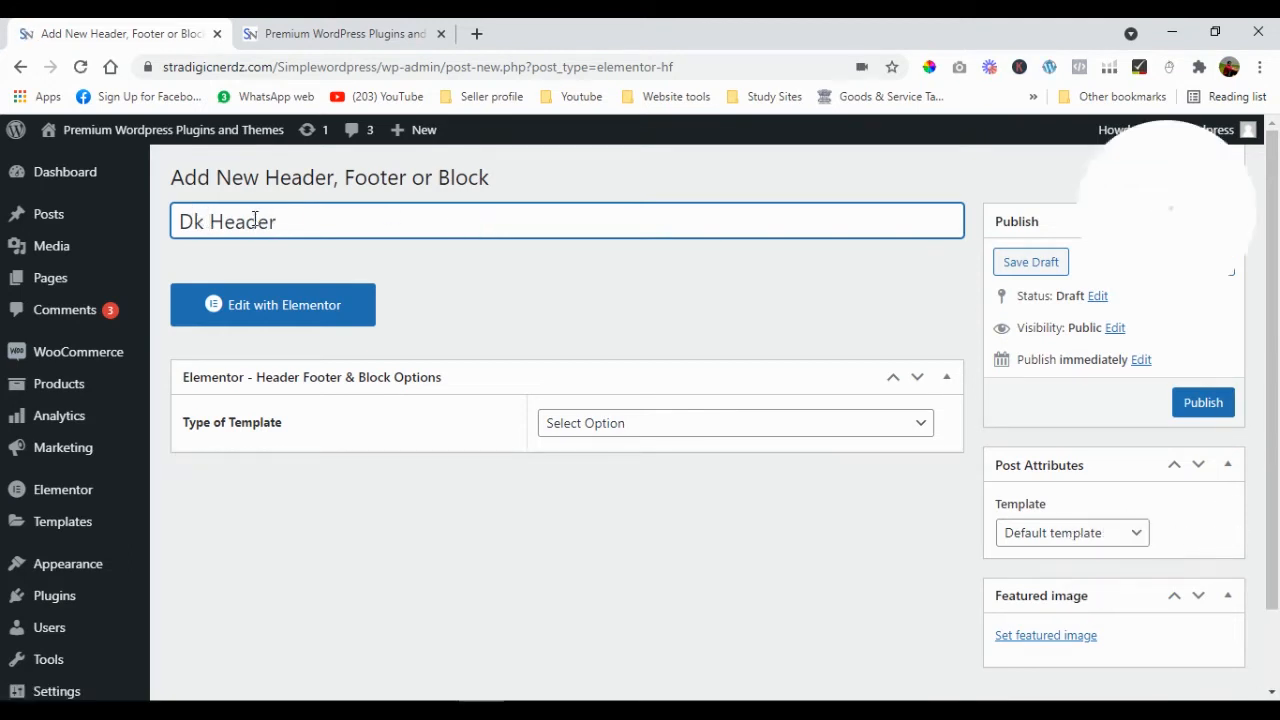
key(BackSpace)
text(_)
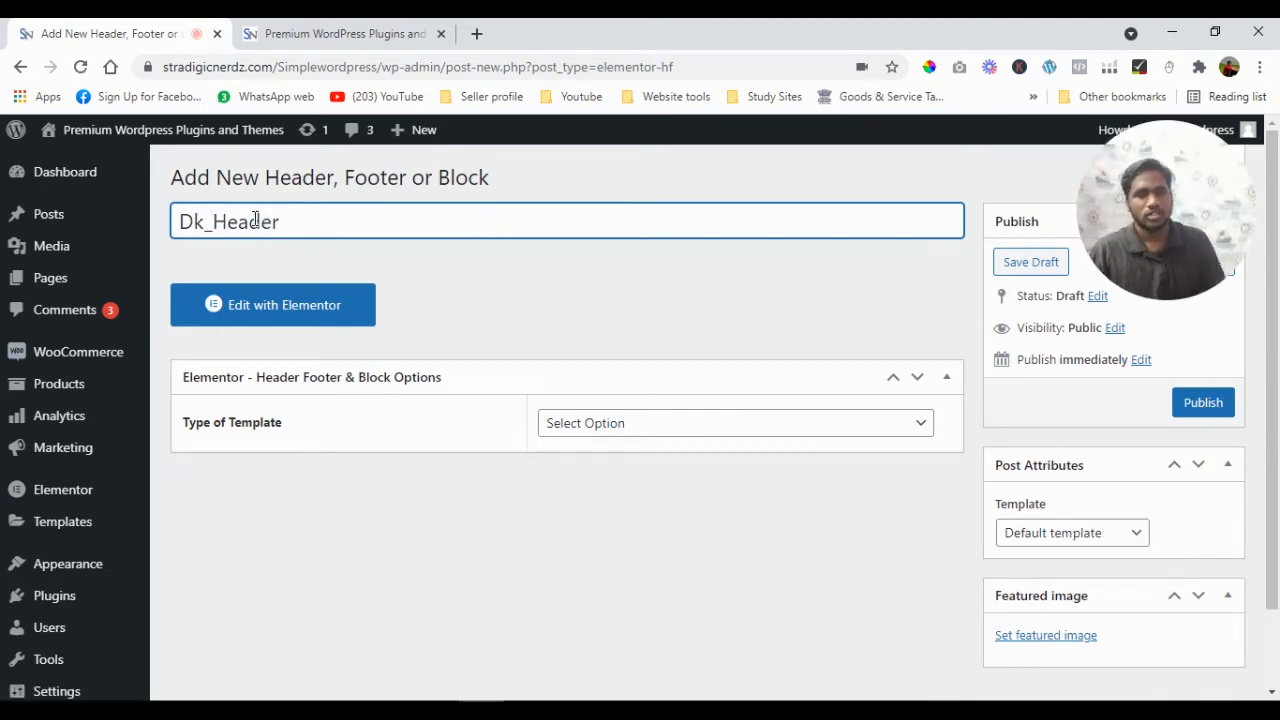
click(598, 338)
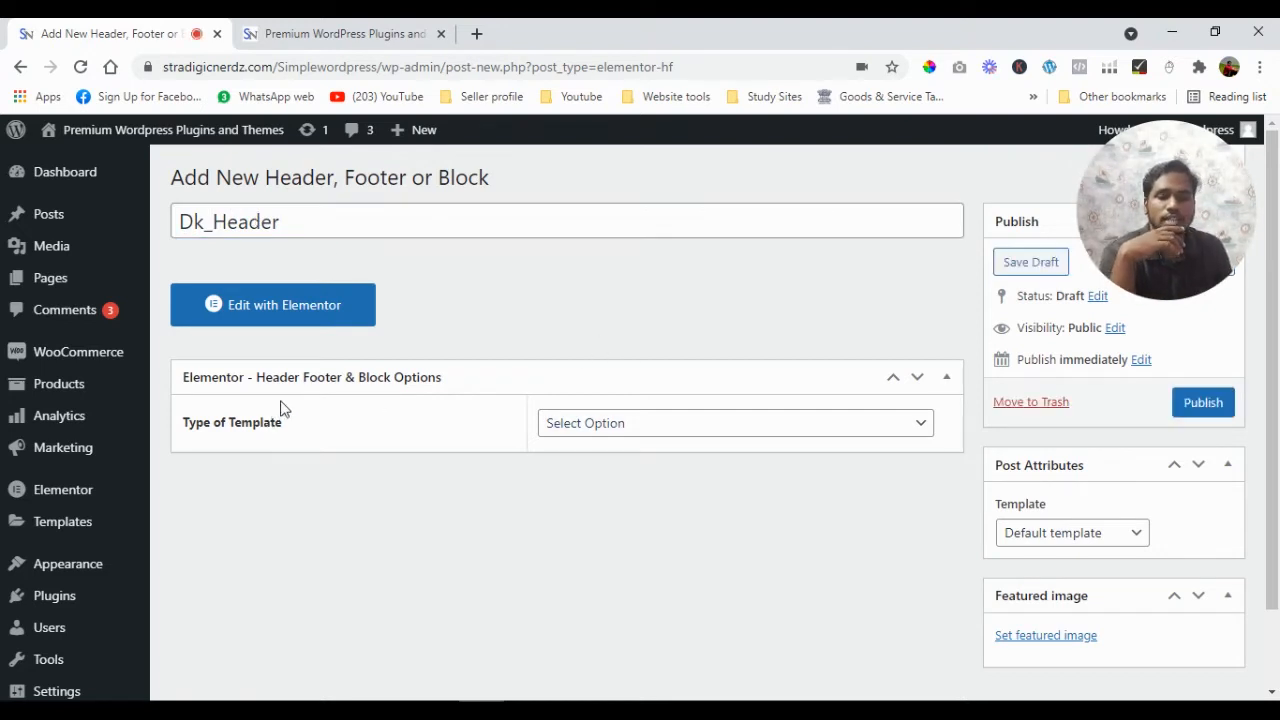
- Set the template type to Header and its display location to All Pages
click(562, 424)
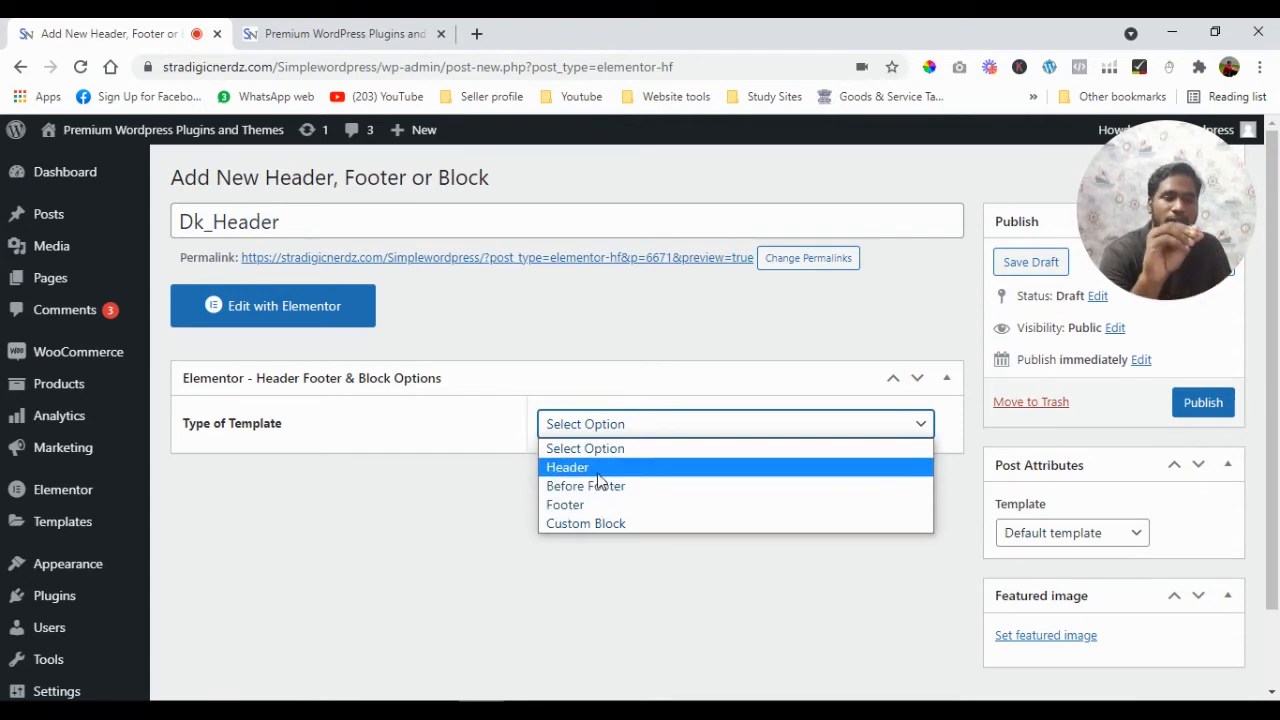
click(598, 470)
scroll(311, 488, down, 2)
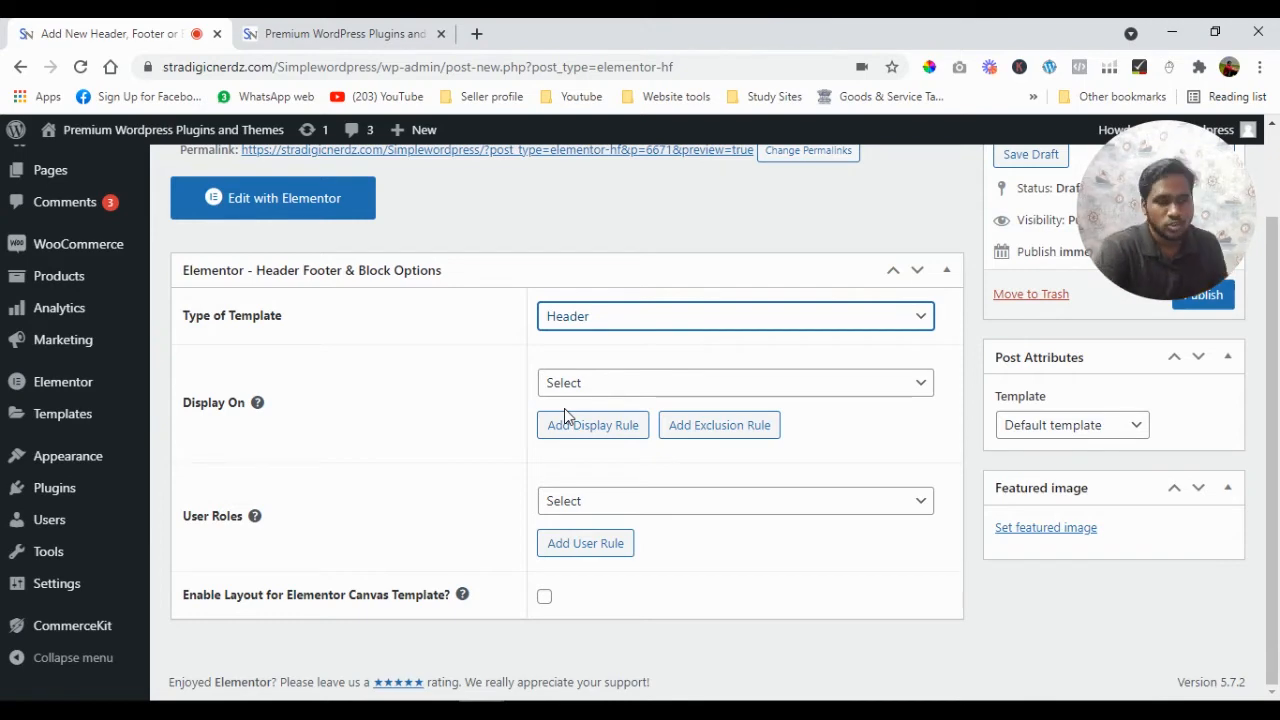
click(619, 382)
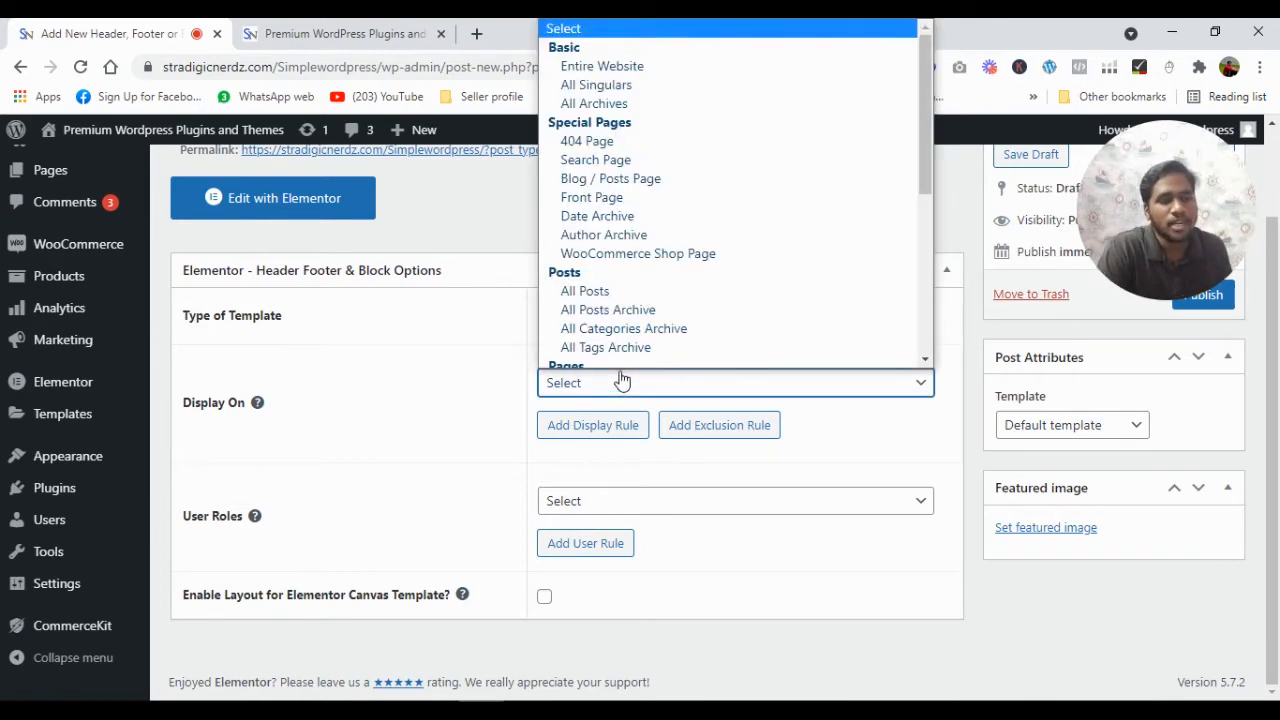
scroll(575, 215, down, 4)
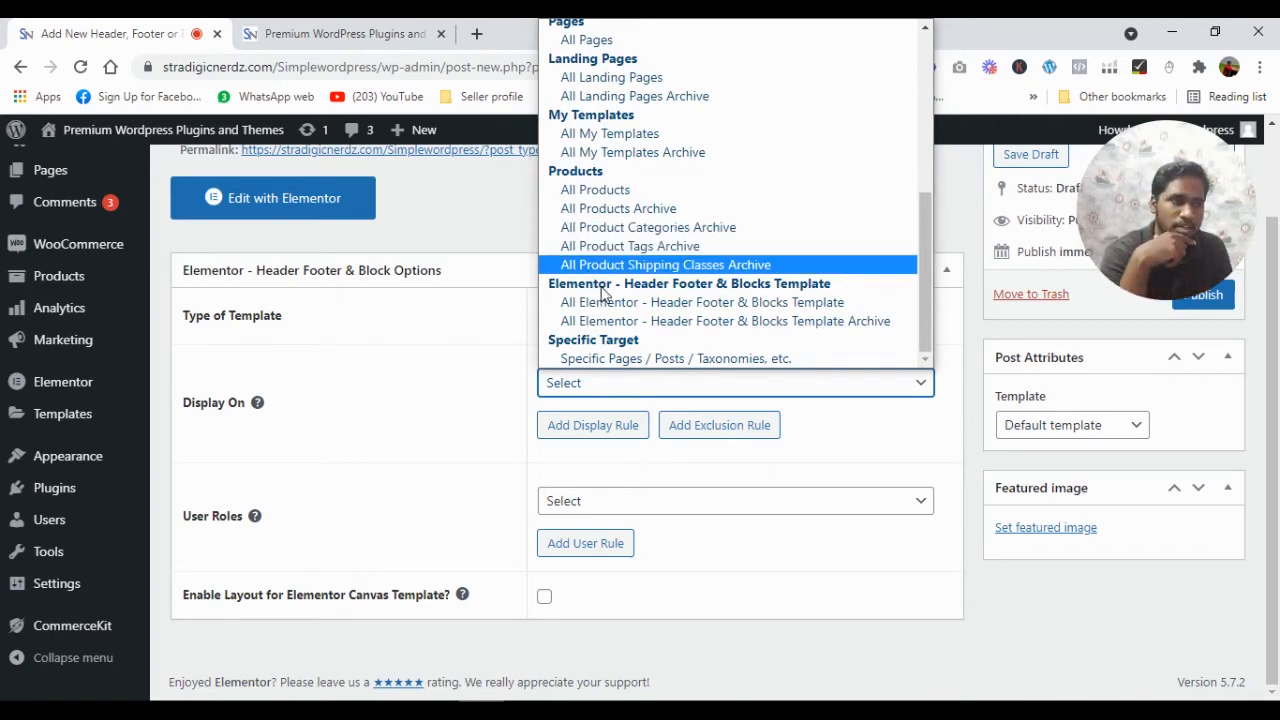
scroll(608, 278, up, 3)
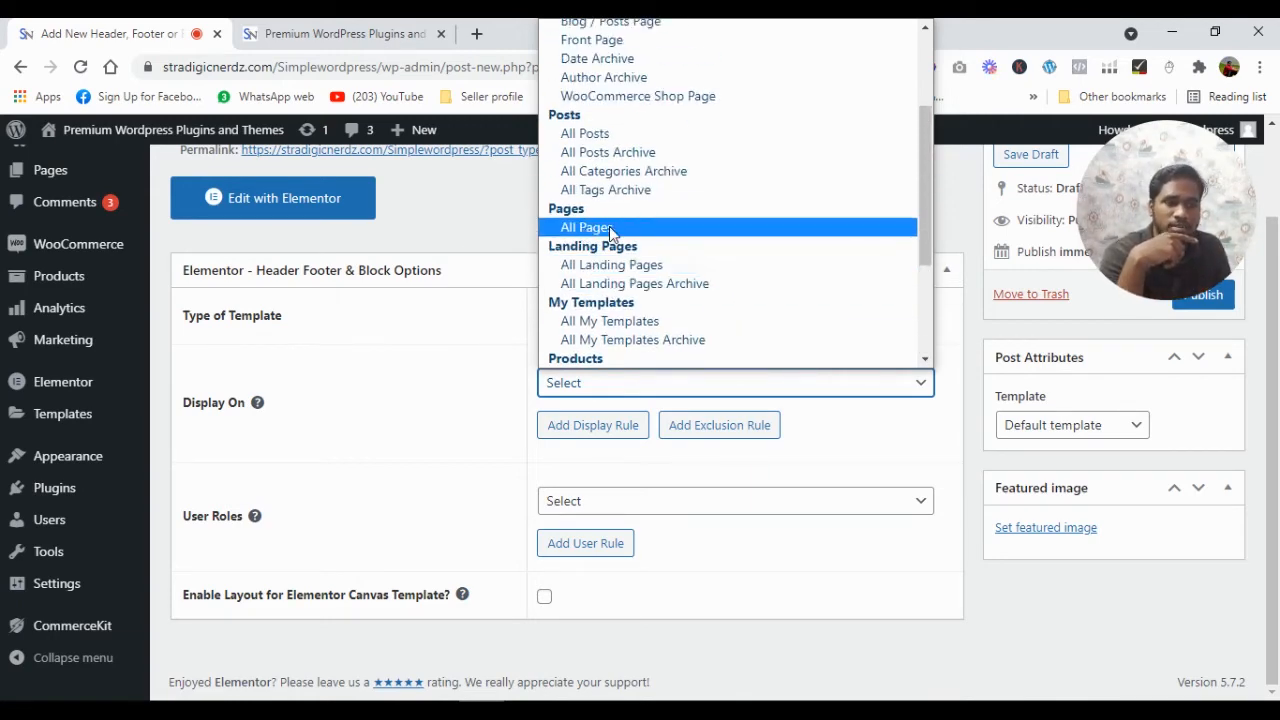
click(610, 228)
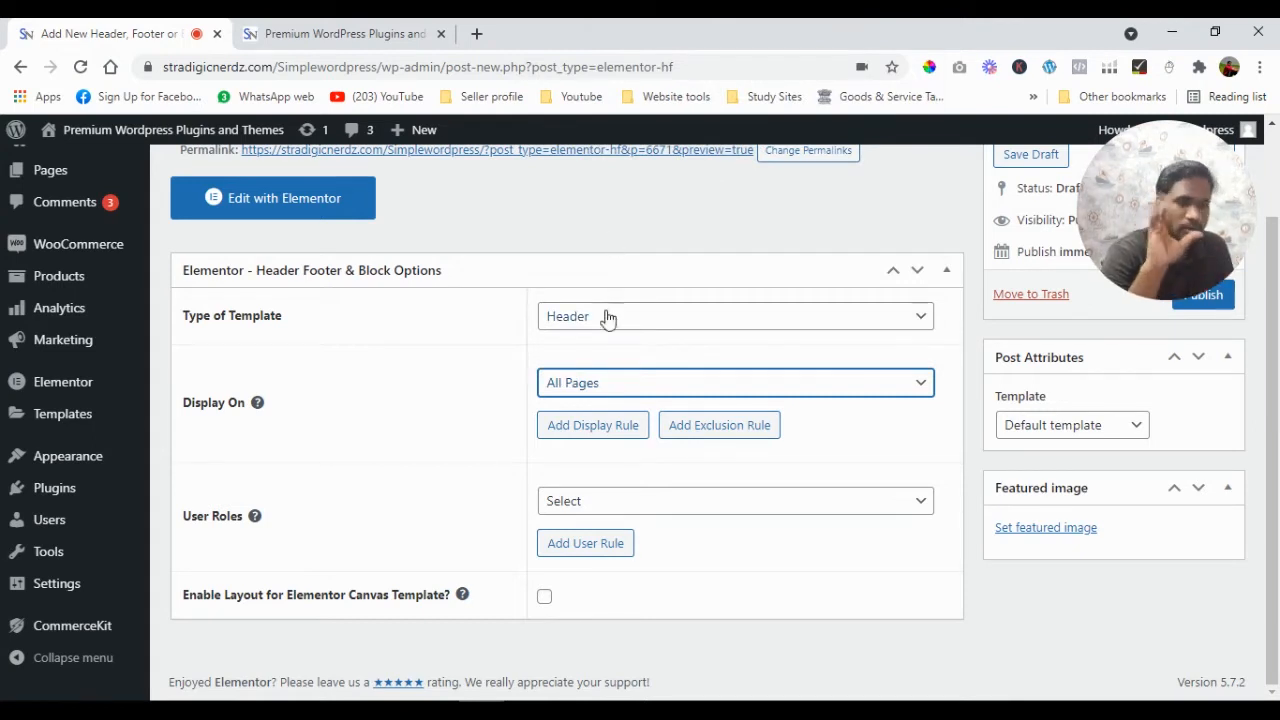
- Set the header's user roles to All and enable its layout for the Elementor Canvas Template
click(565, 503)
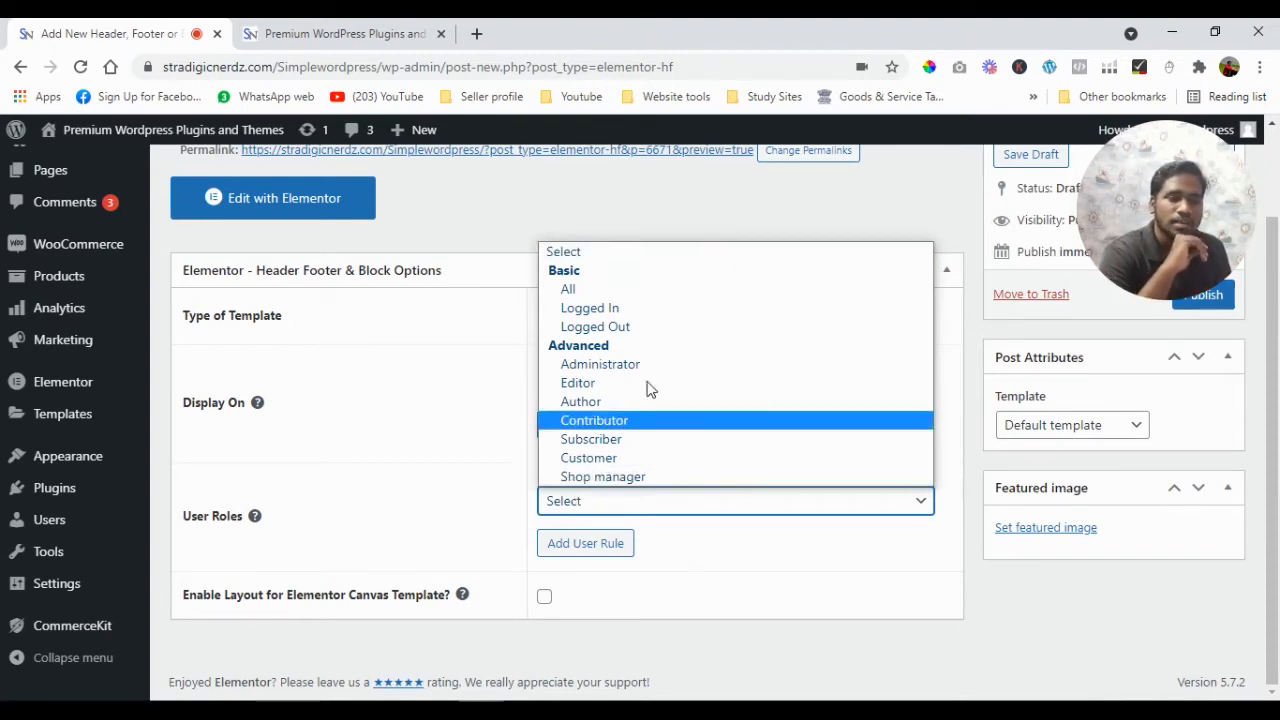
click(578, 290)
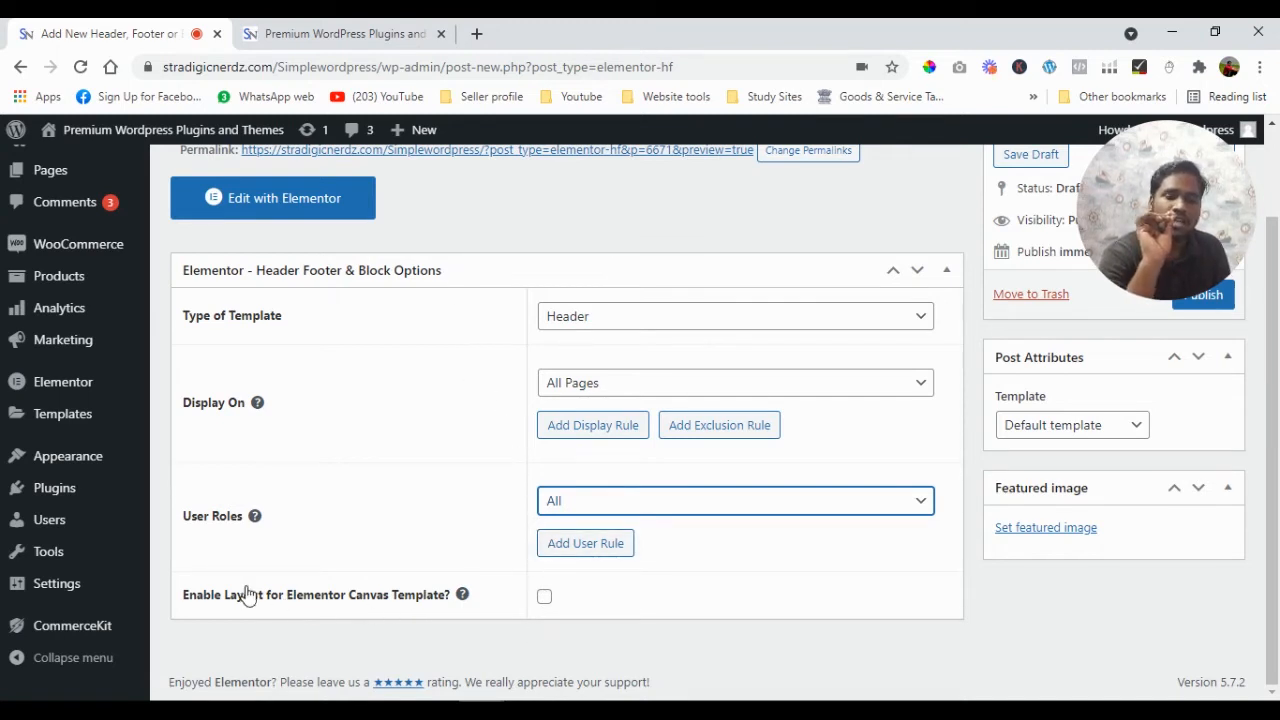
click(544, 597)
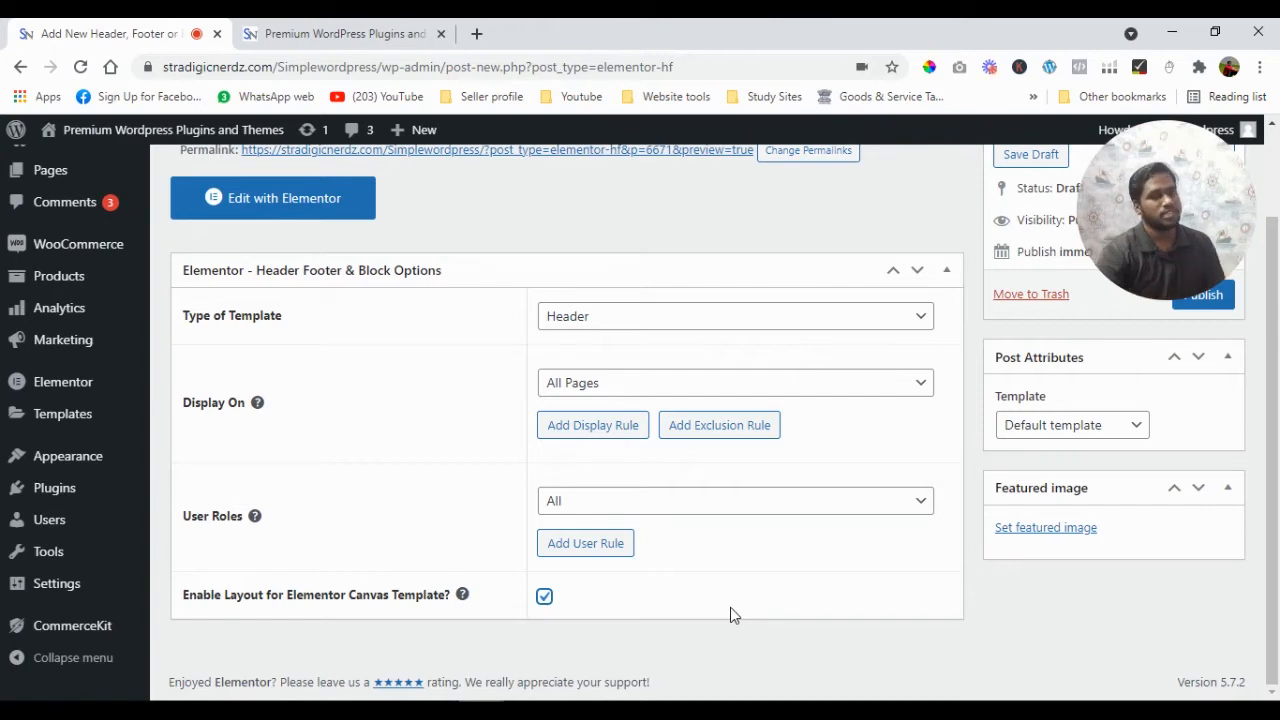
- Publish the Dk_Header template and open it for editing in Elementor
scroll(677, 556, up, 2)
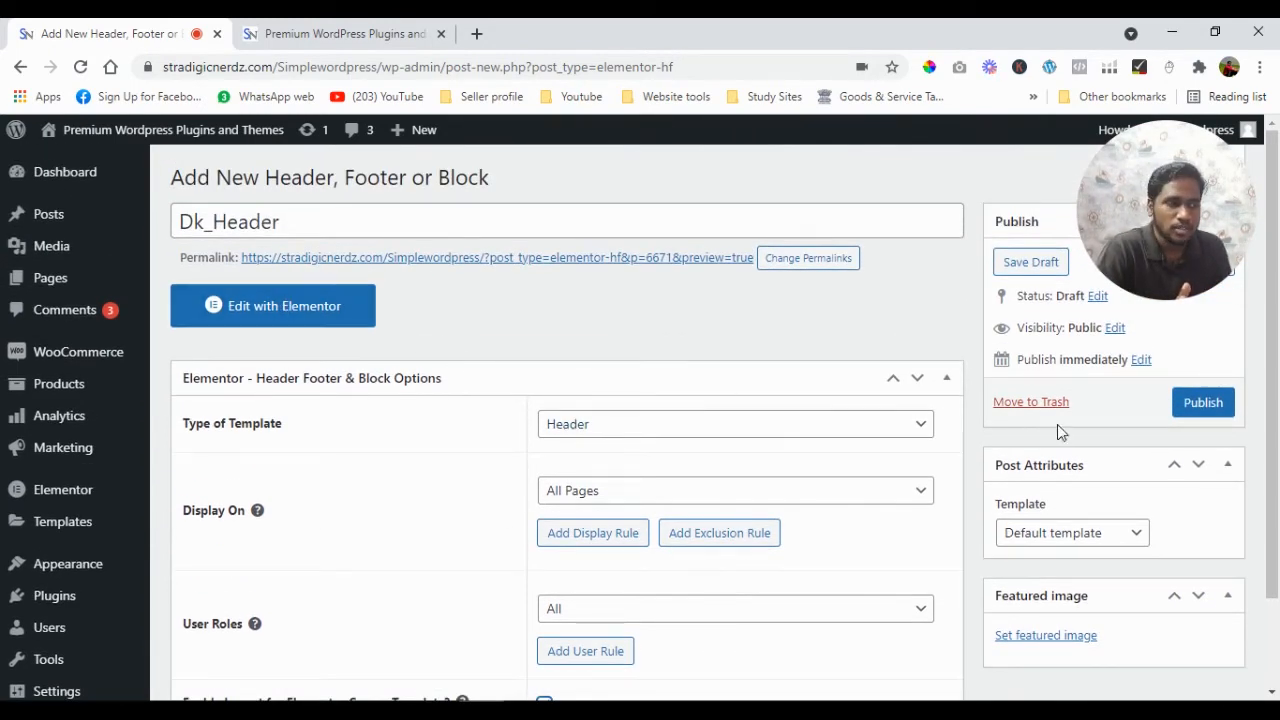
click(1203, 403)
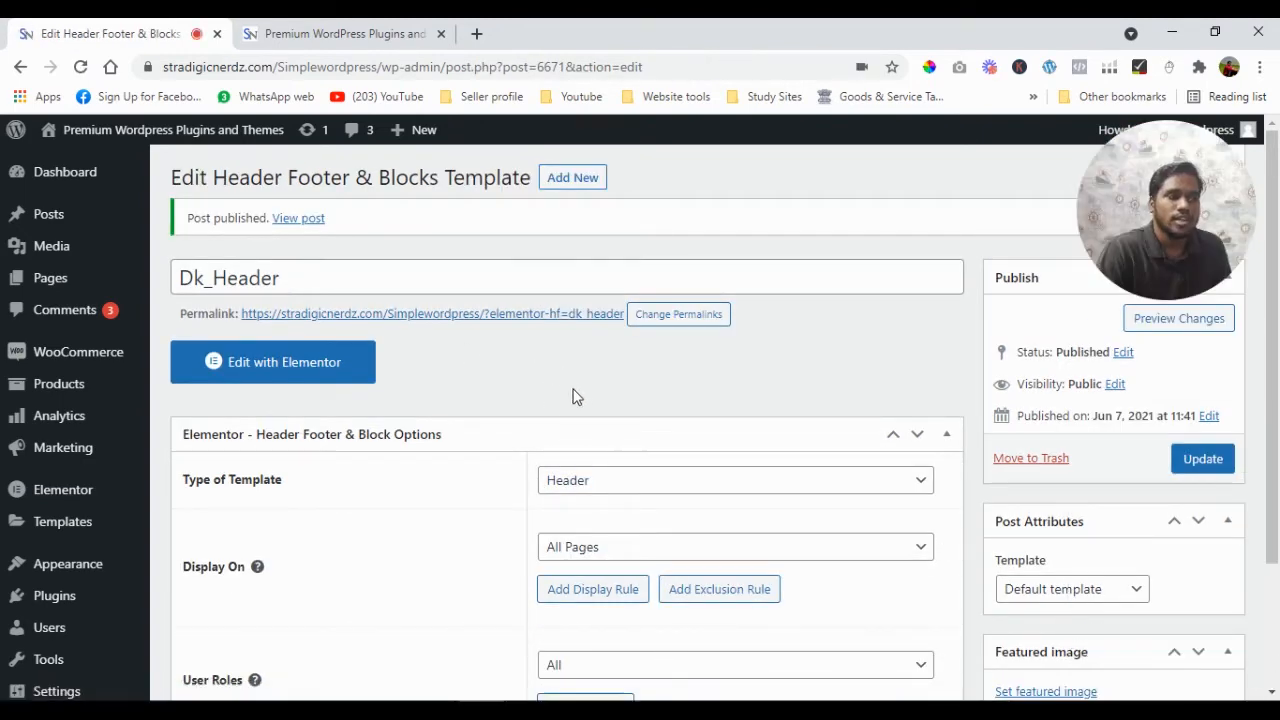
click(293, 363)
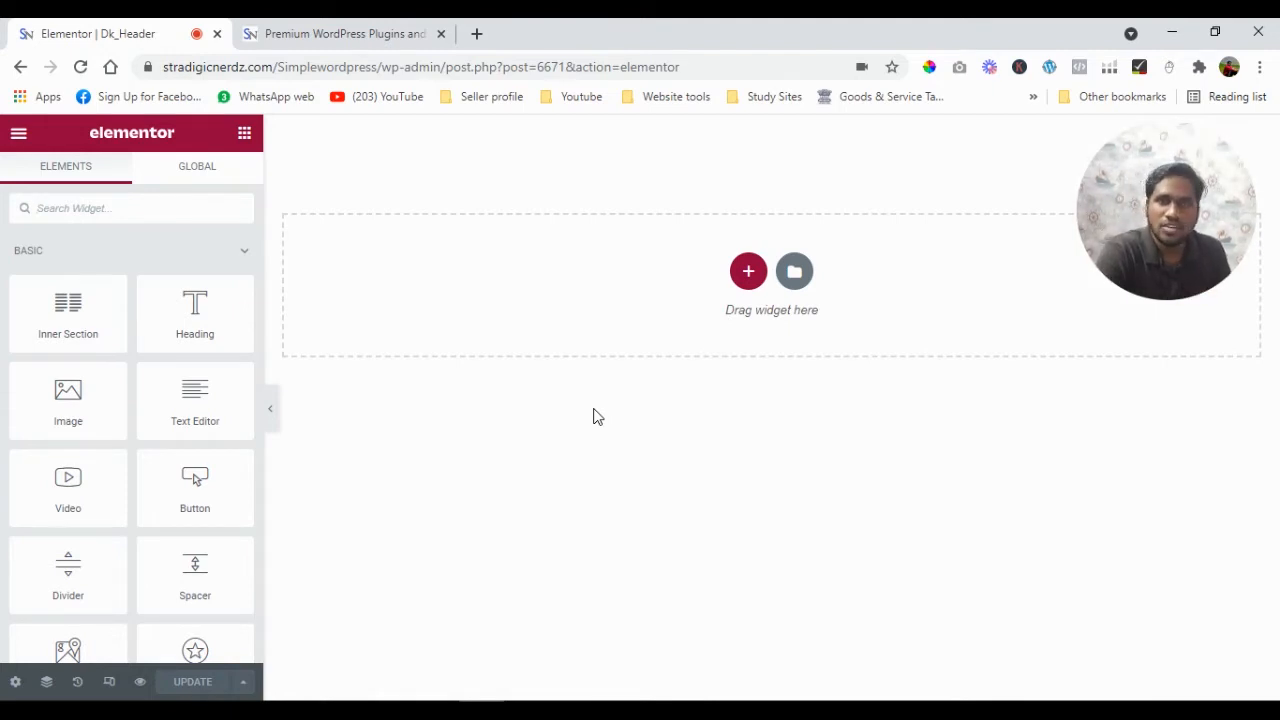
- Add a section with two equal columns and place an Image widget in its first column
click(748, 271)
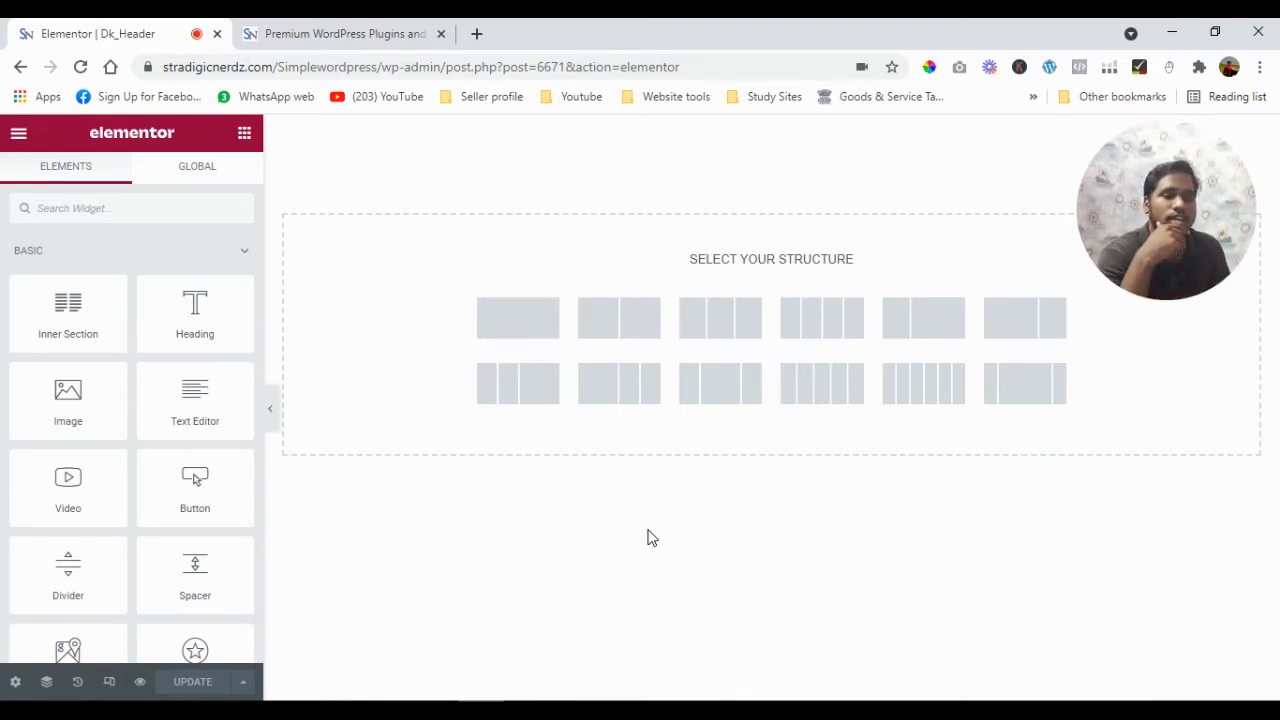
click(592, 318)
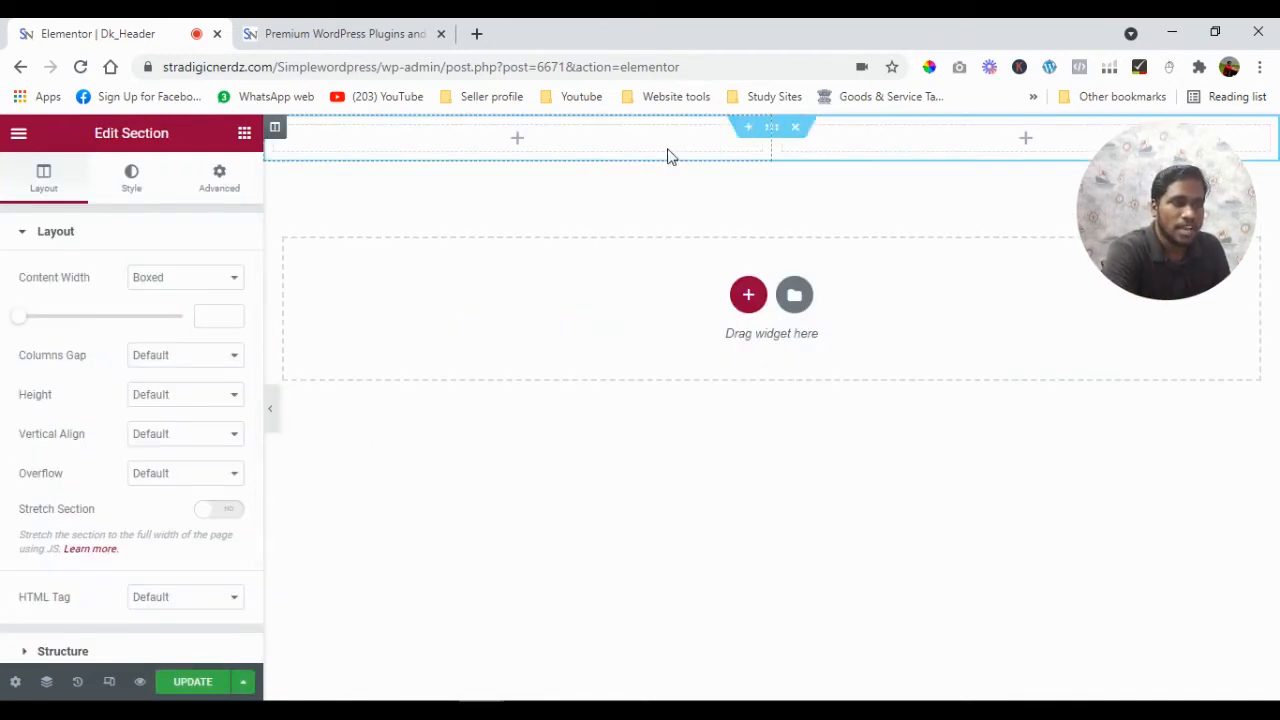
click(244, 135)
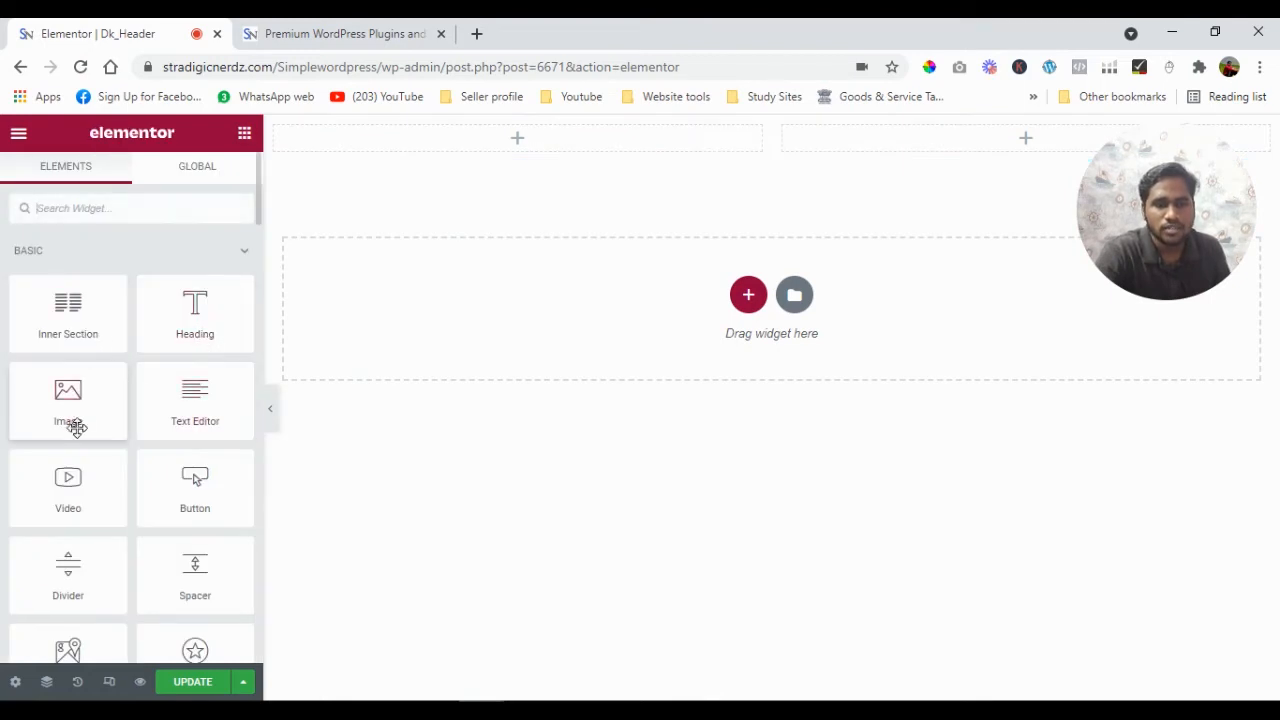
drag(76, 427, 518, 140)
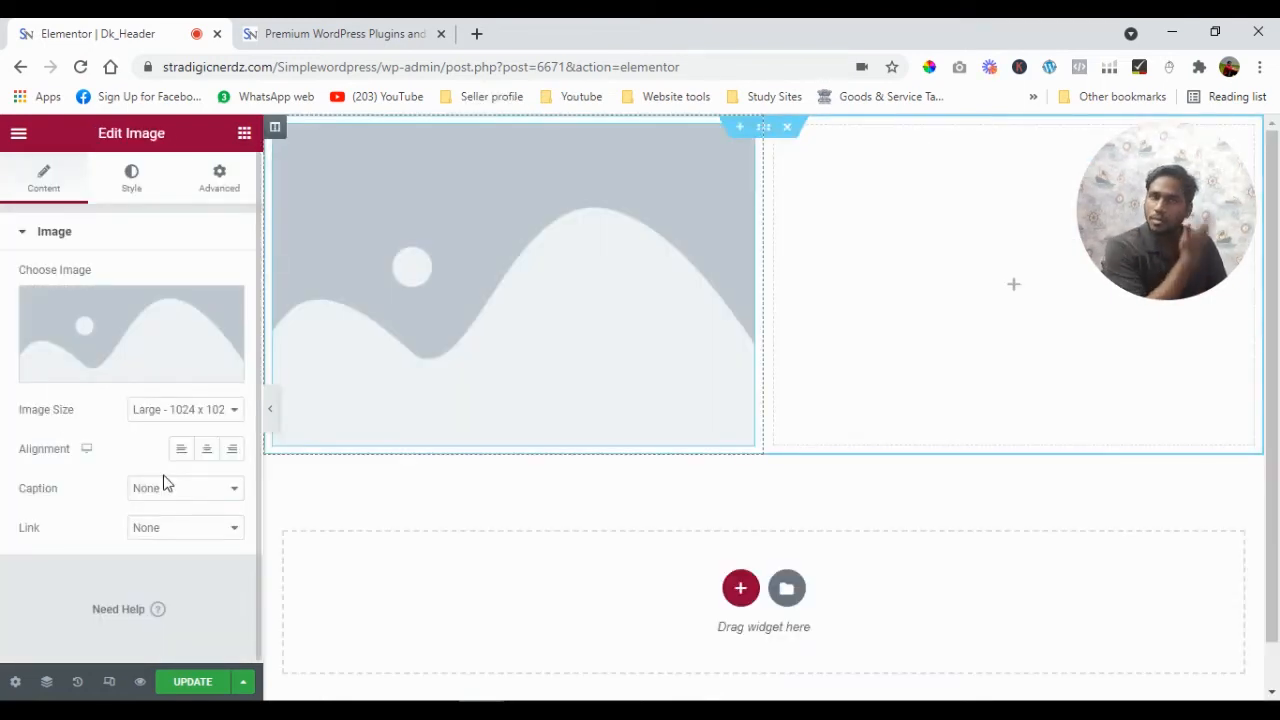
- Insert light-bulb-outlined-hand-drawn-tool.png from the media library into the Image widget and narrow its column to closely fit the picture
click(135, 323)
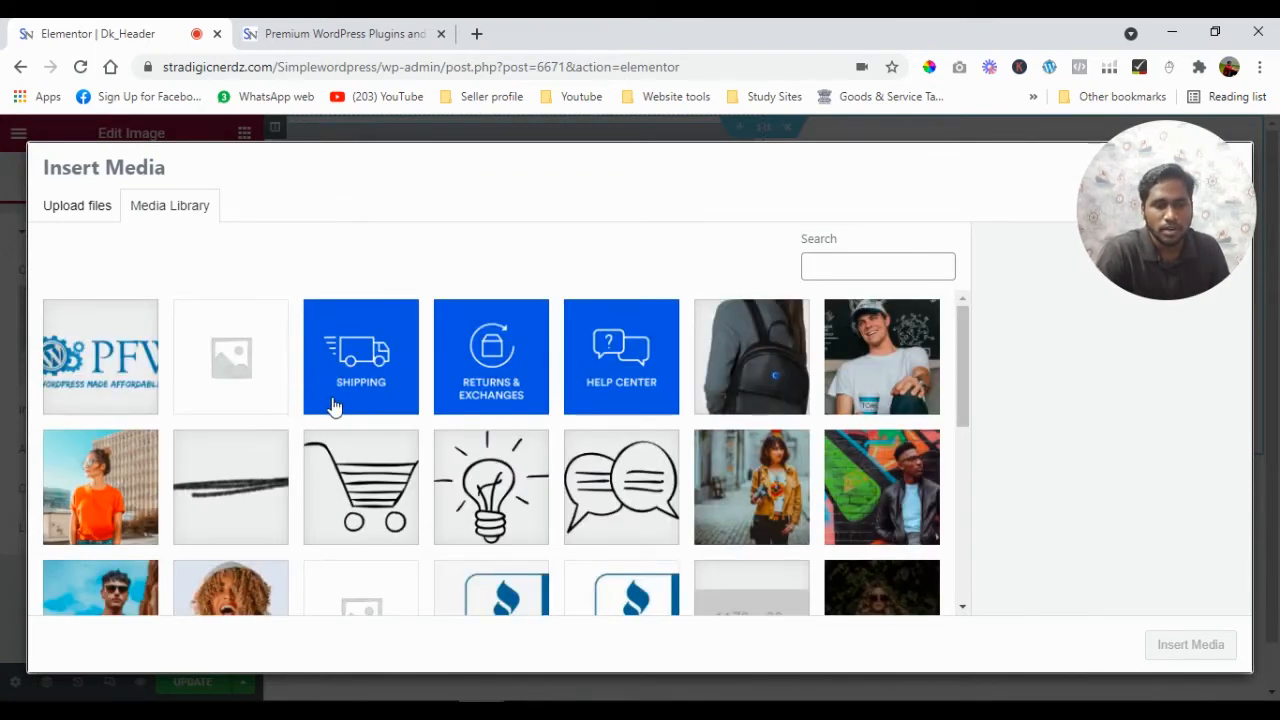
click(497, 490)
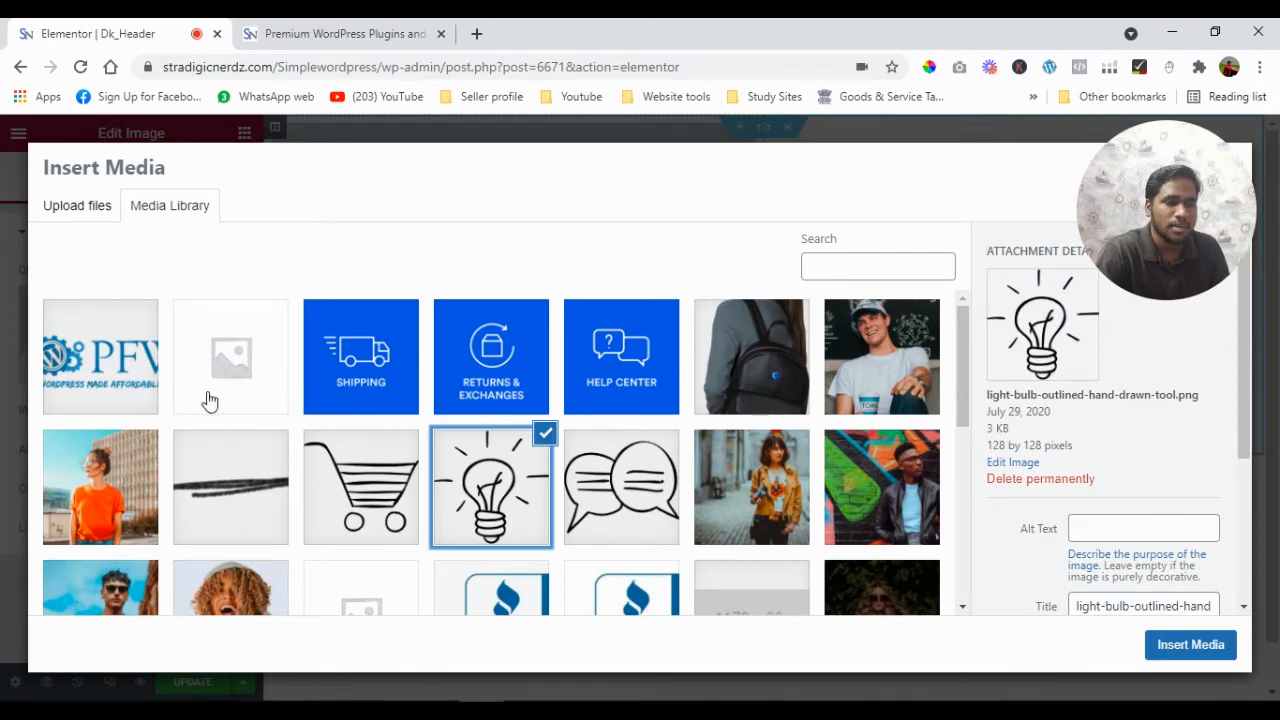
click(1203, 646)
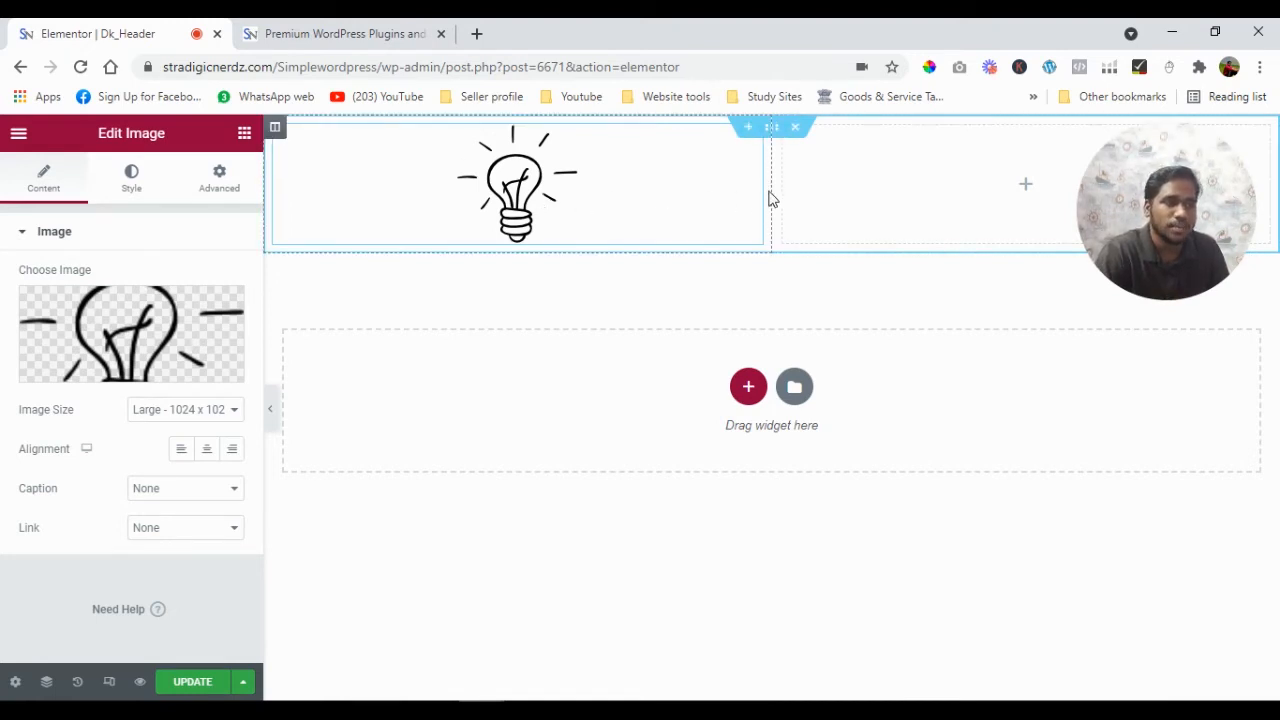
drag(770, 190, 432, 200)
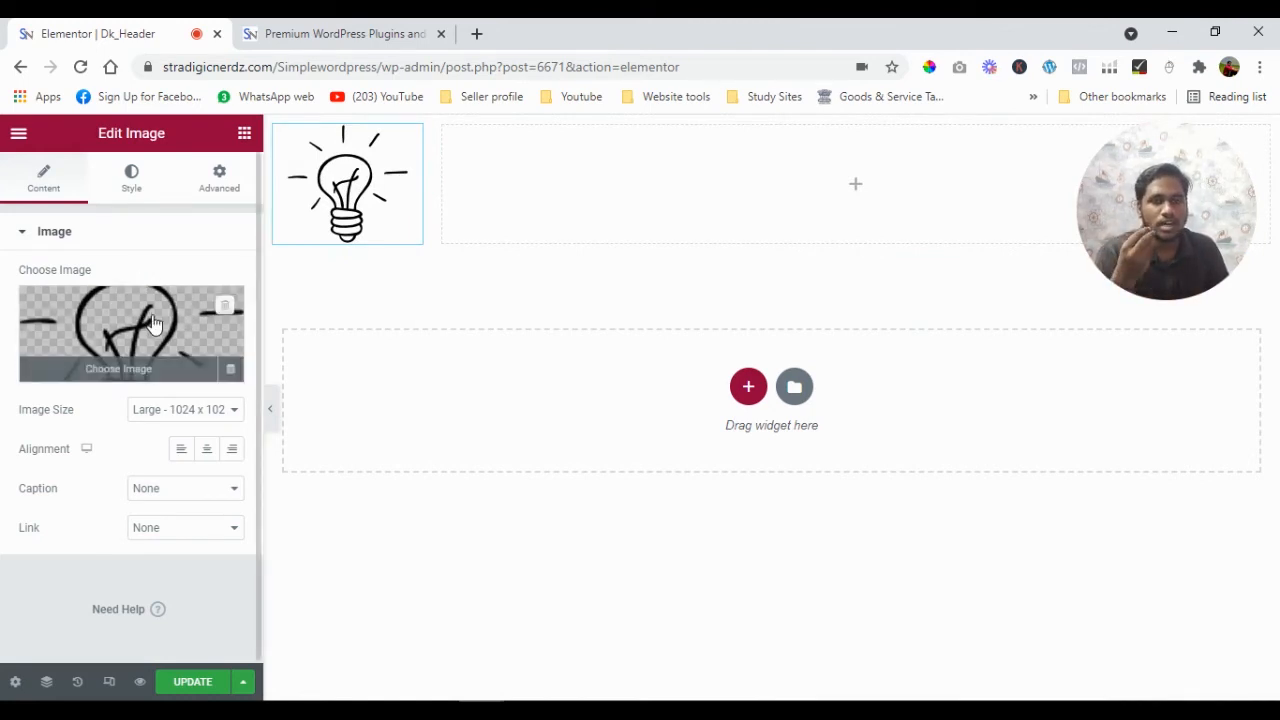
- Set the light bulb image's width to 50%
click(130, 192)
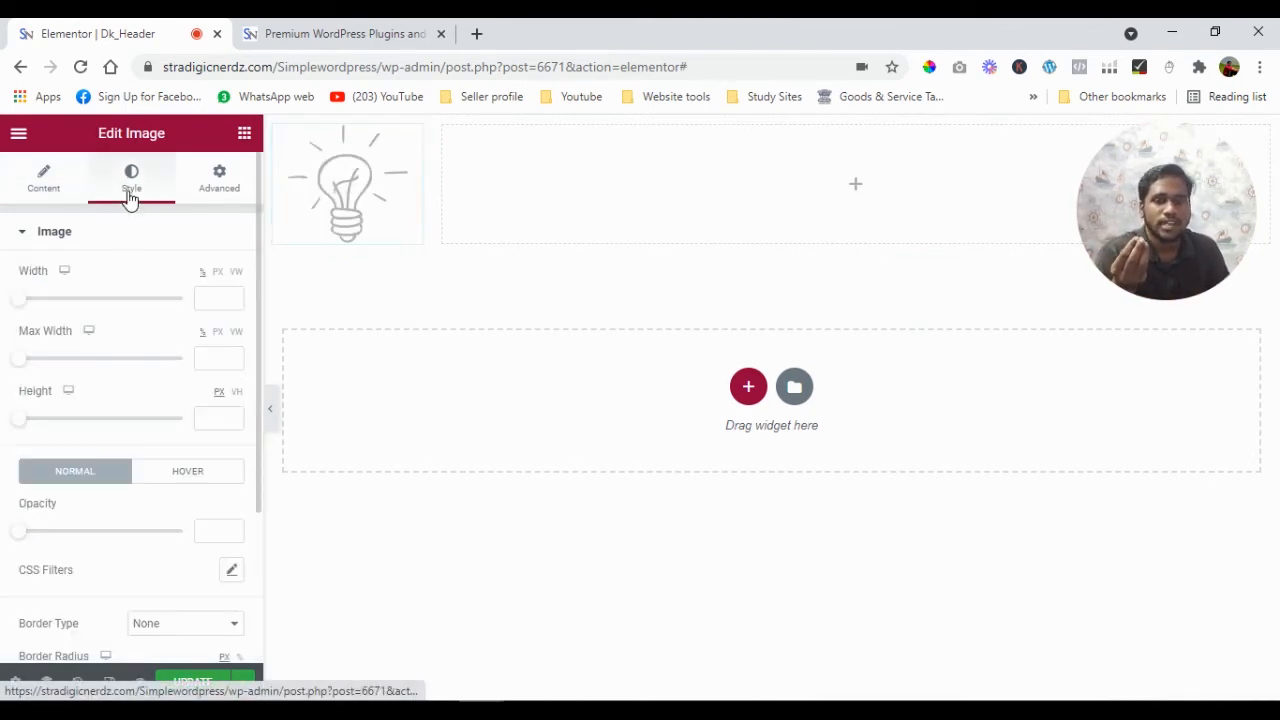
drag(18, 301, 98, 280)
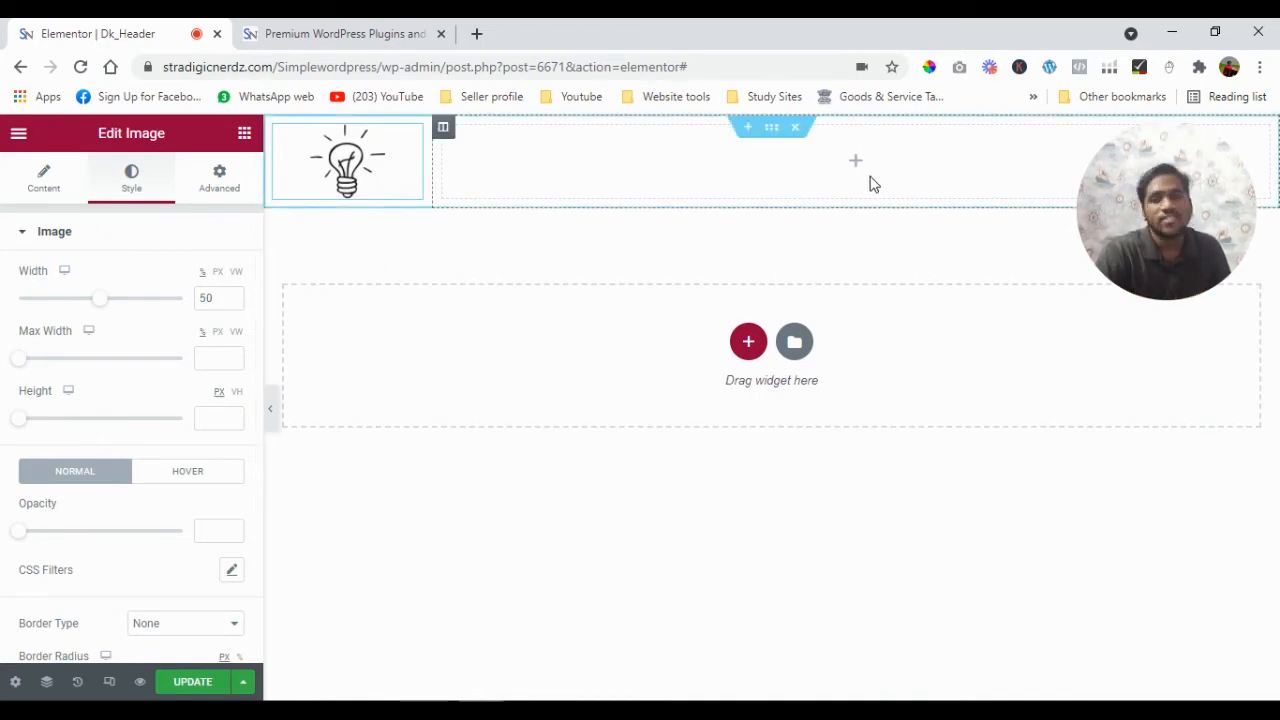
- Place a Header, Footer & Blocks Navigation Menu widget in the header's second column and assign it the Primary Menu
click(232, 150)
click(165, 257)
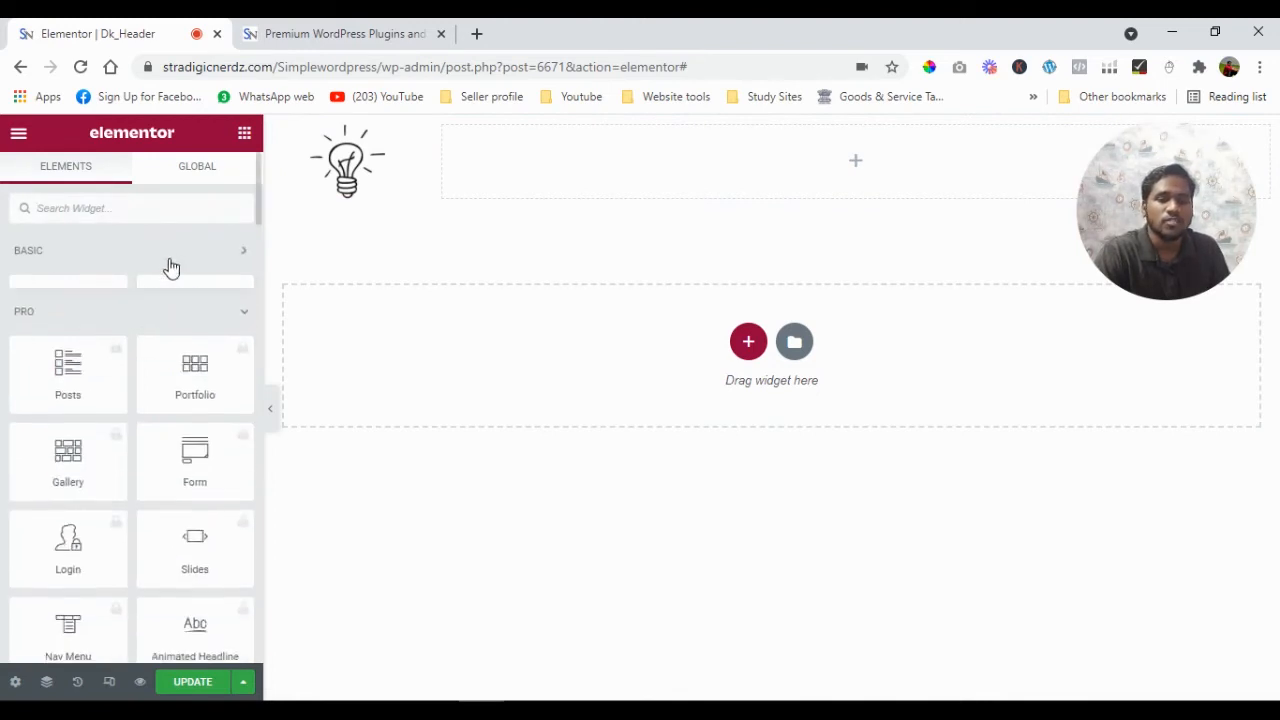
click(160, 291)
click(132, 346)
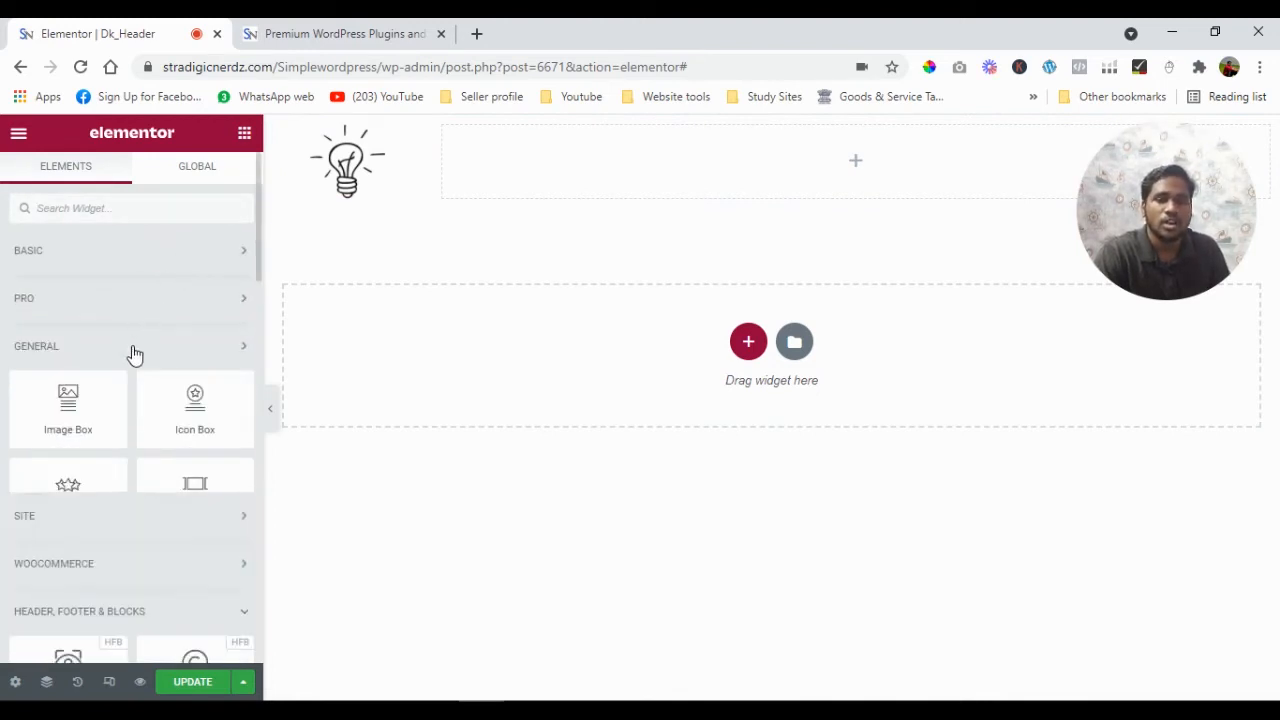
scroll(80, 500, down, 3)
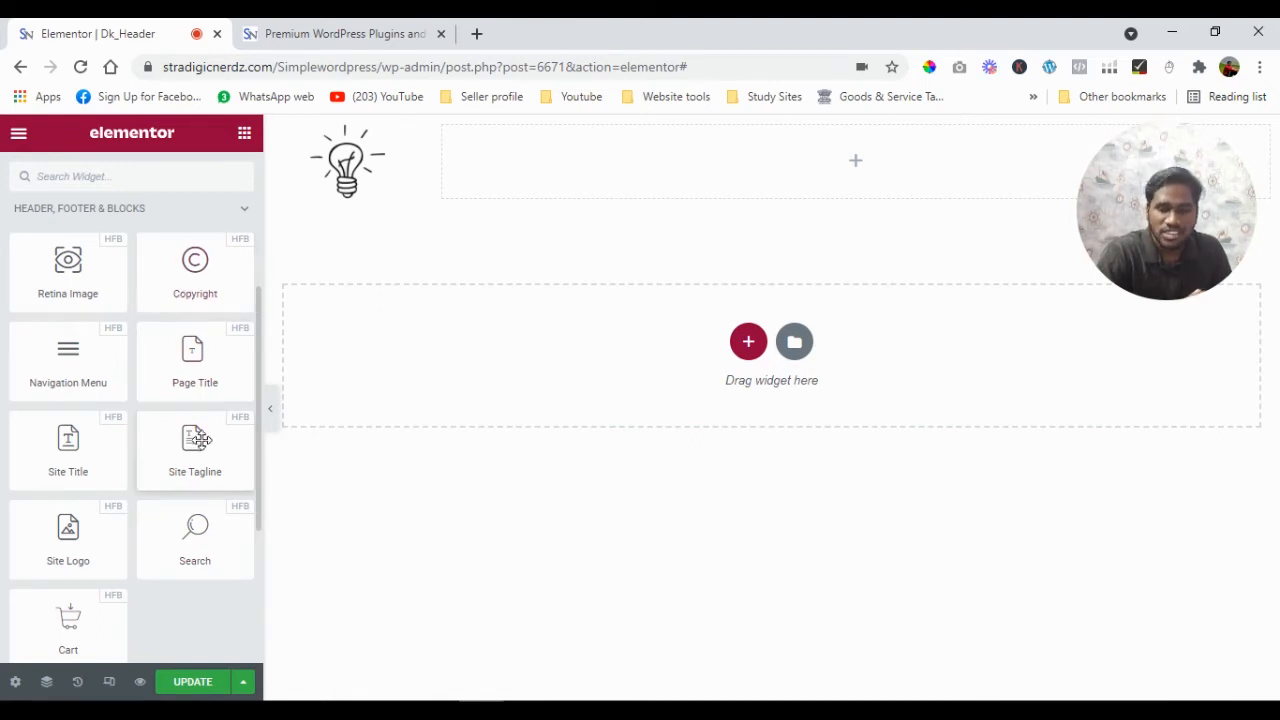
scroll(177, 474, down, 1)
scroll(140, 420, up, 1)
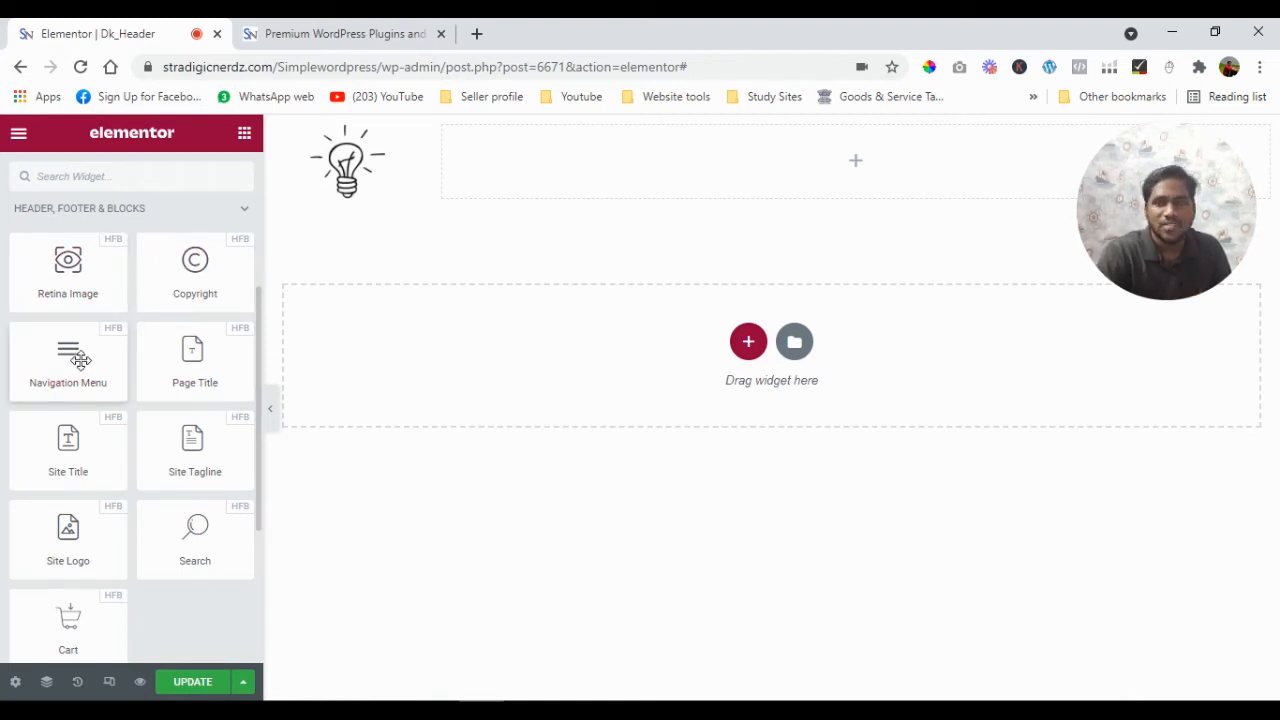
drag(80, 360, 850, 165)
drag(242, 398, 850, 165)
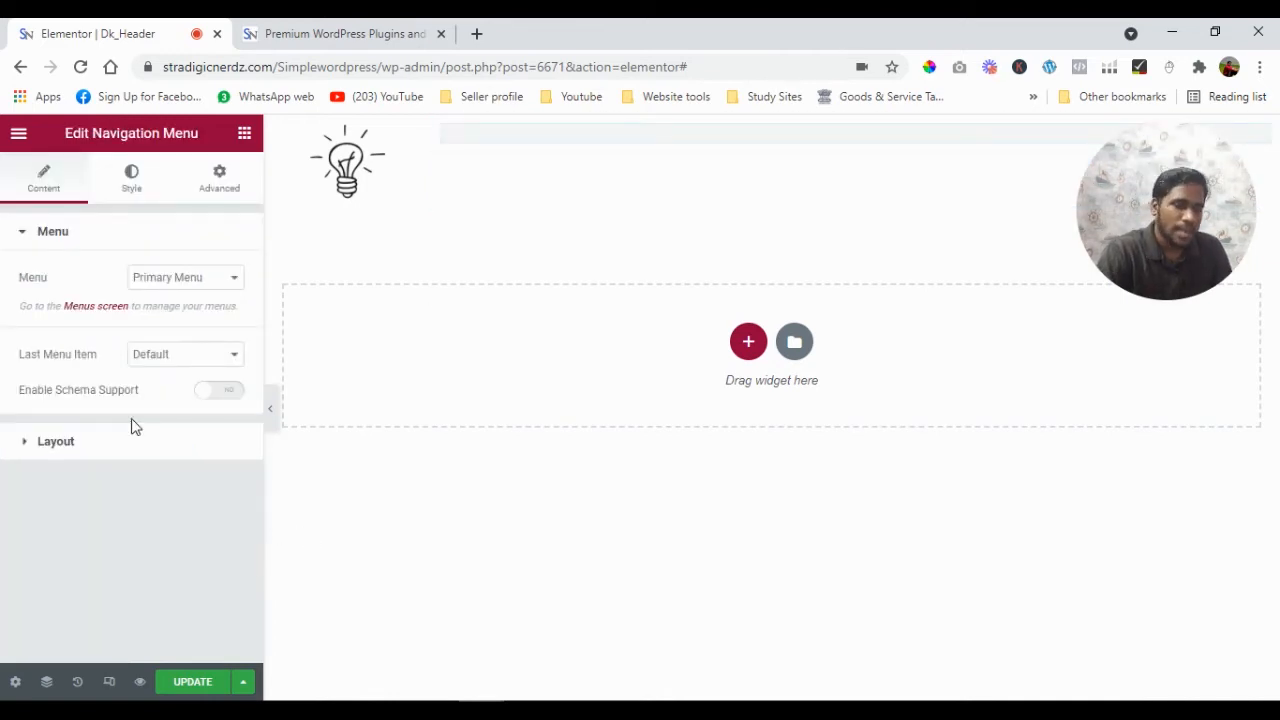
click(193, 278)
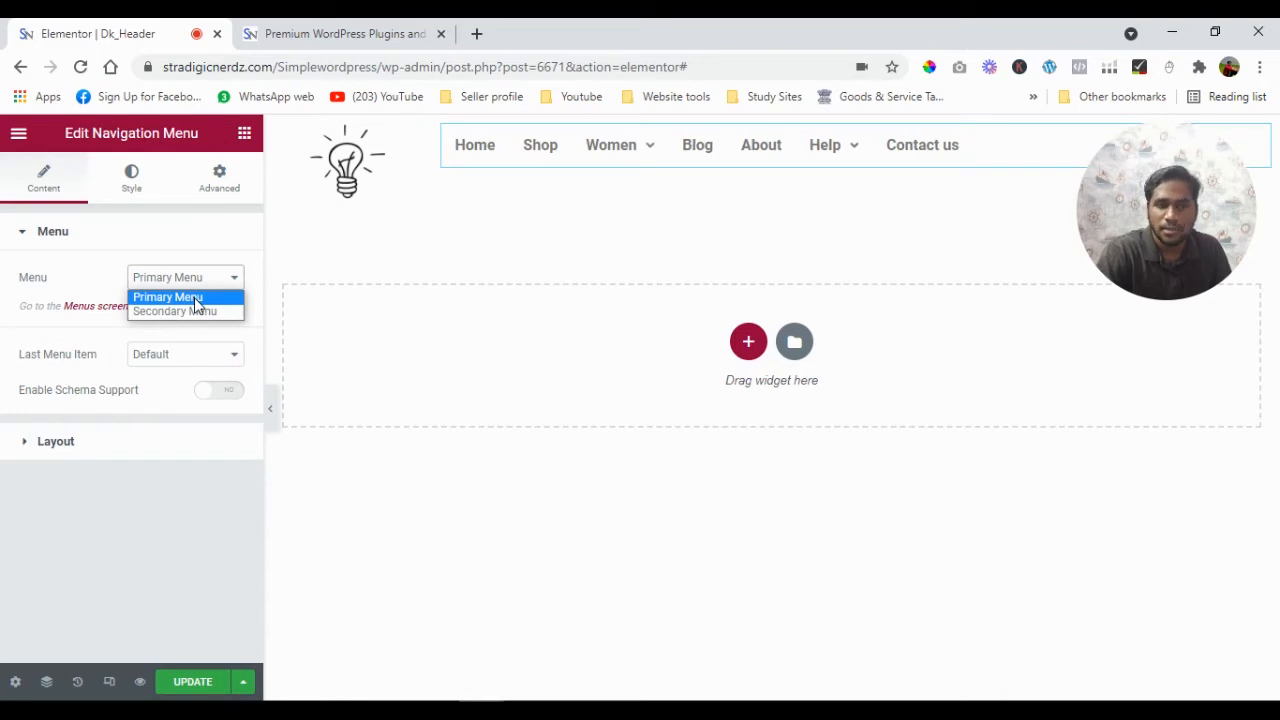
click(193, 297)
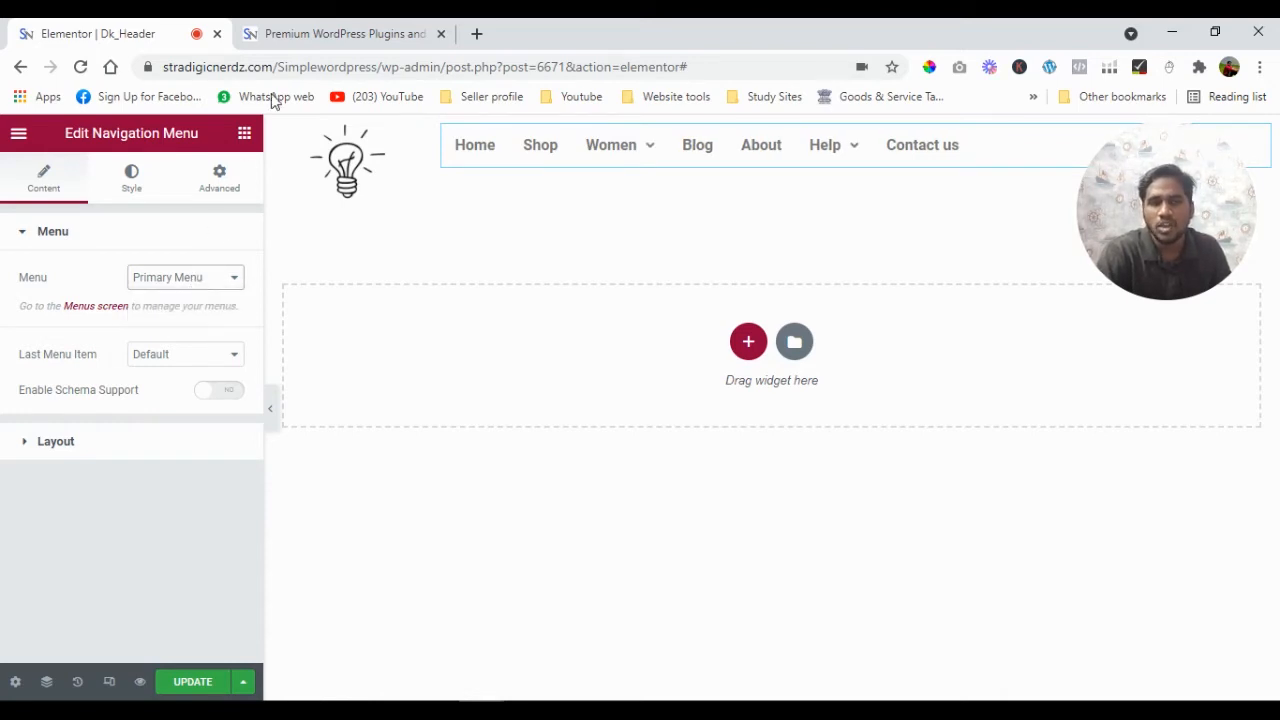
- Open the WordPress dashboard from the storefront in a new browser tab and make it the first tab
click(313, 30)
mouse_move(140, 130)
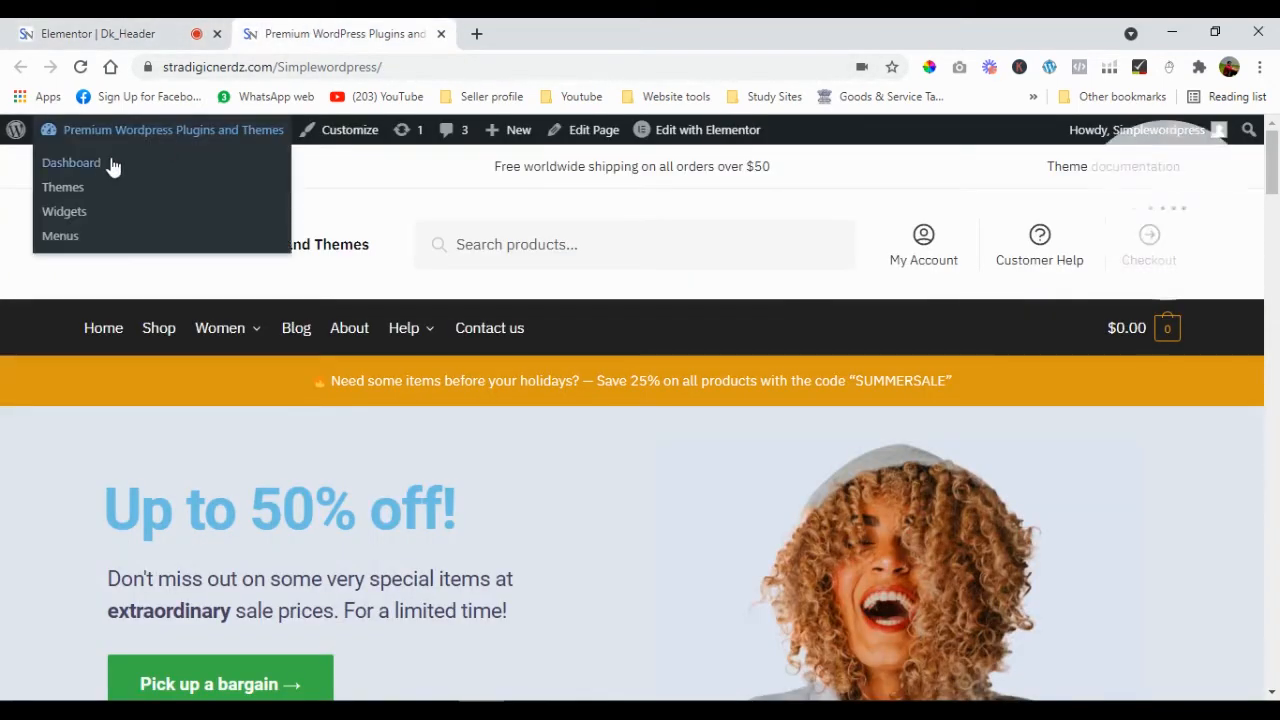
right_click(70, 165)
click(140, 180)
drag(520, 34, 177, 34)
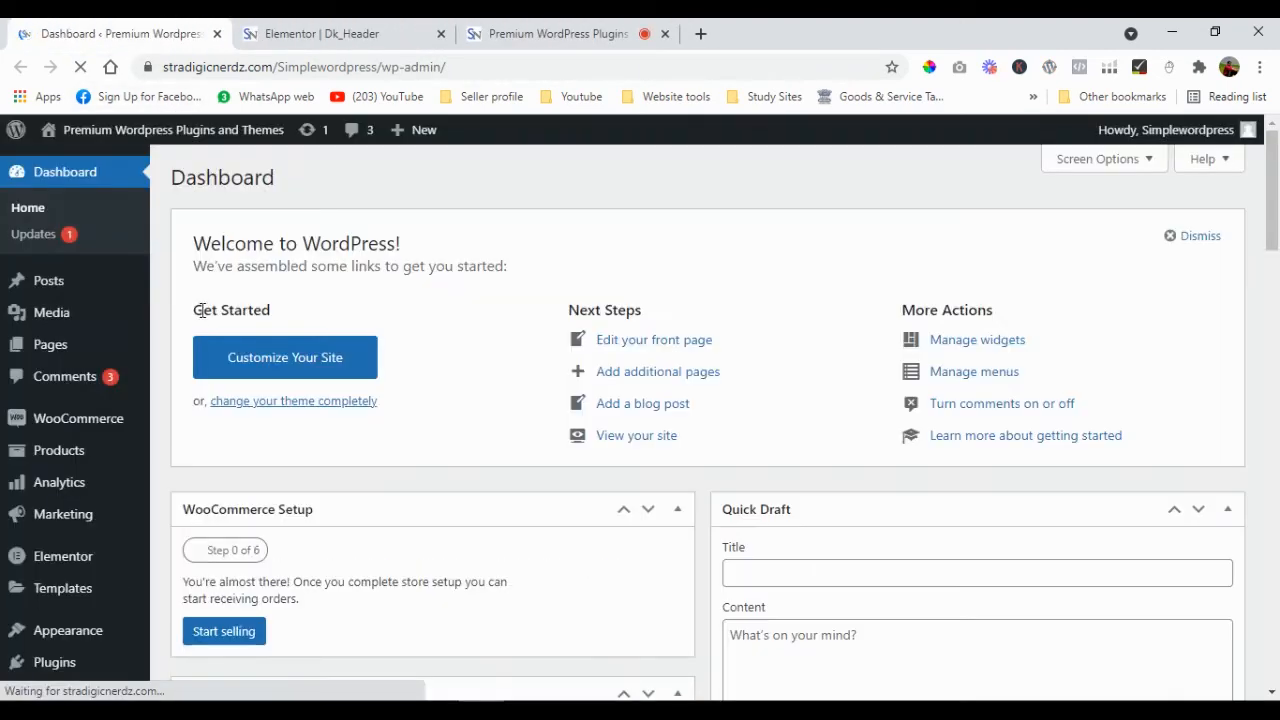
- Return to the Dk_Header editor and review the menu choices of the Navigation Menu widget, keeping Primary Menu
click(570, 33)
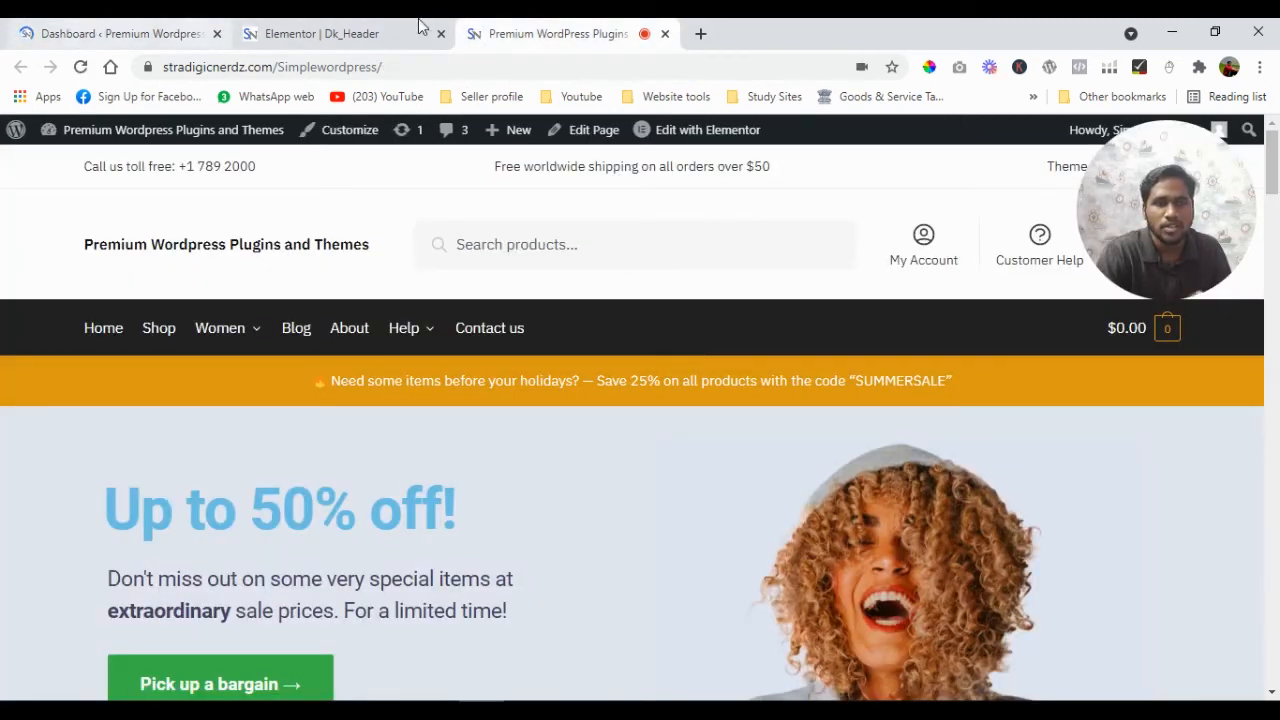
click(330, 30)
click(155, 278)
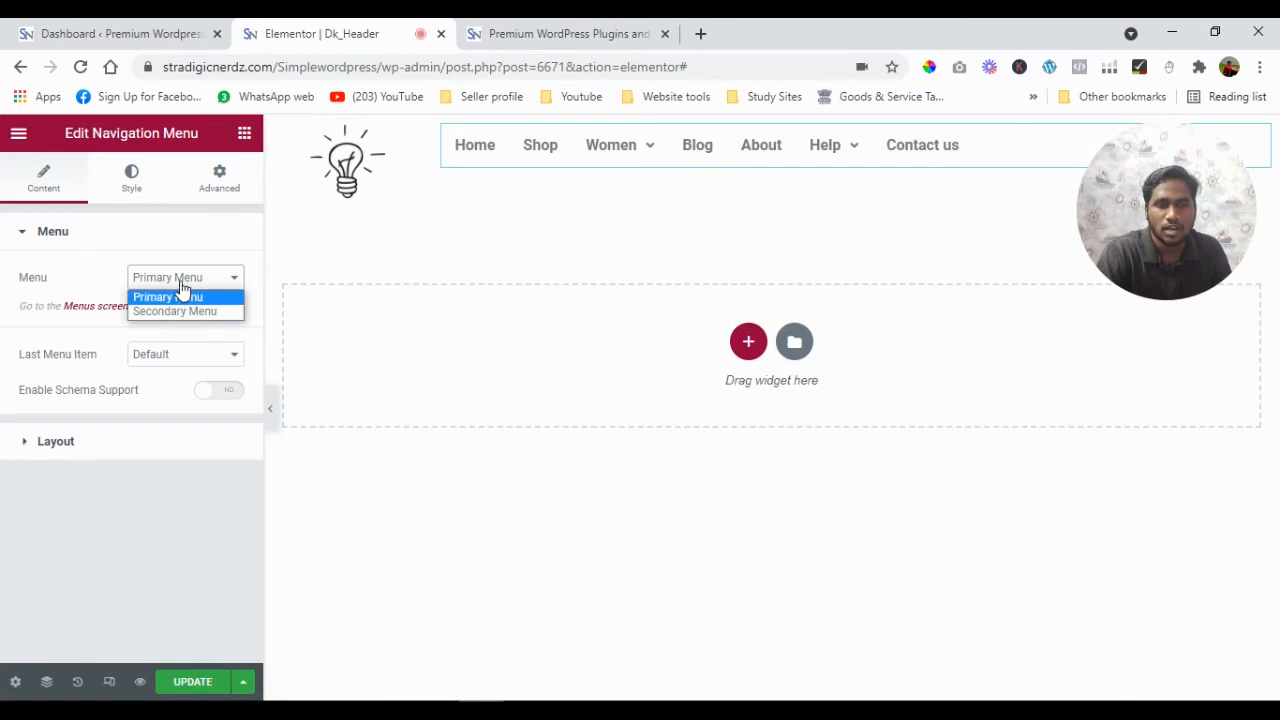
click(181, 296)
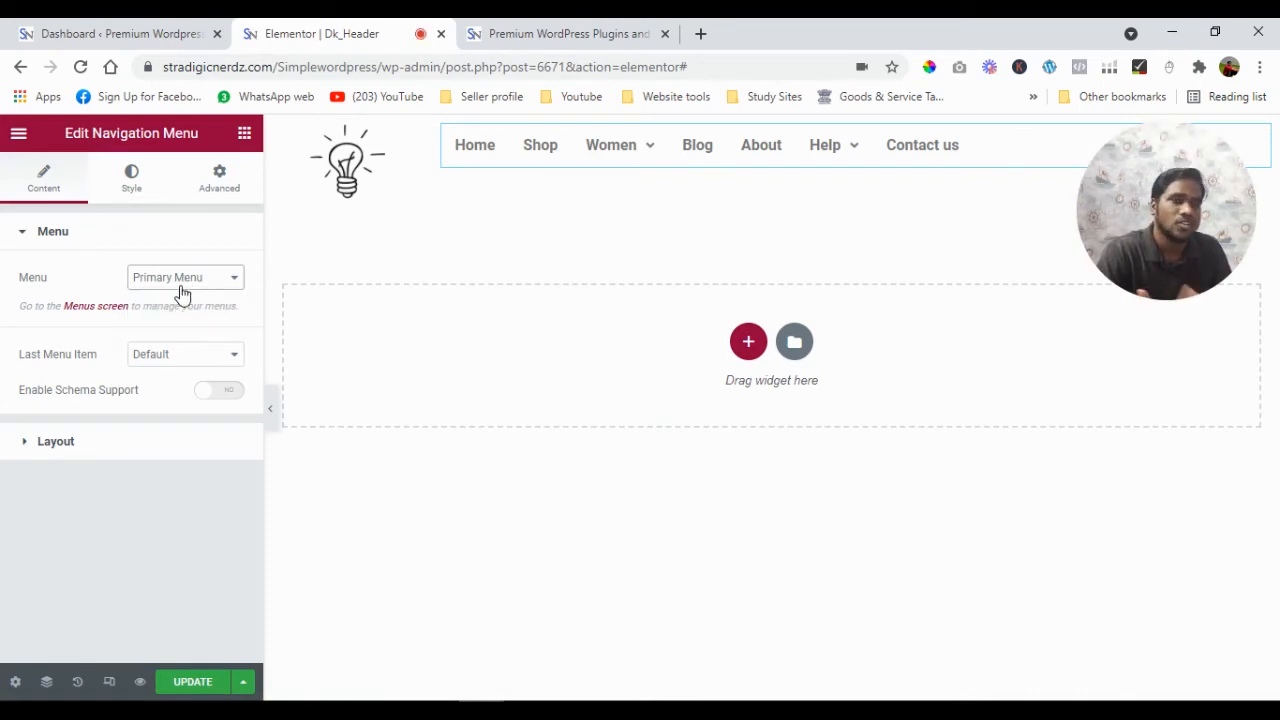
- Open the site's Menus management page from the WordPress dashboard
click(130, 33)
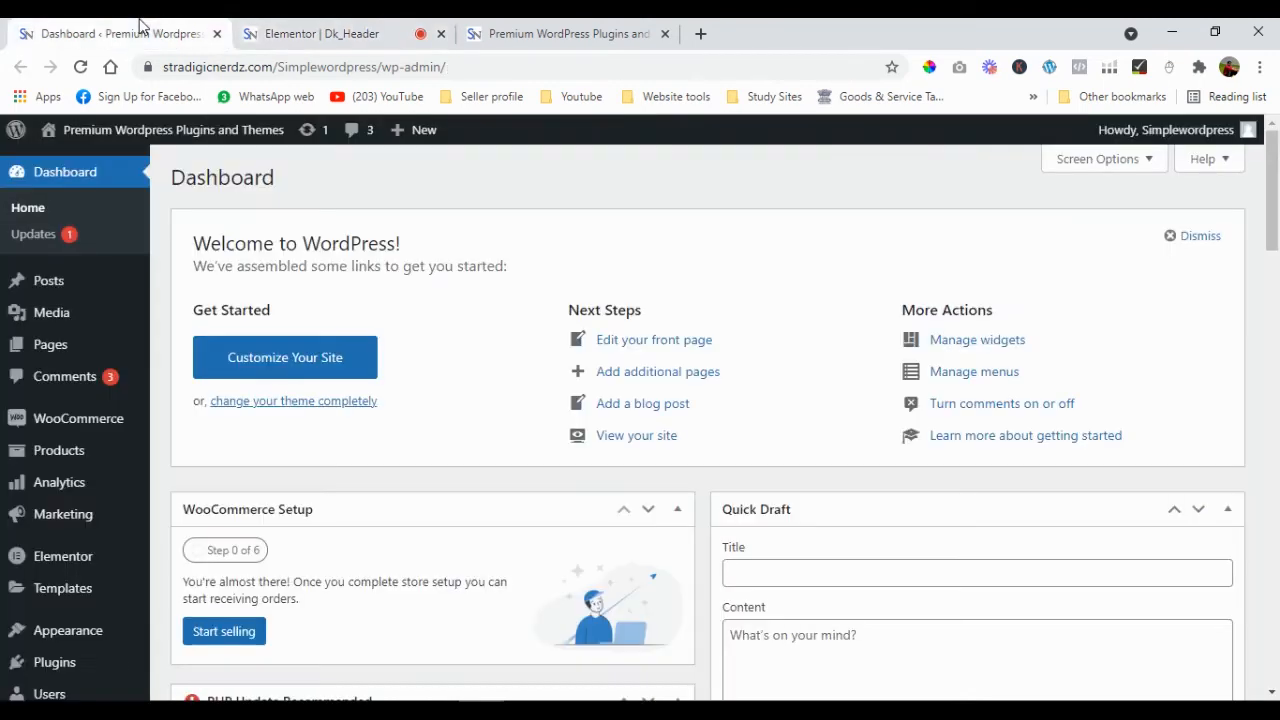
scroll(113, 421, down, 3)
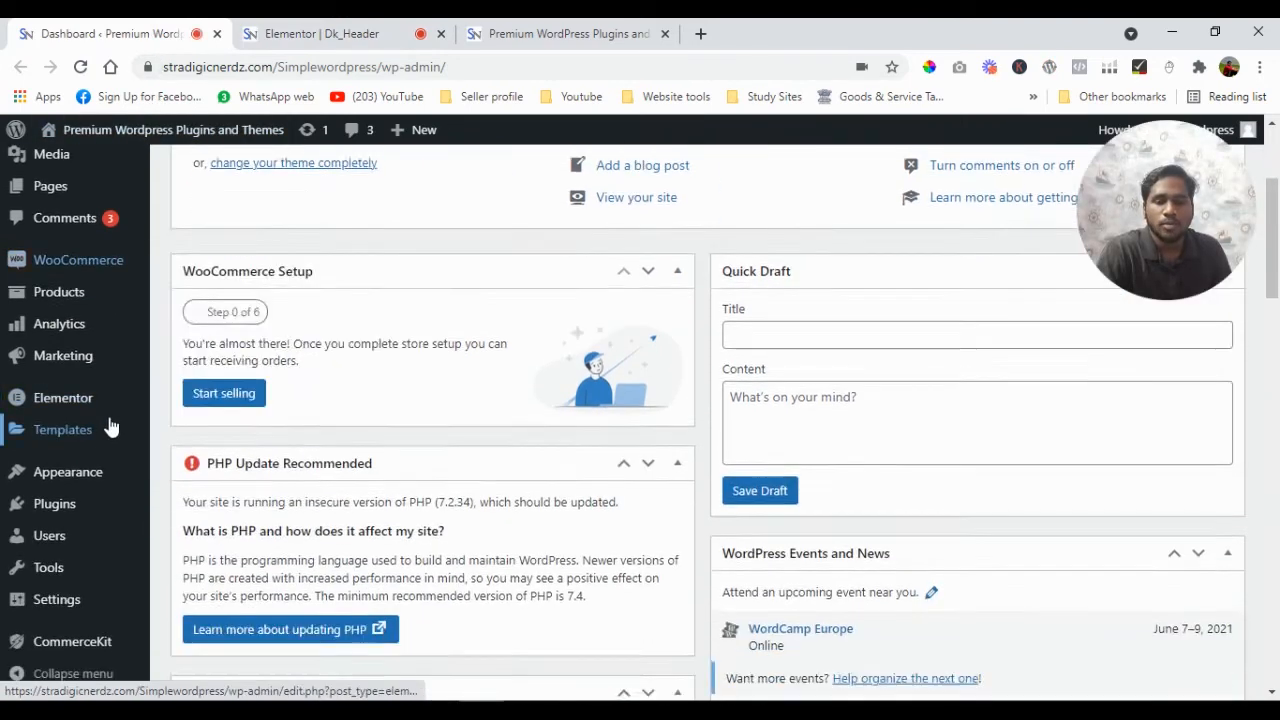
mouse_move(86, 471)
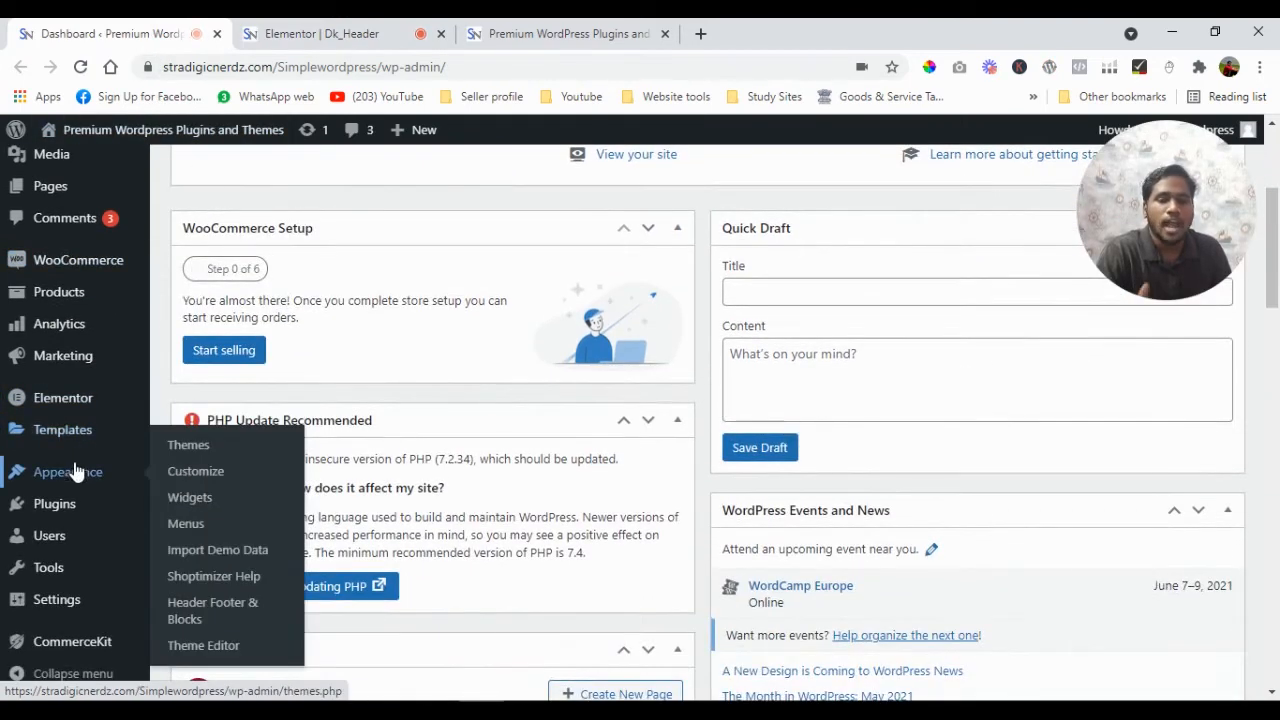
click(190, 523)
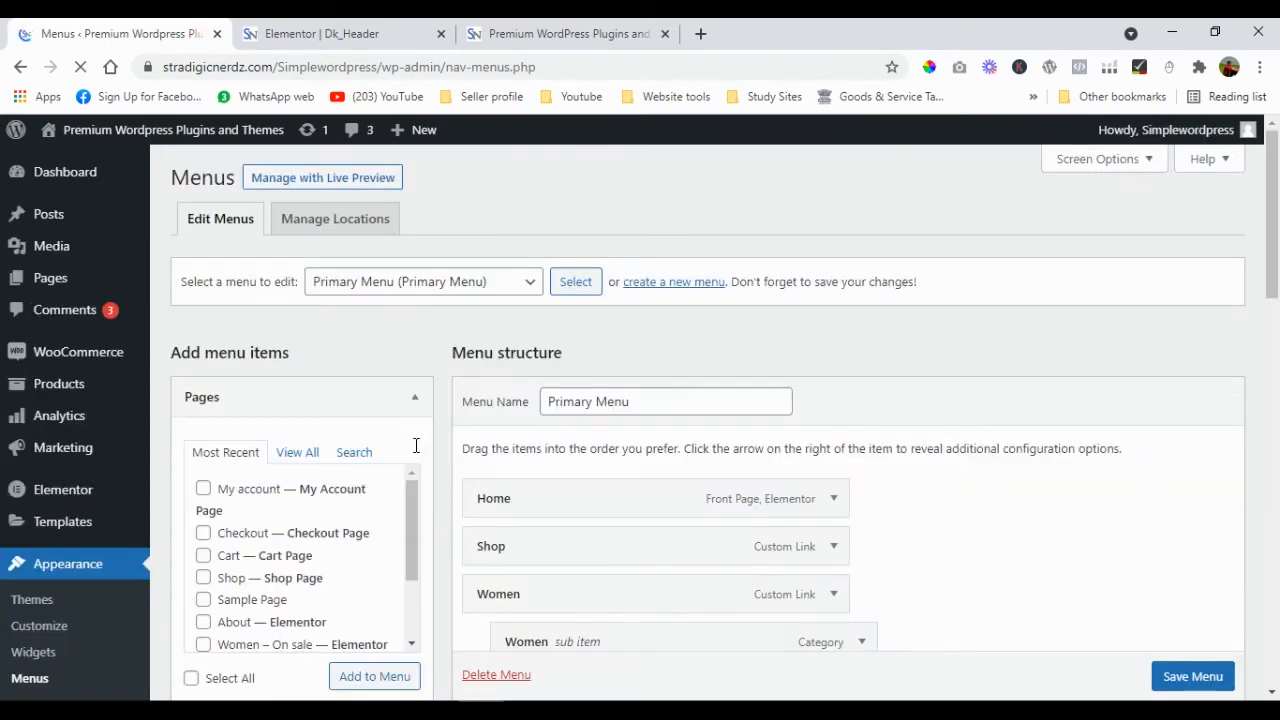
- Examine the Primary Menu's name and item structure, comparing it with the navigation shown in the Elementor header
drag(634, 403, 536, 404)
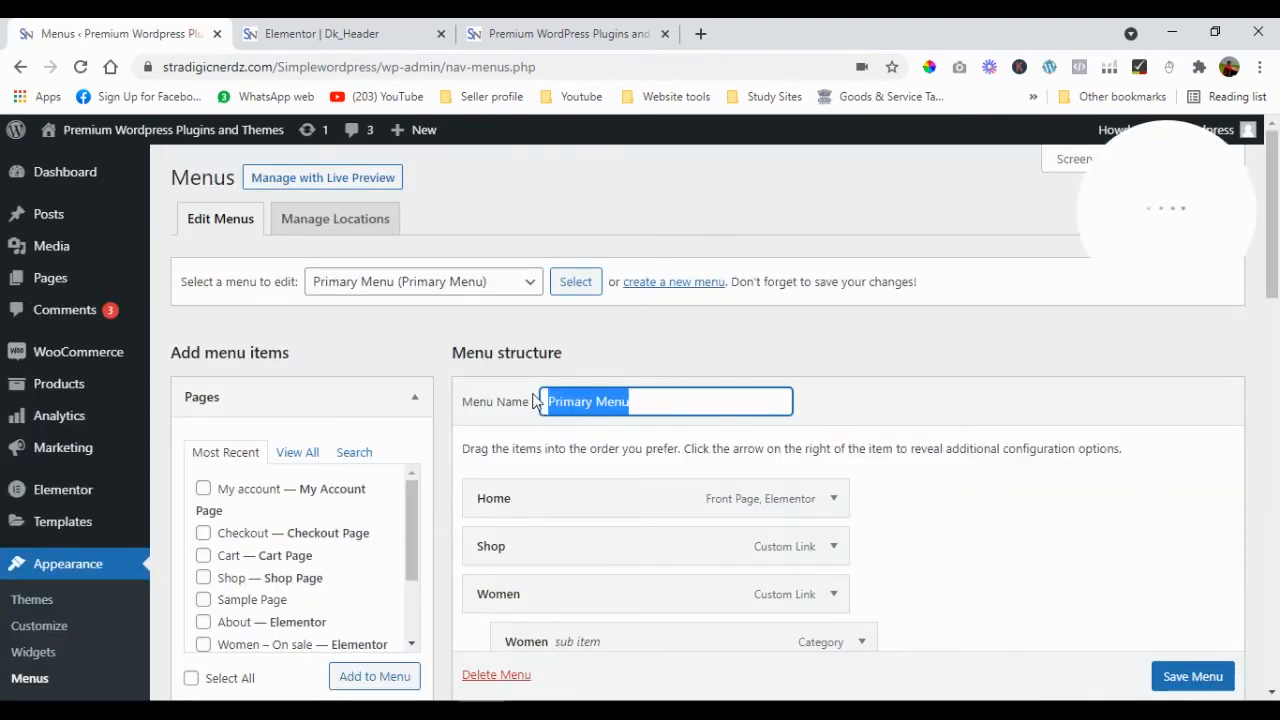
click(398, 33)
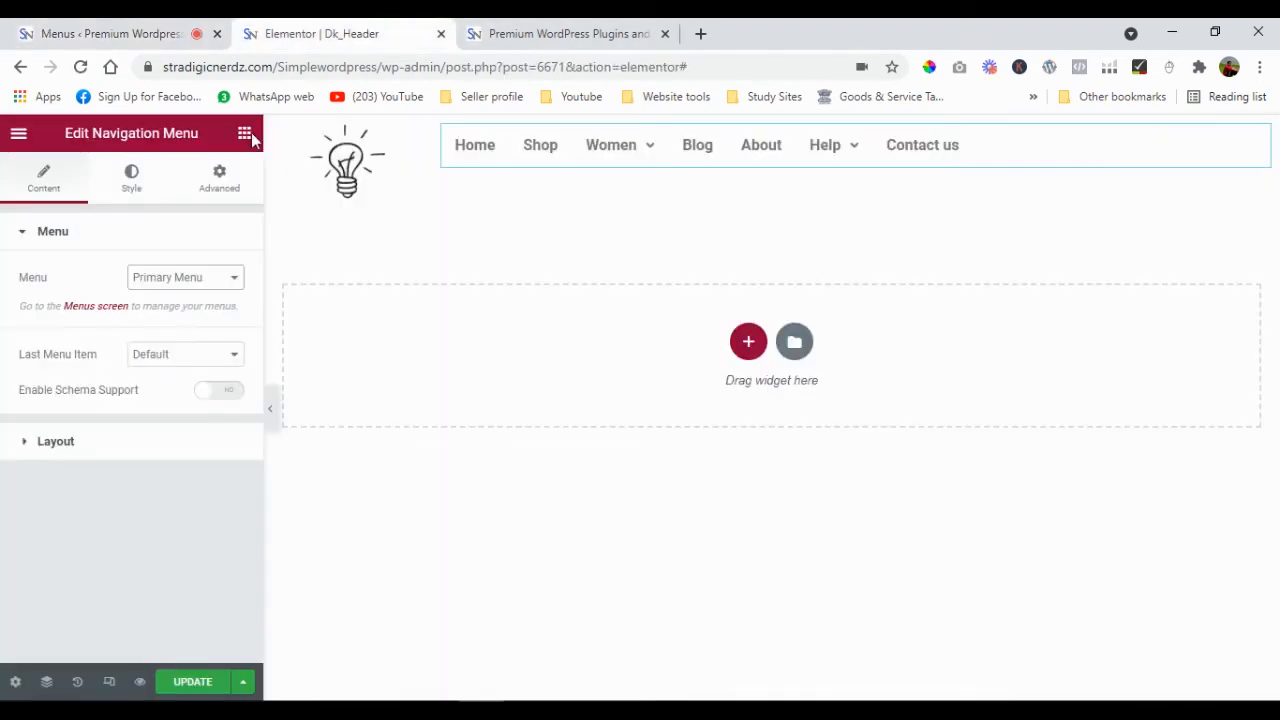
click(160, 30)
scroll(588, 342, down, 2)
scroll(671, 549, down, 4)
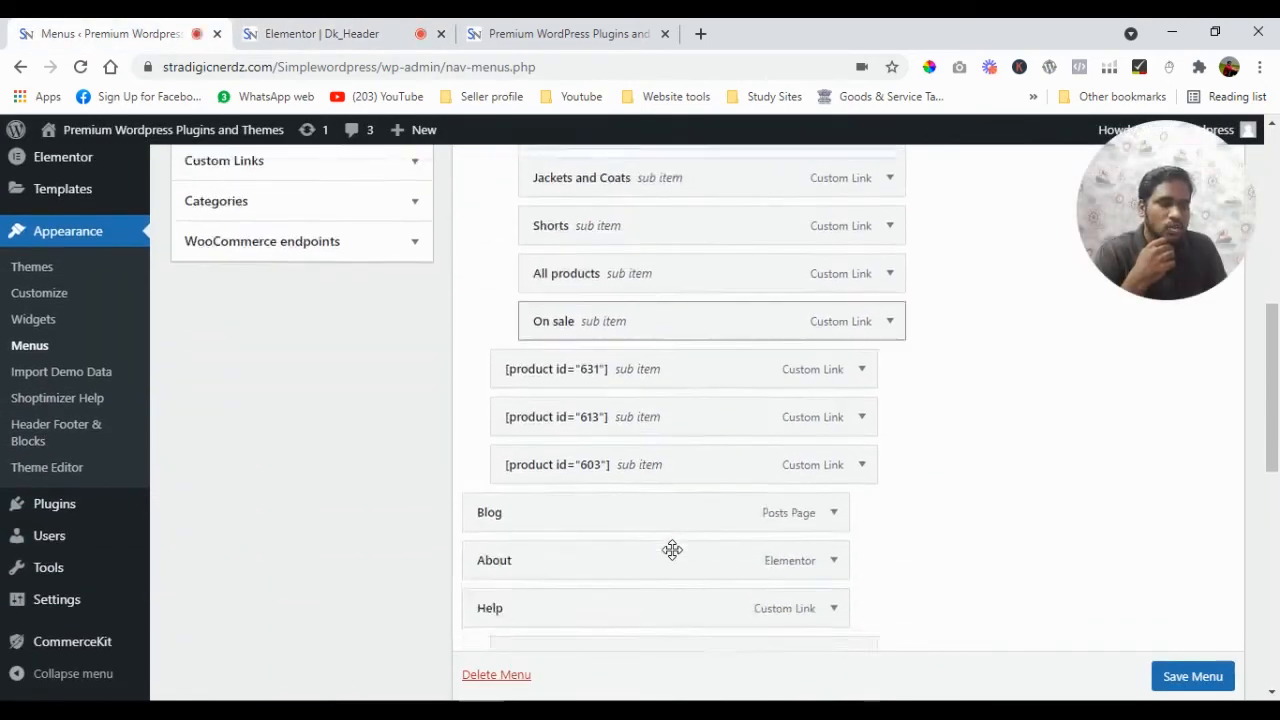
scroll(671, 549, up, 5)
scroll(672, 552, up, 2)
click(790, 340)
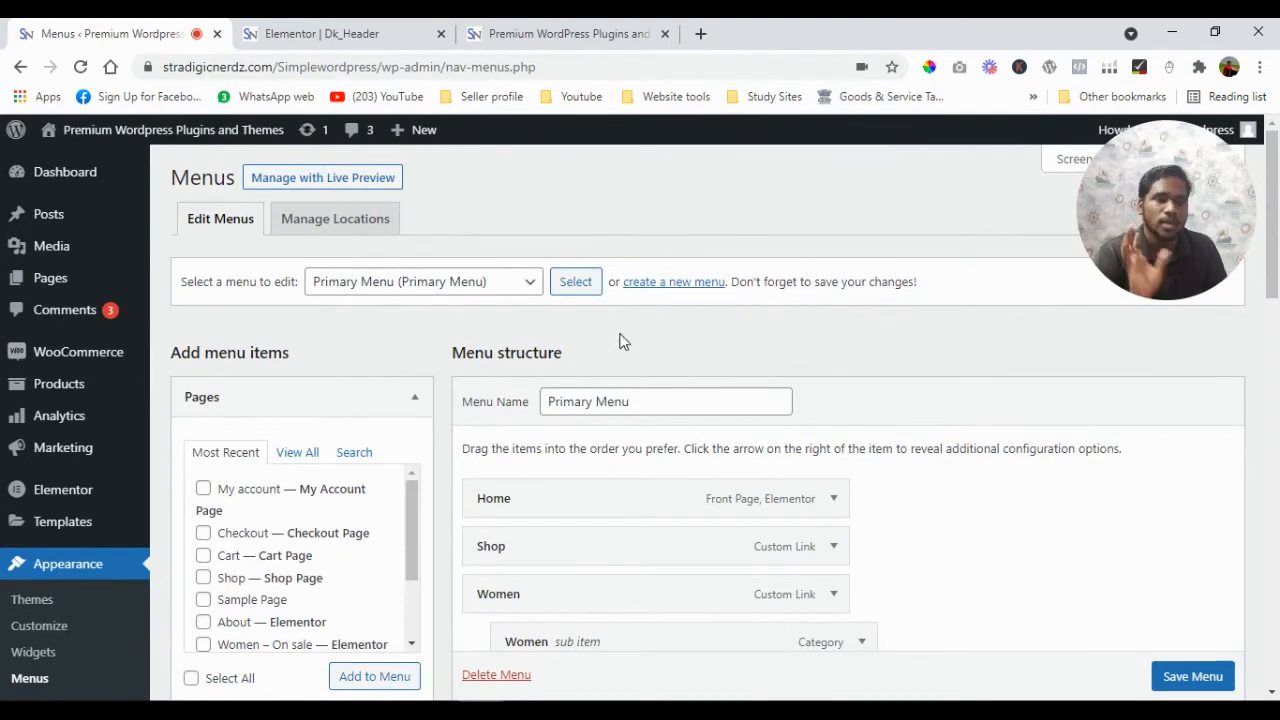
- Create a new menu named dk_menu without assigning it a display location
click(686, 283)
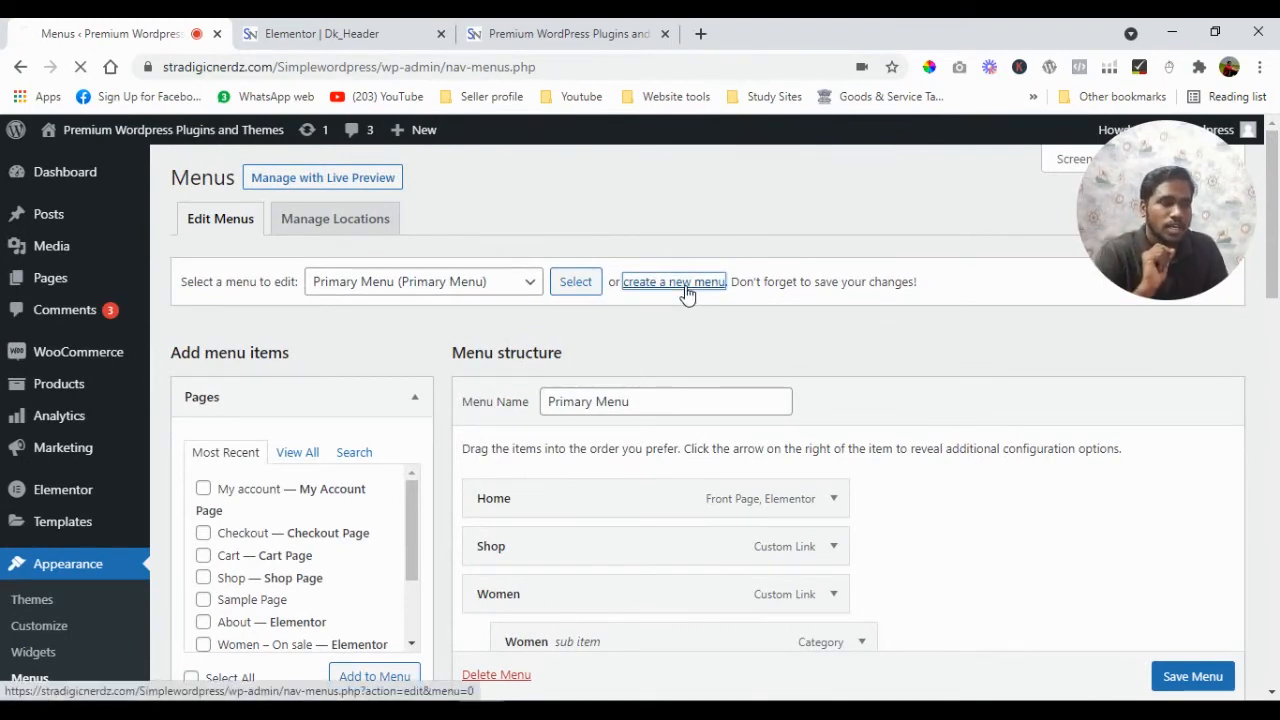
click(629, 399)
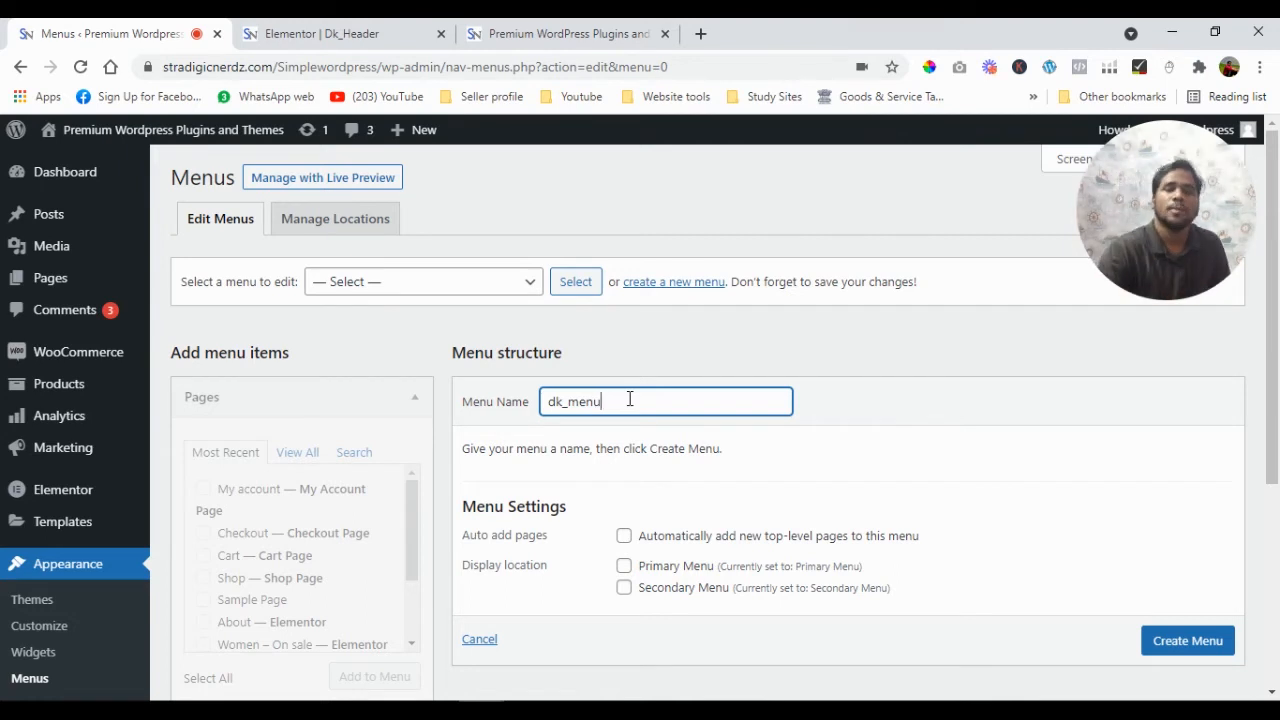
scroll(686, 405, down, 1)
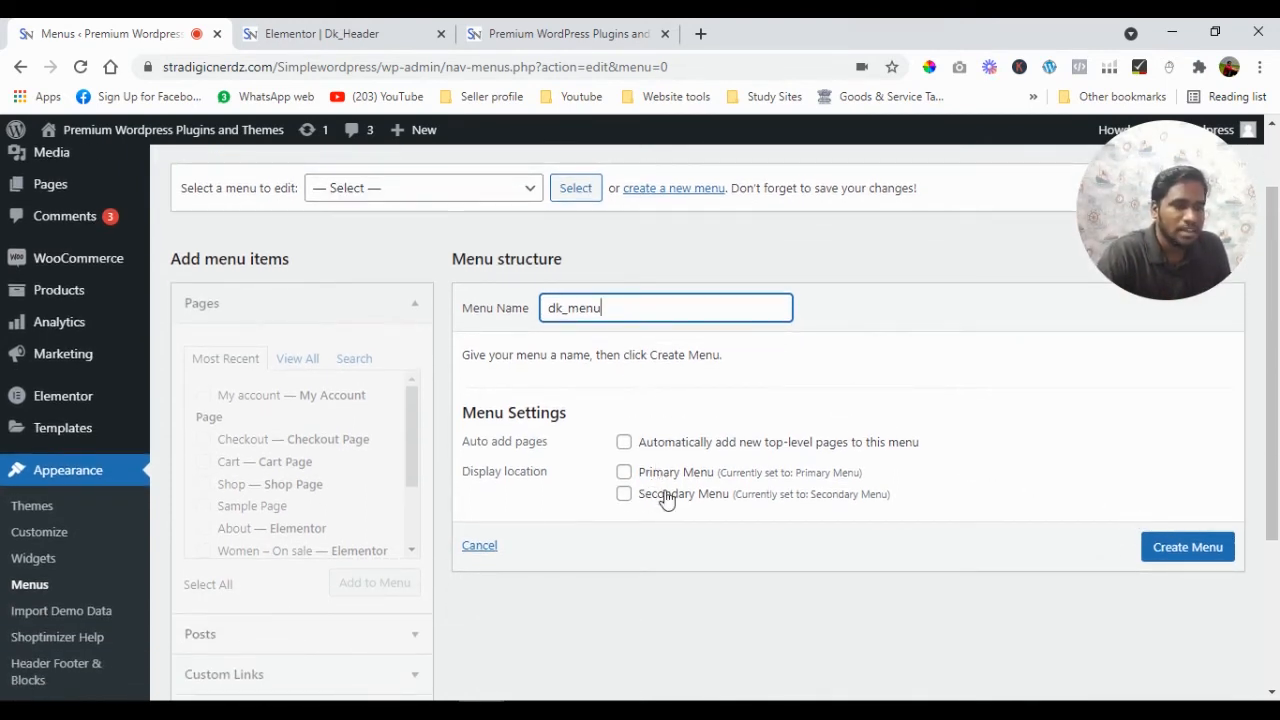
click(1197, 549)
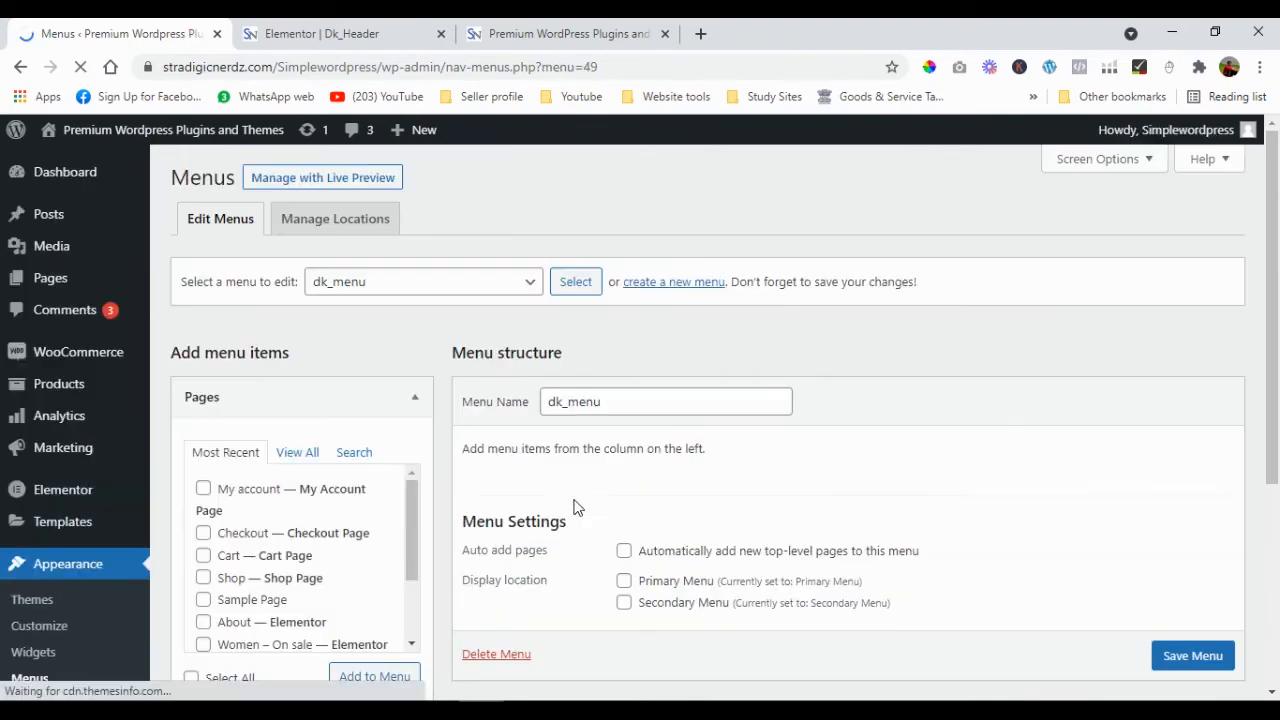
- Add the About, Women – On sale, Men – On sale, Customer Help and Contact us pages to dk_menu and save it
scroll(378, 481, down, 1)
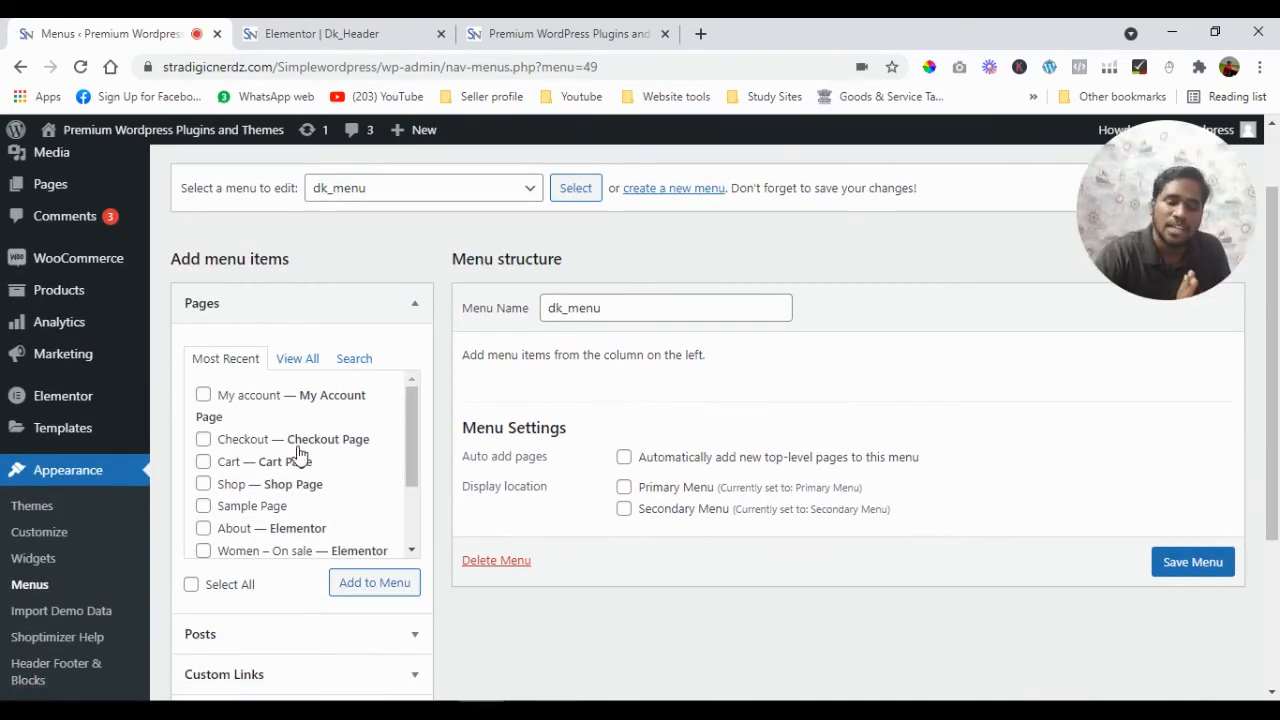
scroll(297, 453, down, 2)
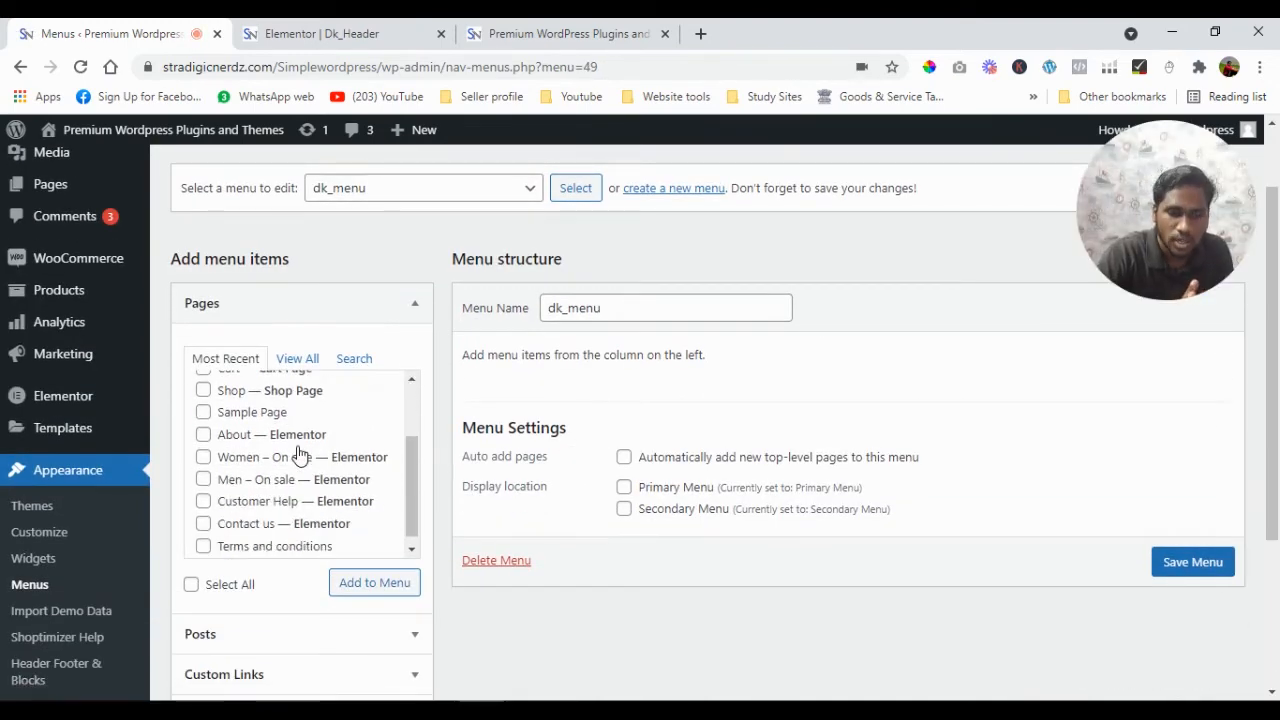
click(204, 425)
click(203, 447)
click(203, 469)
click(203, 491)
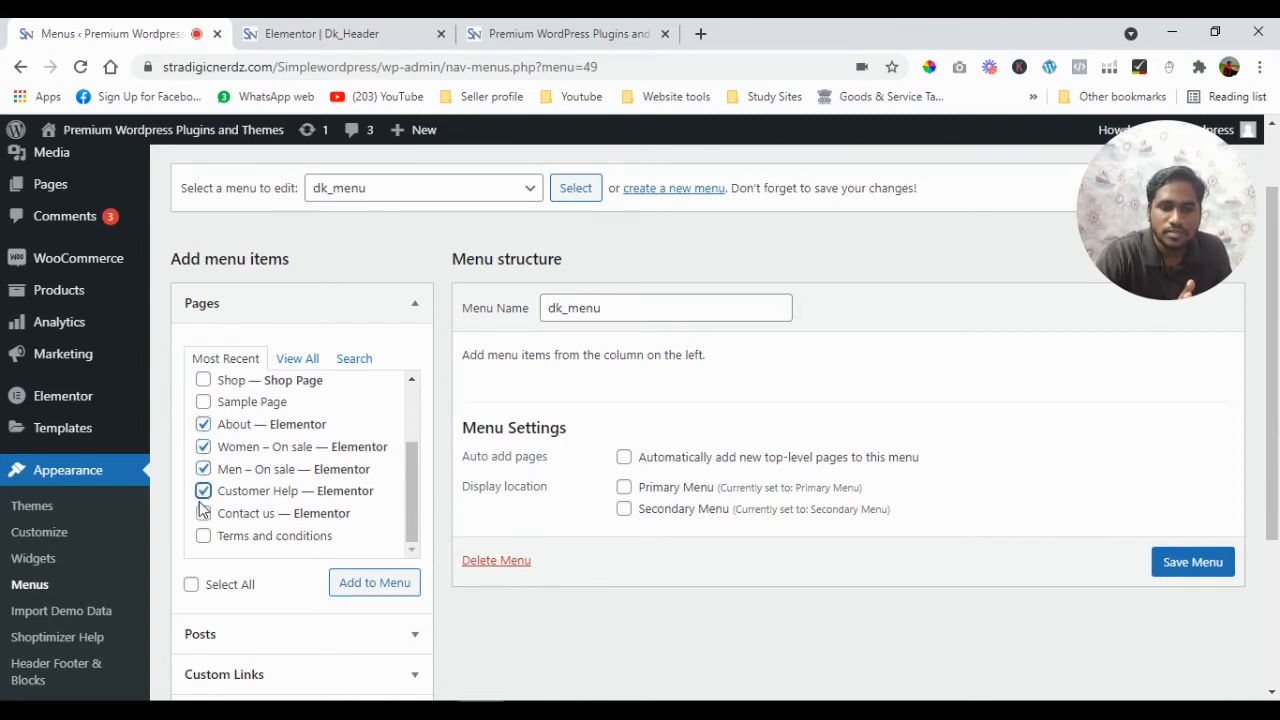
click(203, 513)
click(388, 582)
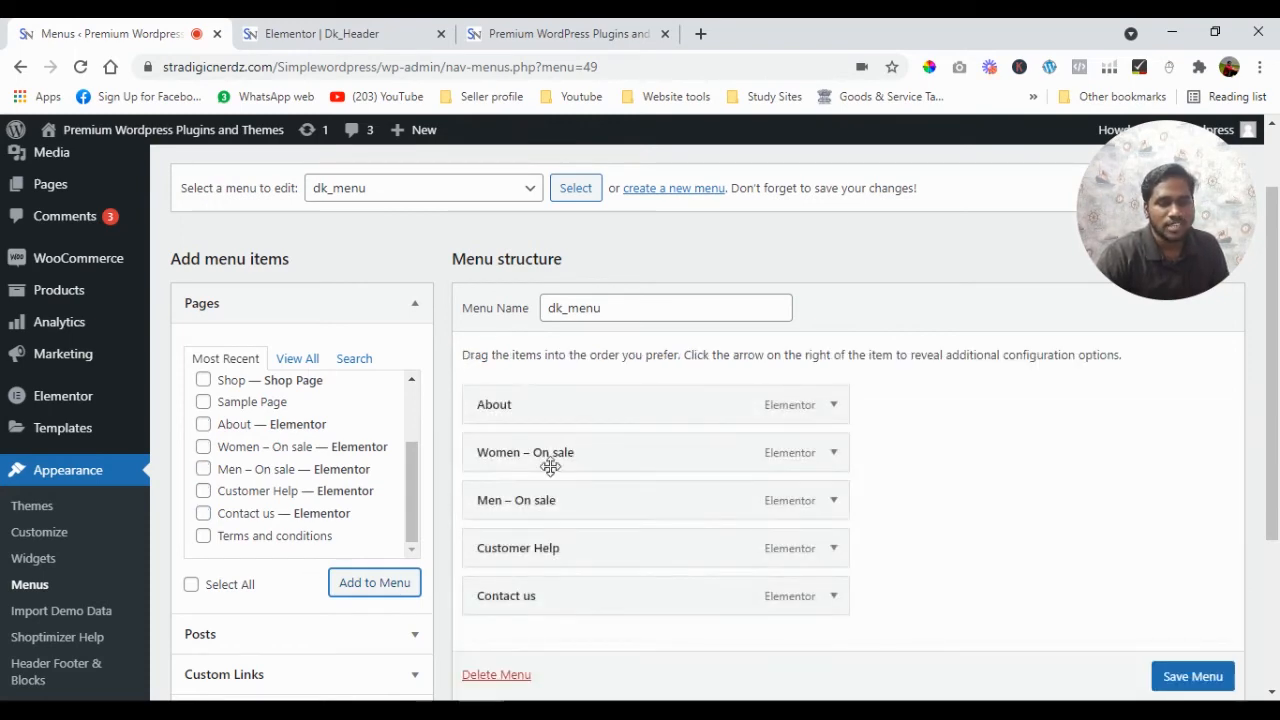
click(1188, 676)
scroll(983, 636, down, 1)
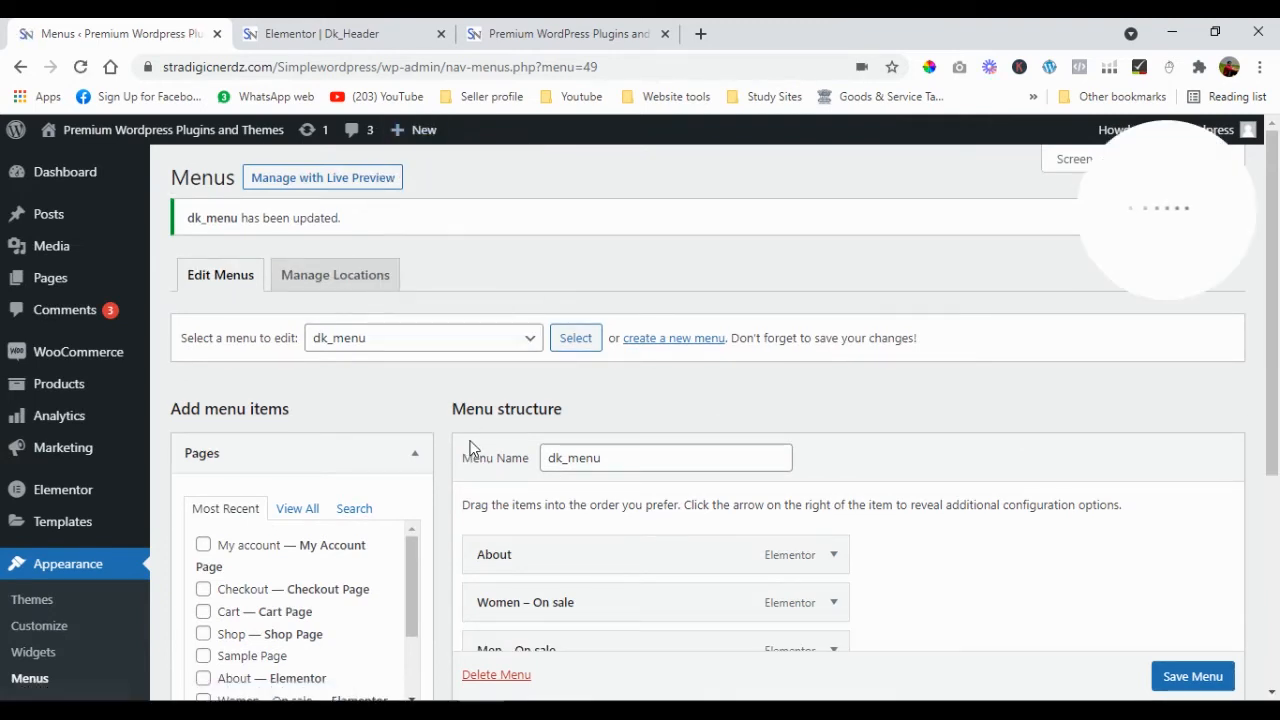
- Update the Dk_Header template in Elementor, reload the storefront home page to check it, and return to the editor
click(285, 26)
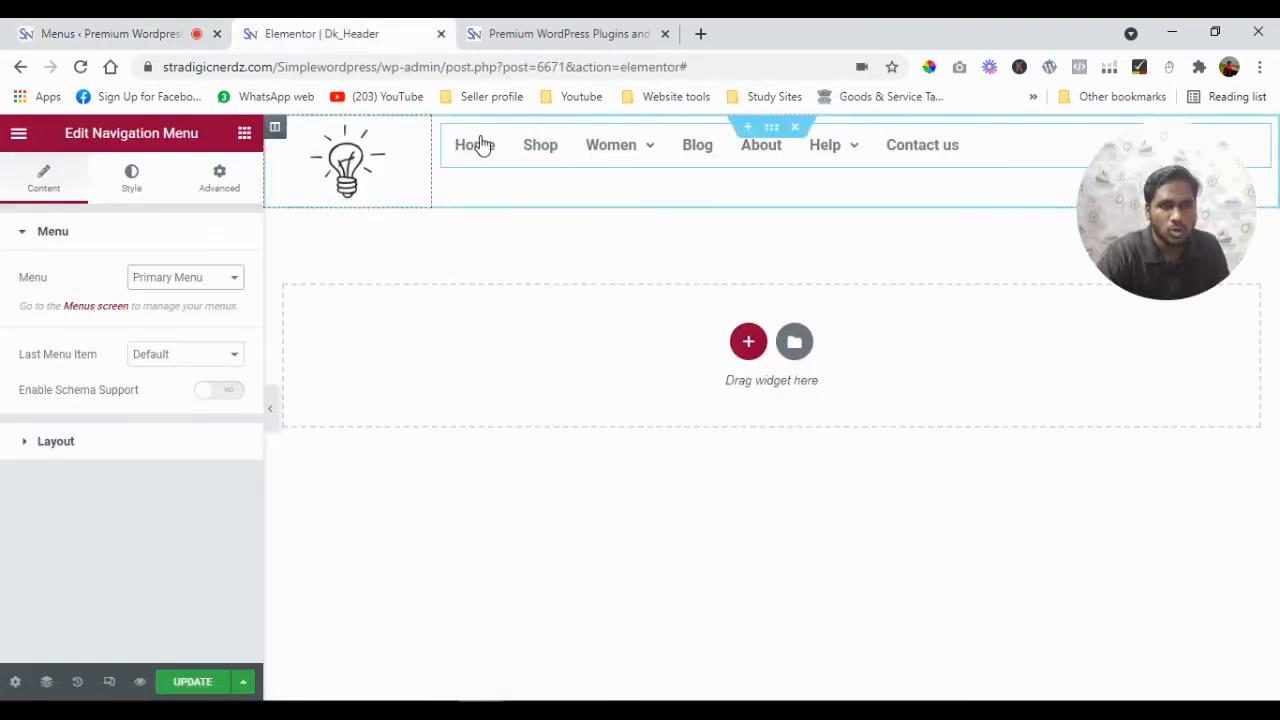
click(188, 686)
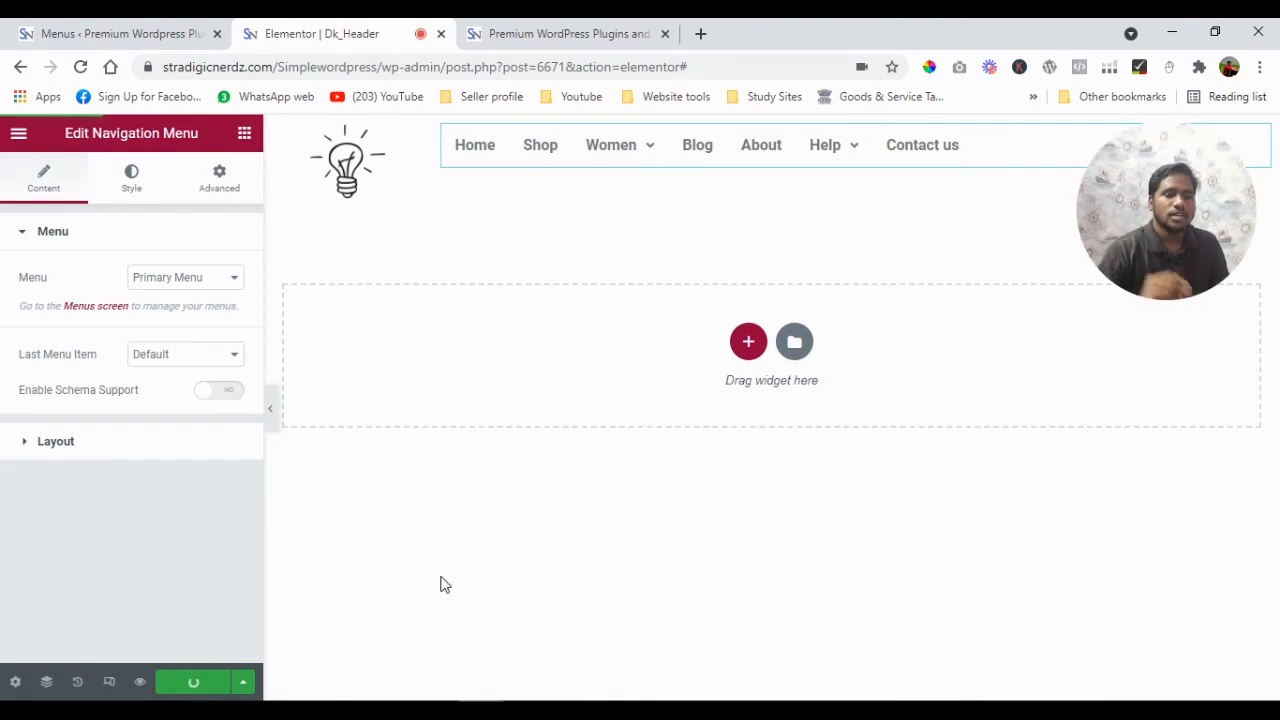
click(535, 35)
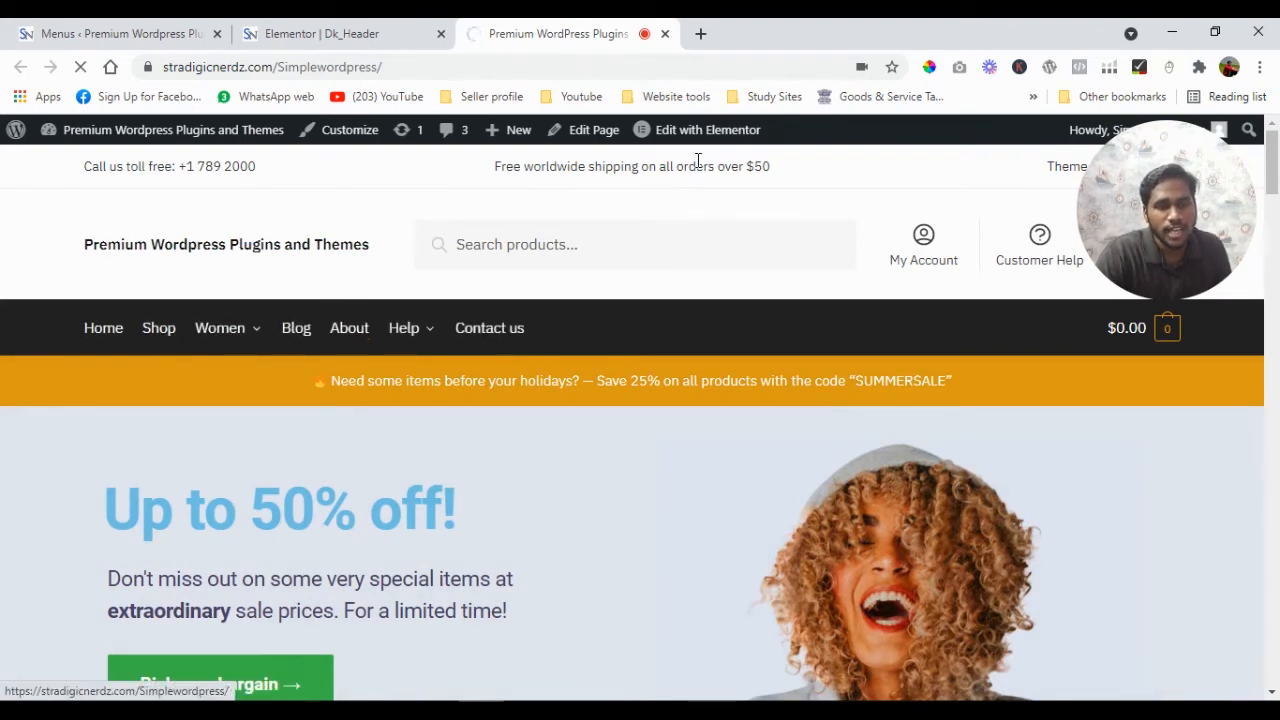
click(290, 26)
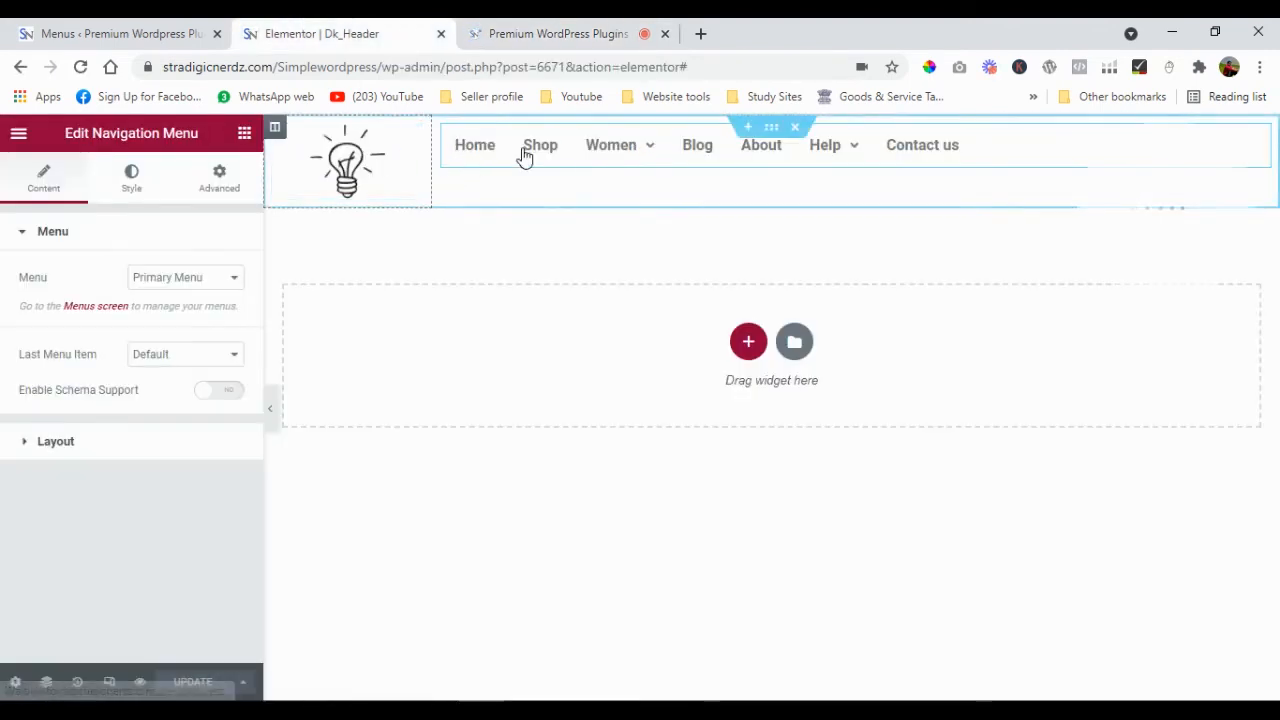
- Compare the header navigation on the storefront home page with the dk_menu structure and the Dk_Header template in the editor
click(390, 190)
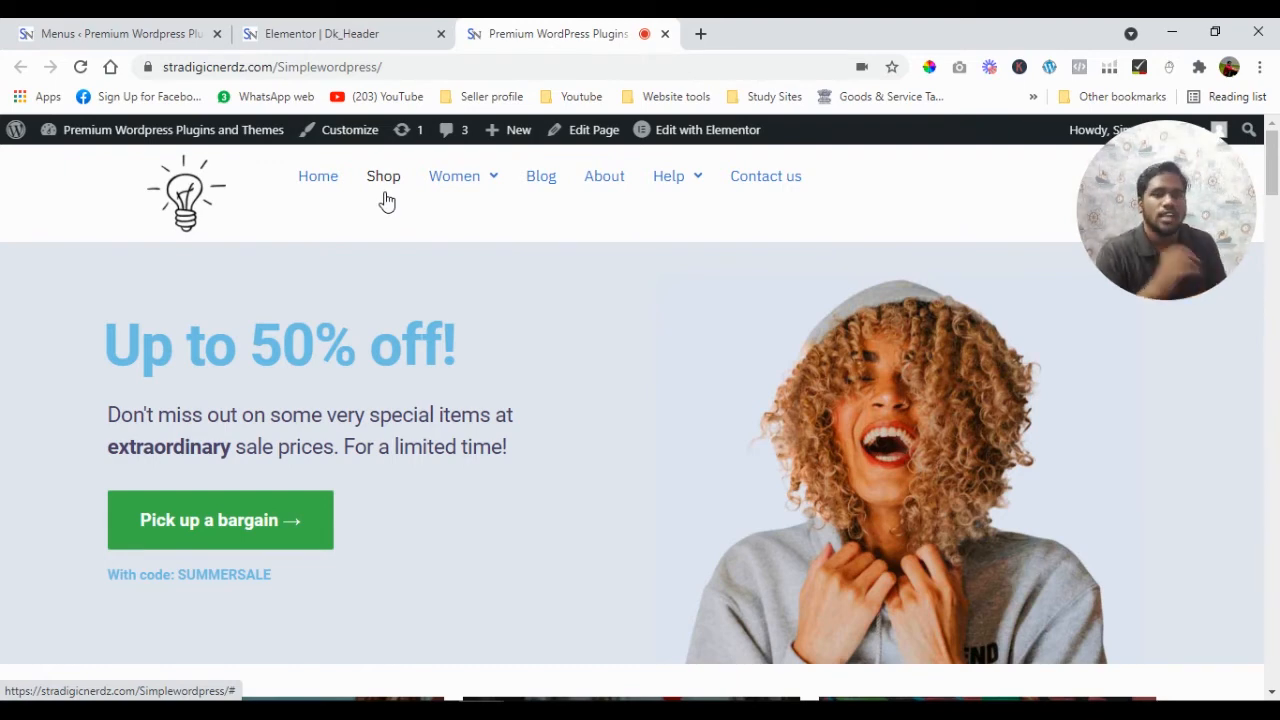
click(138, 27)
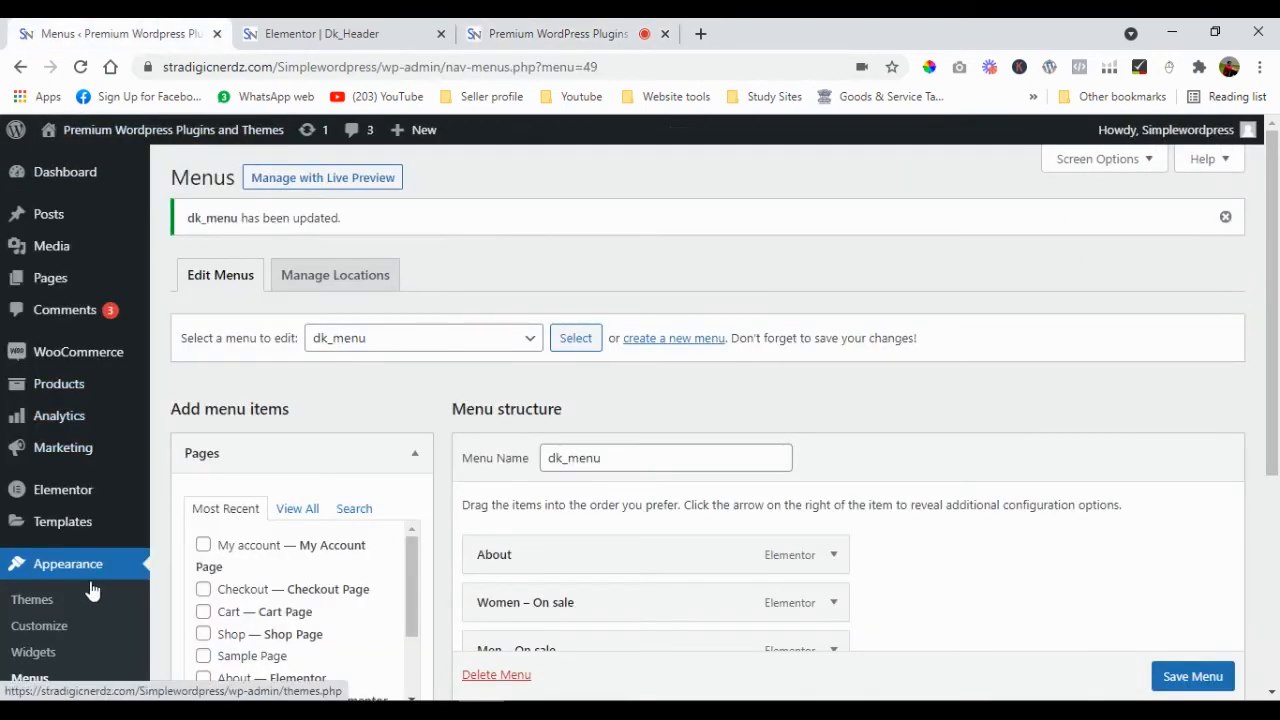
scroll(346, 380, down, 1)
click(306, 30)
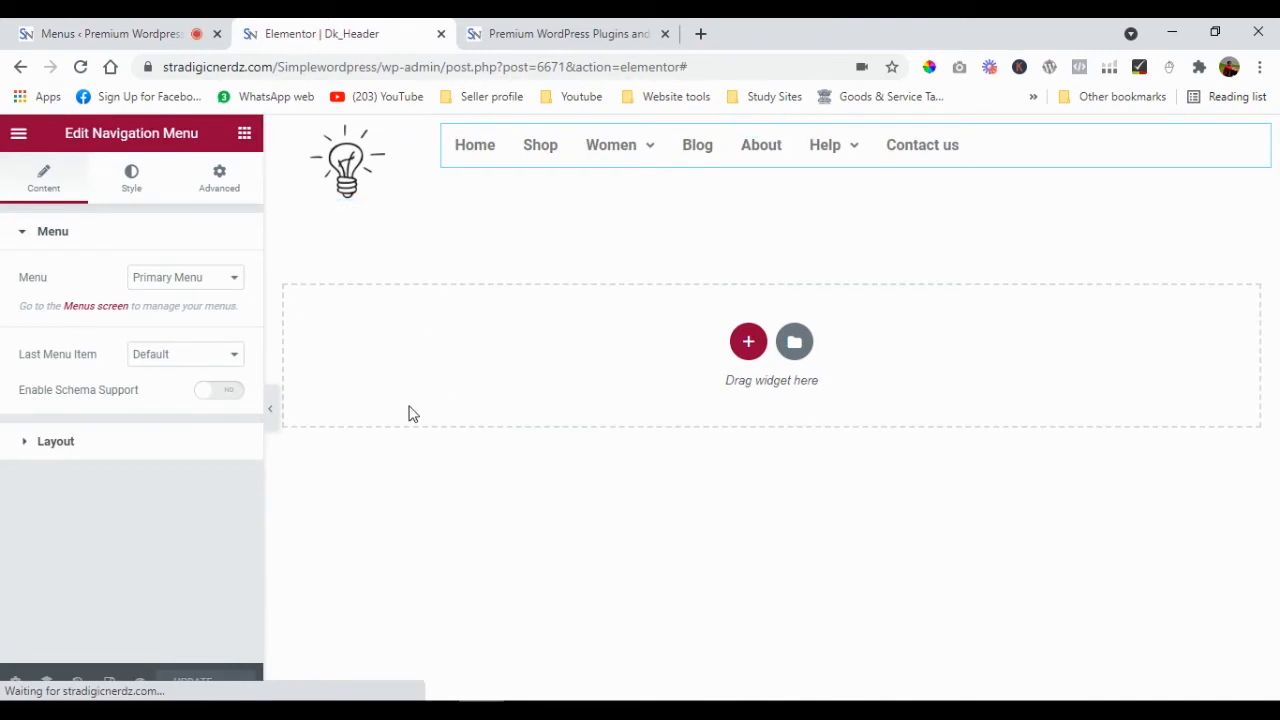
click(523, 28)
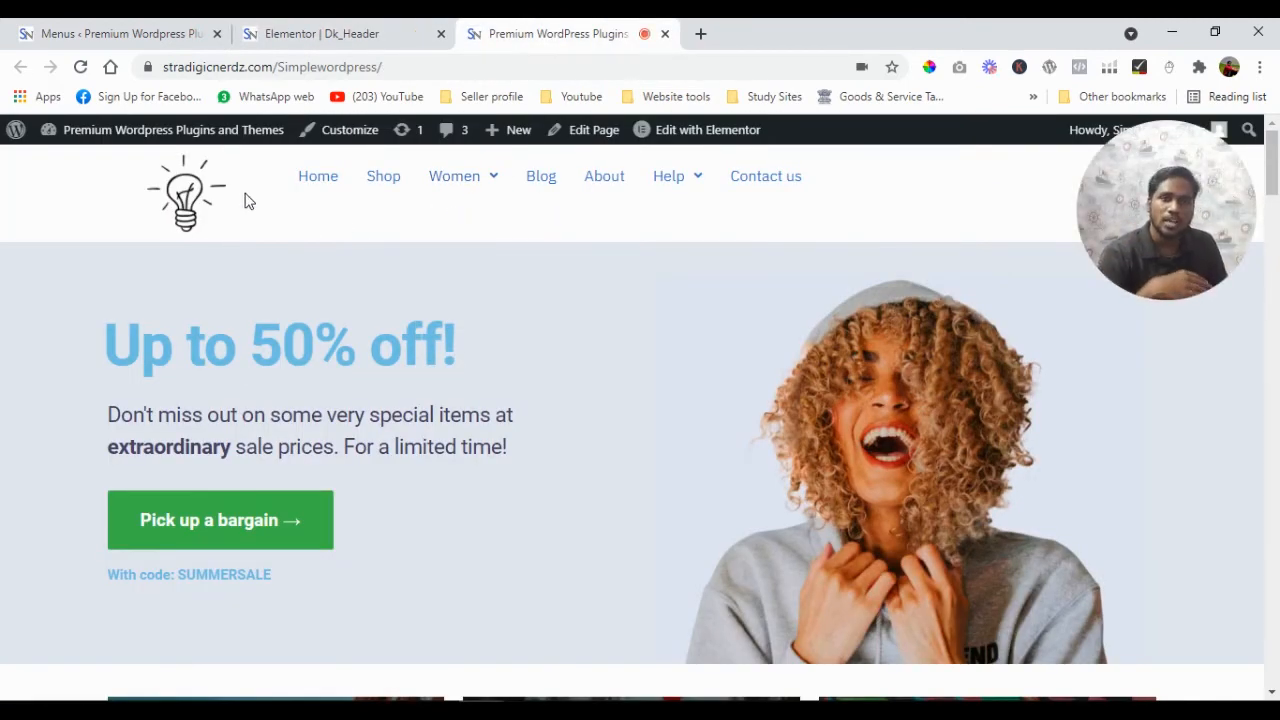
click(315, 33)
click(600, 41)
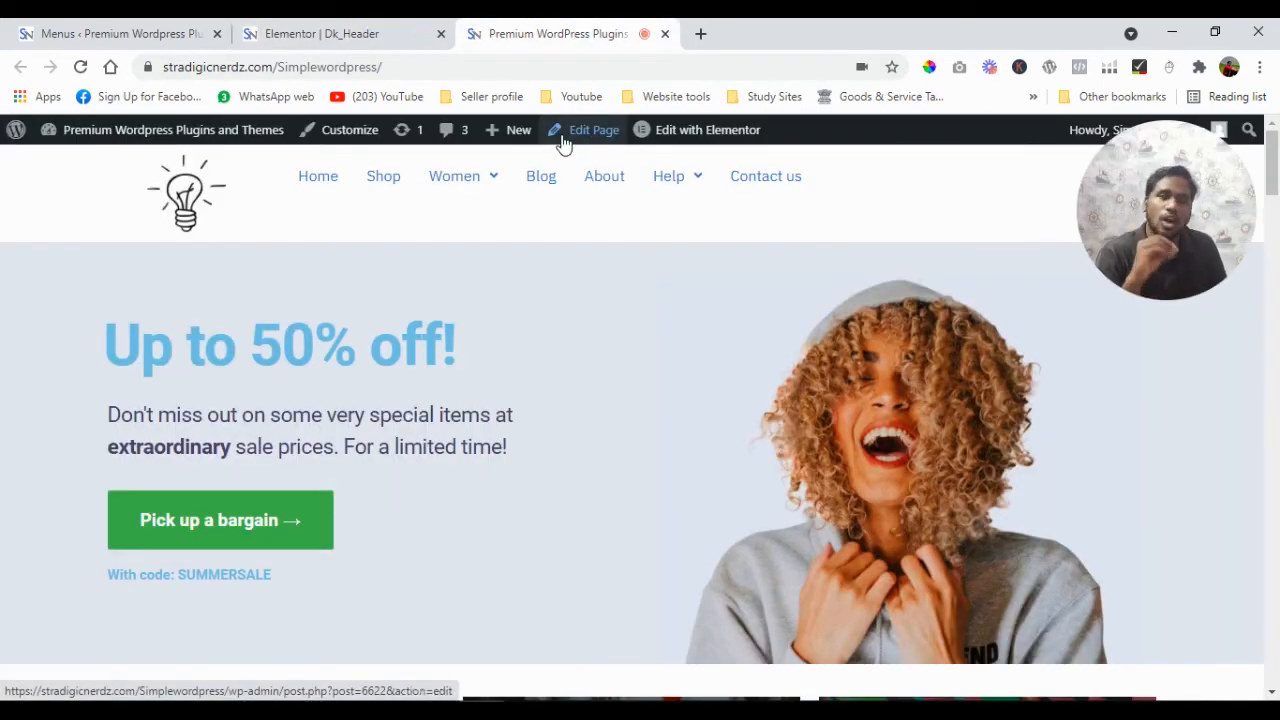
click(307, 30)
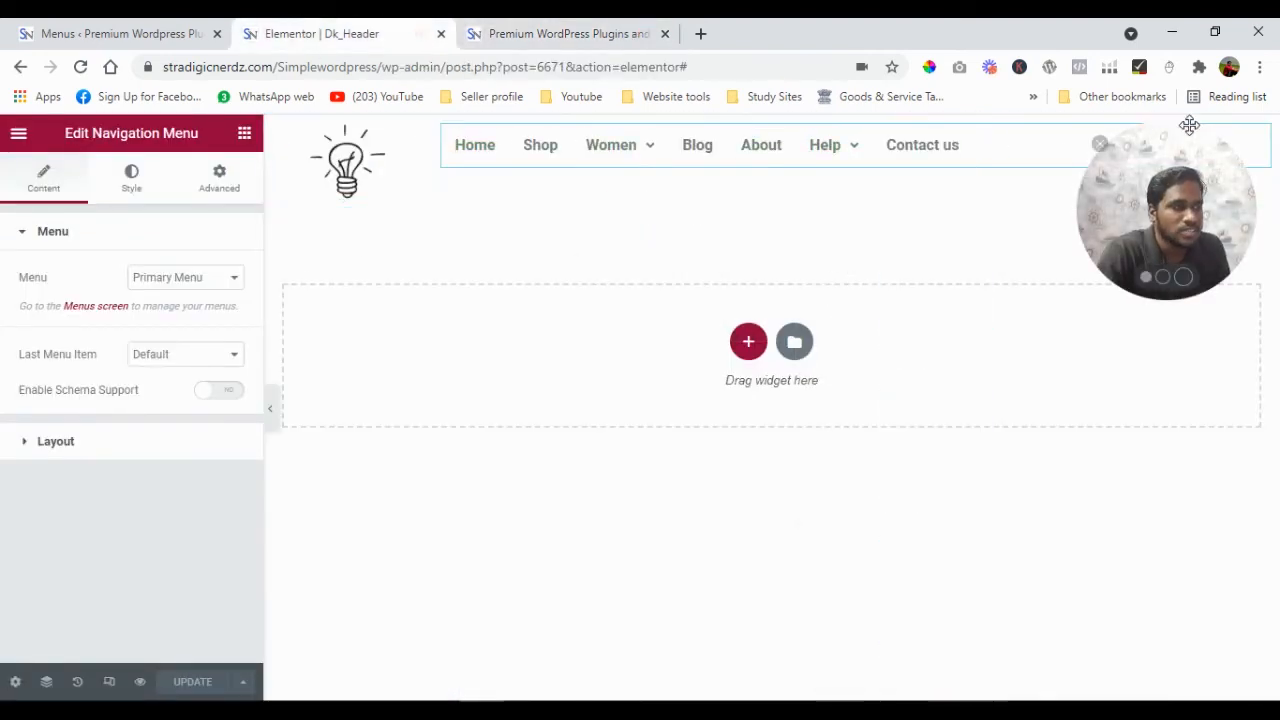
- Reload the Dk_Header editor and check the saved dk_menu items on the WordPress Menus screen
click(82, 70)
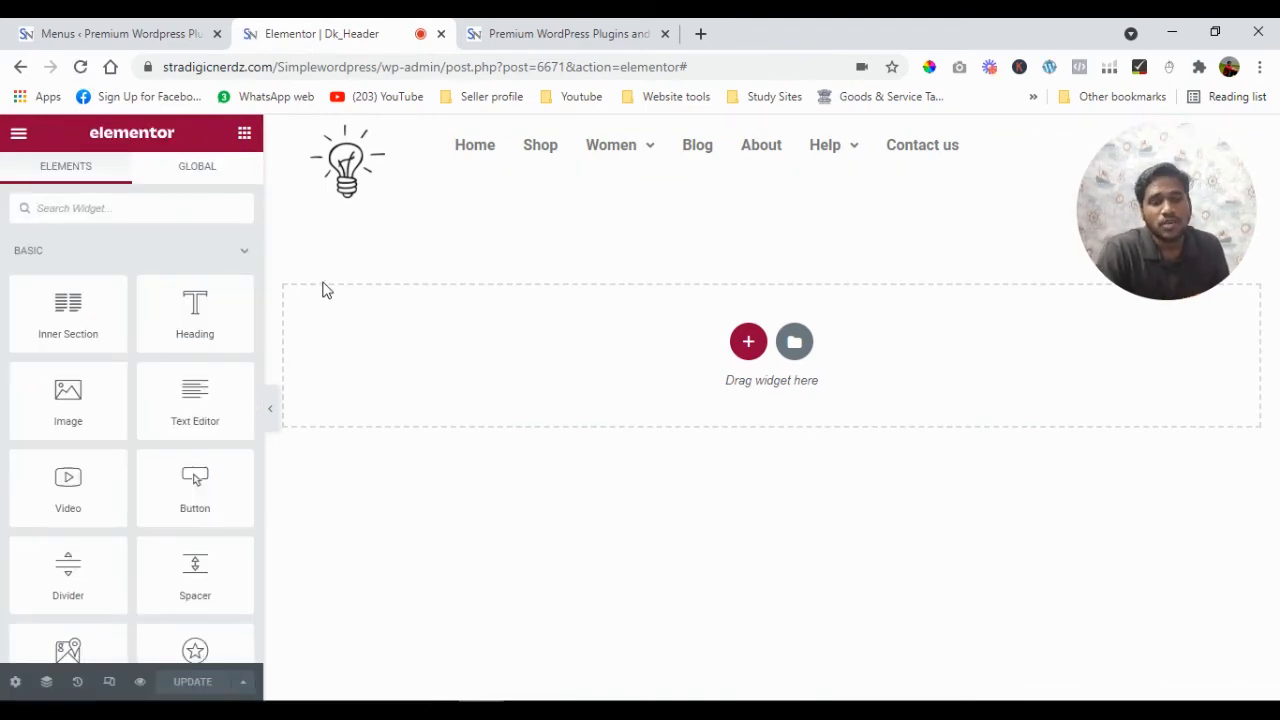
click(176, 33)
scroll(614, 477, down, 2)
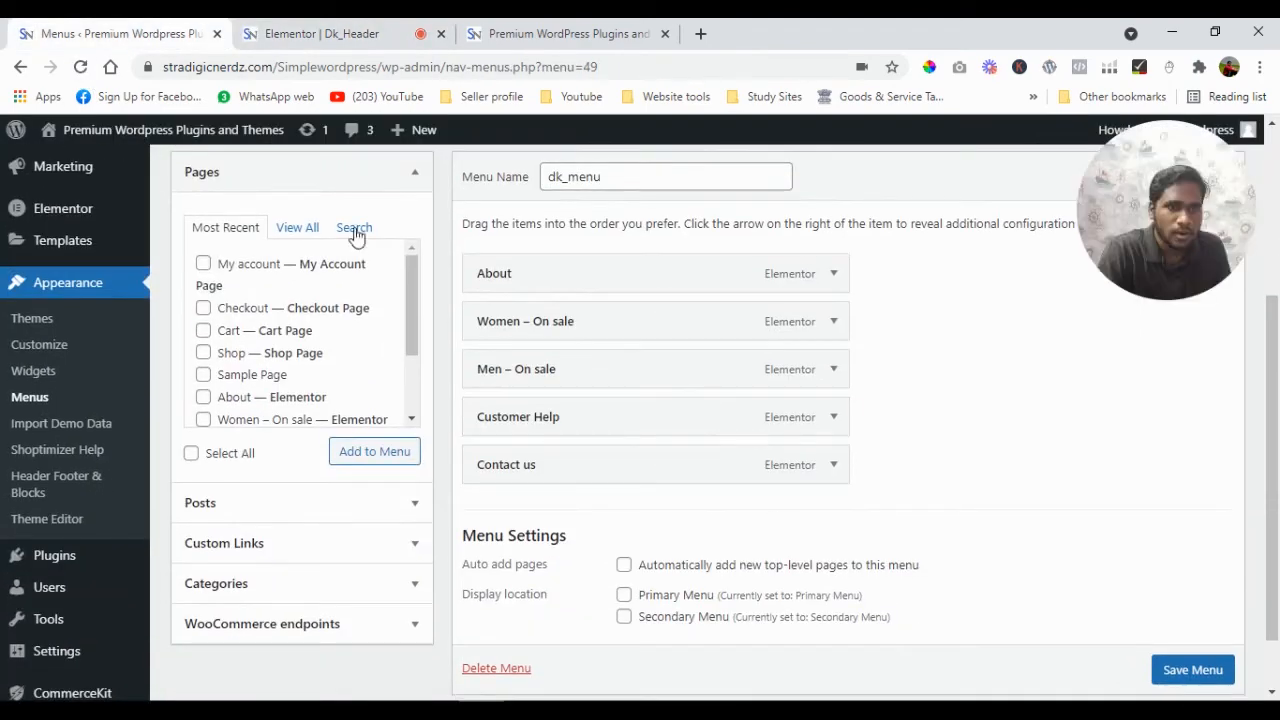
click(310, 33)
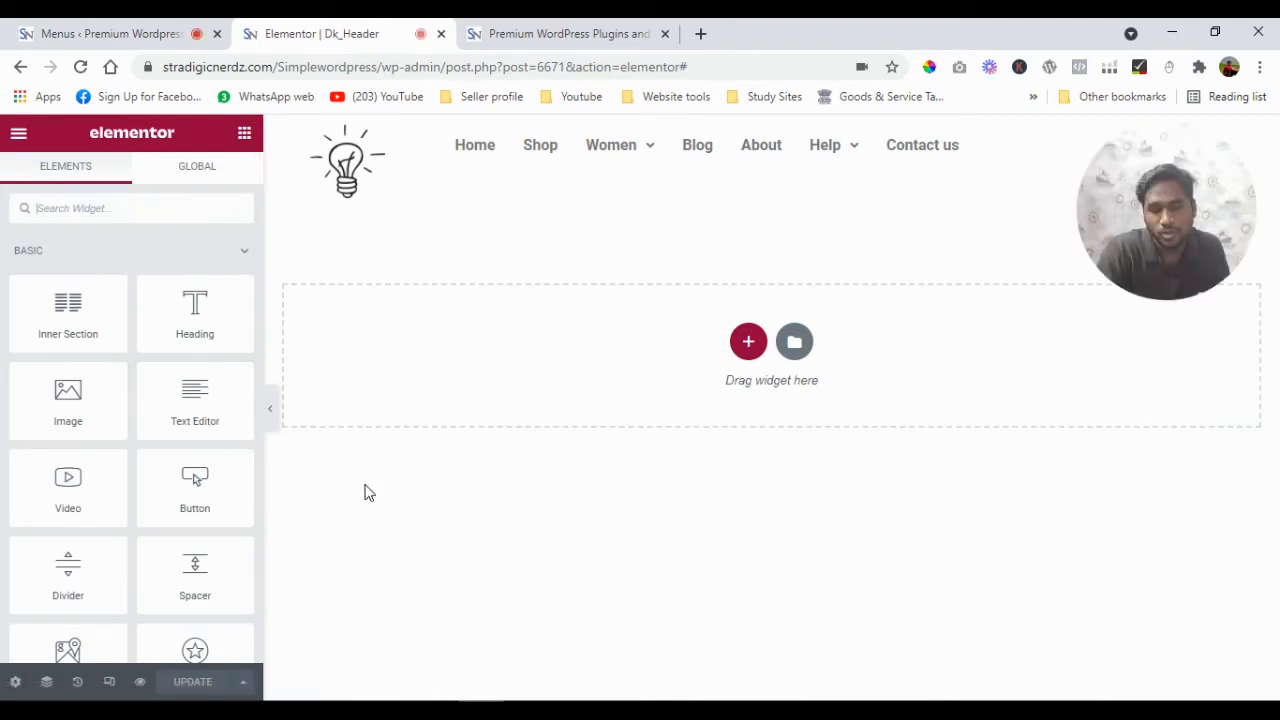
- Assign dk_menu to the header's Navigation Menu widget and set its layout alignment to Right
click(1040, 145)
click(190, 277)
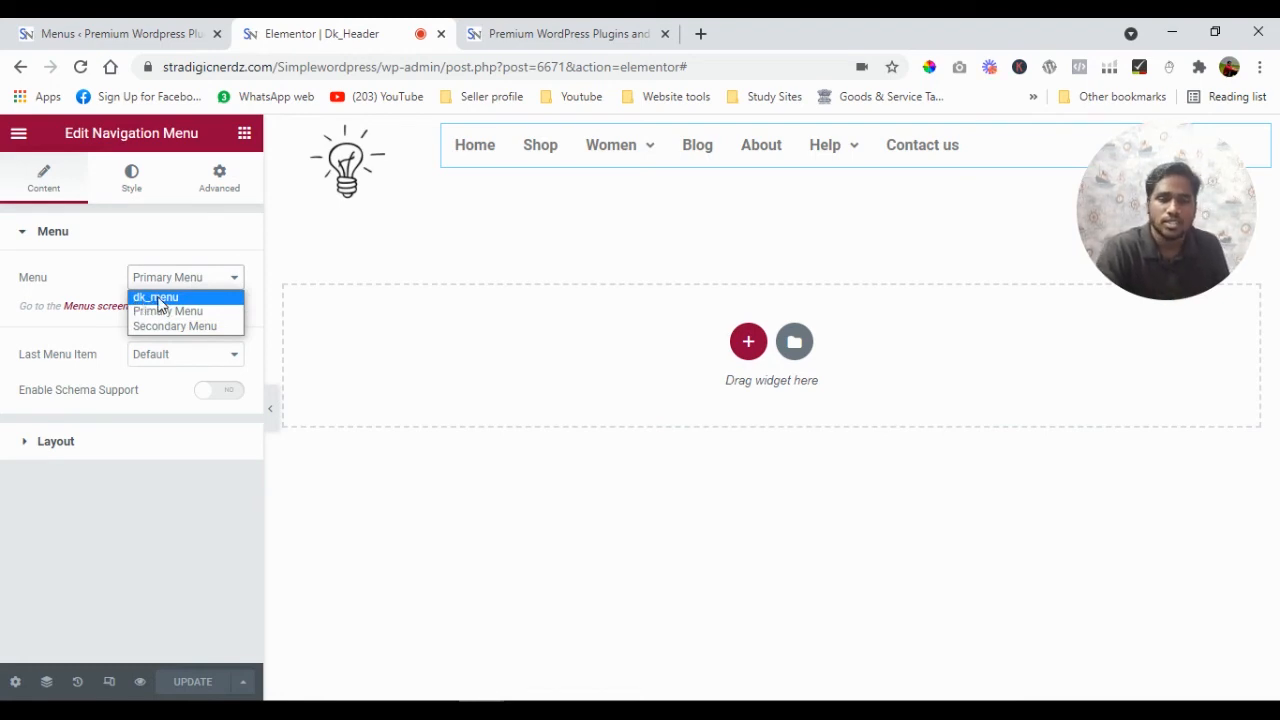
click(158, 300)
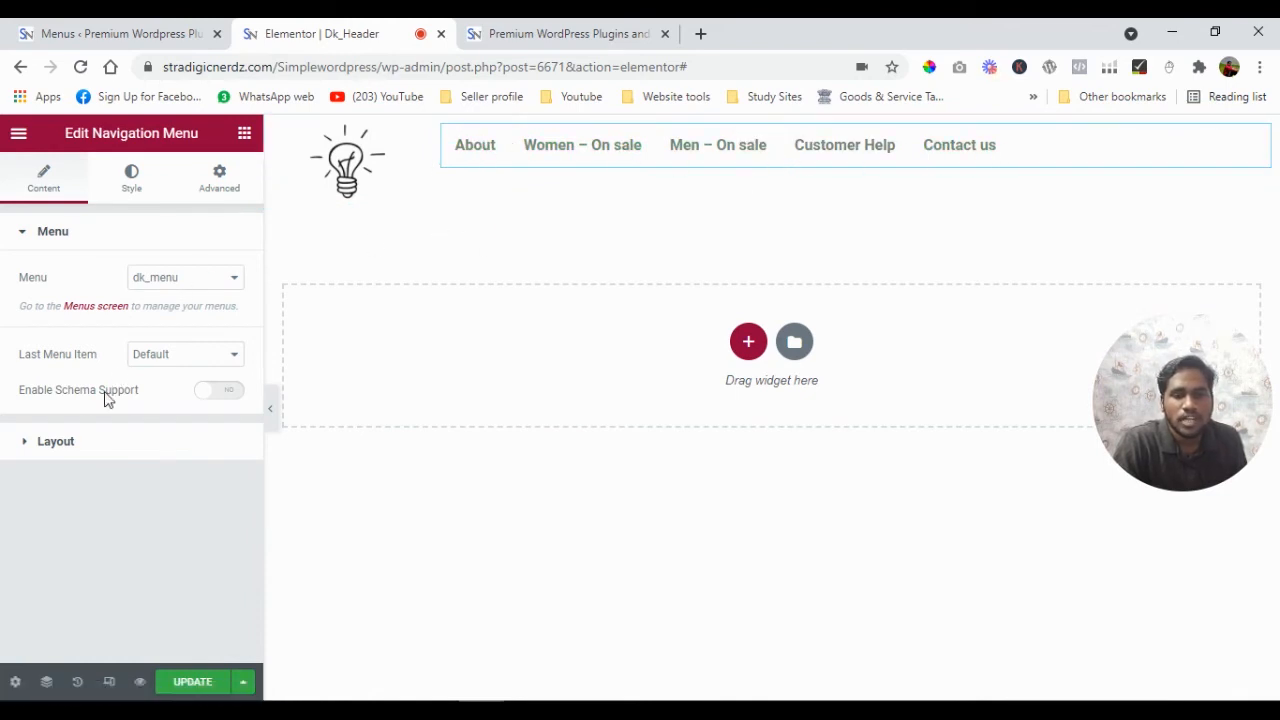
click(75, 443)
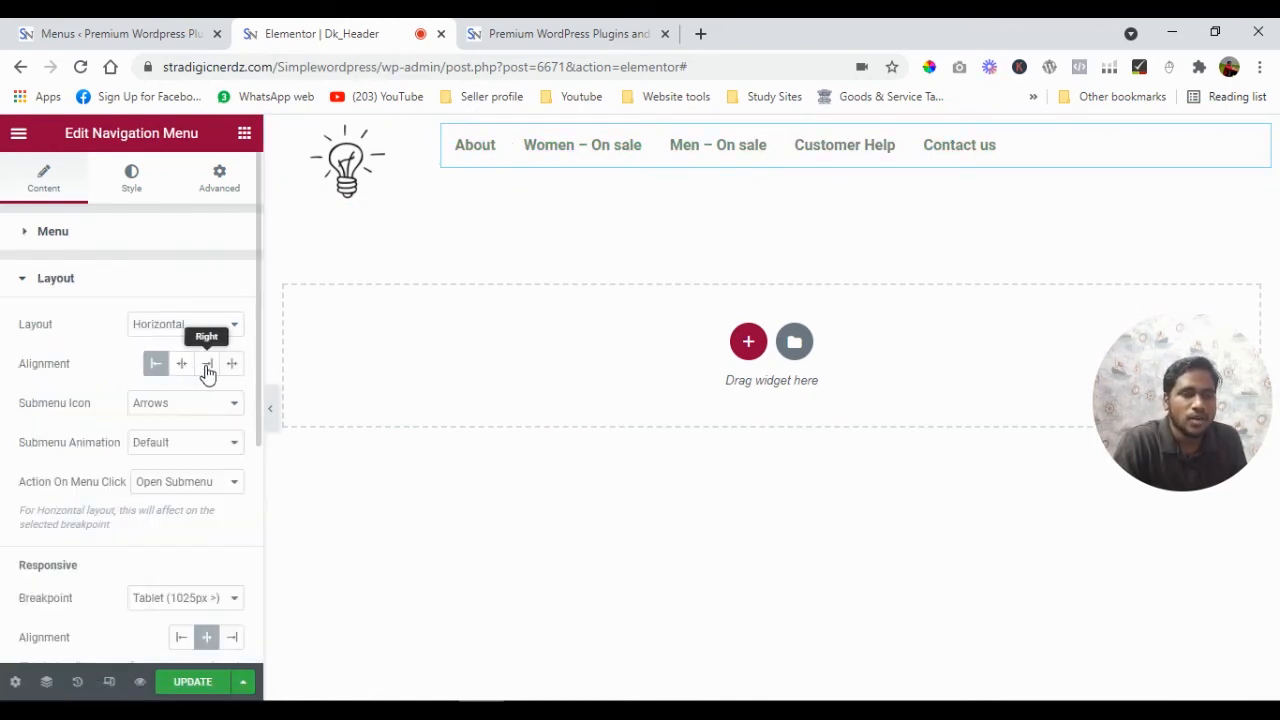
click(206, 366)
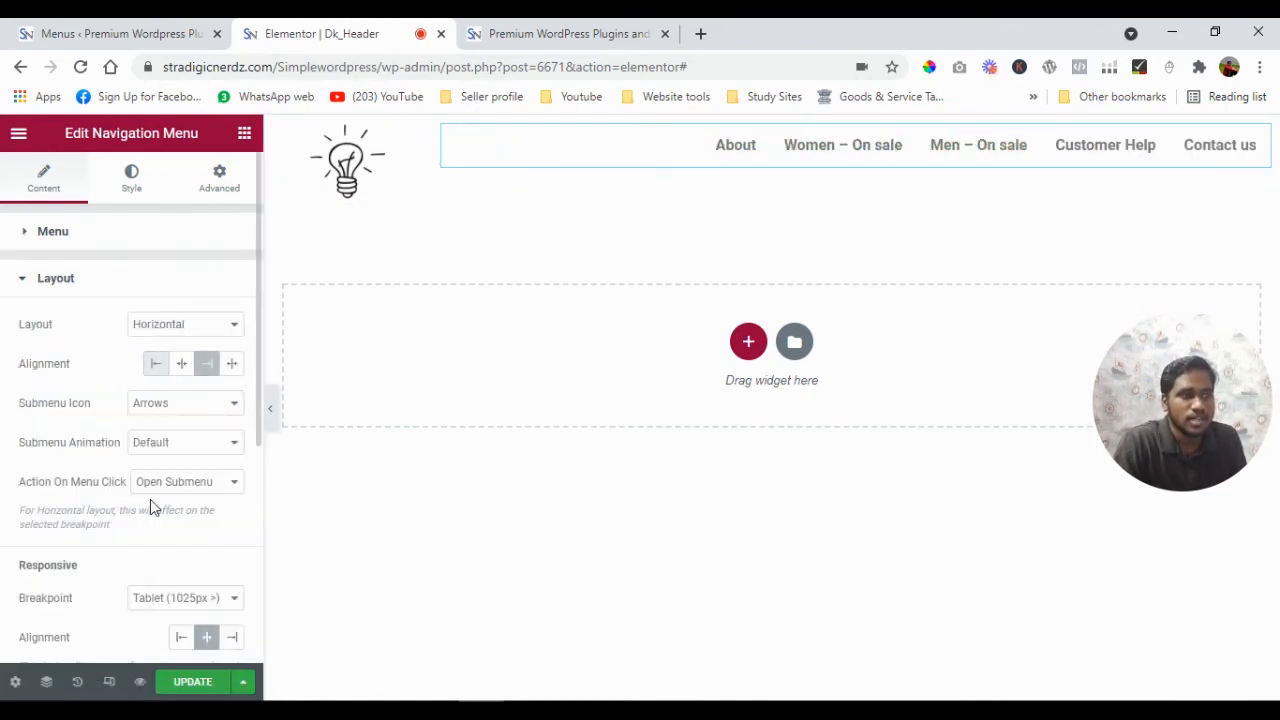
- Set the navigation menu's normal text color to red (#F41111)
click(131, 179)
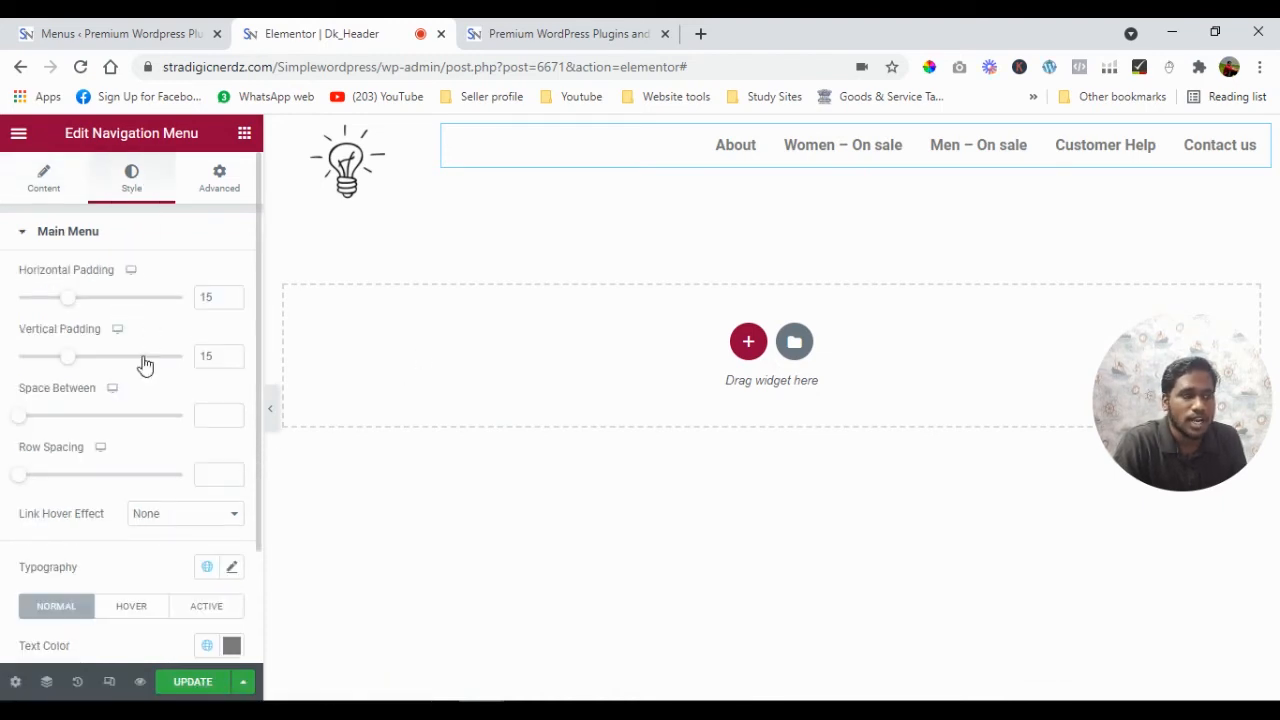
scroll(145, 365, down, 3)
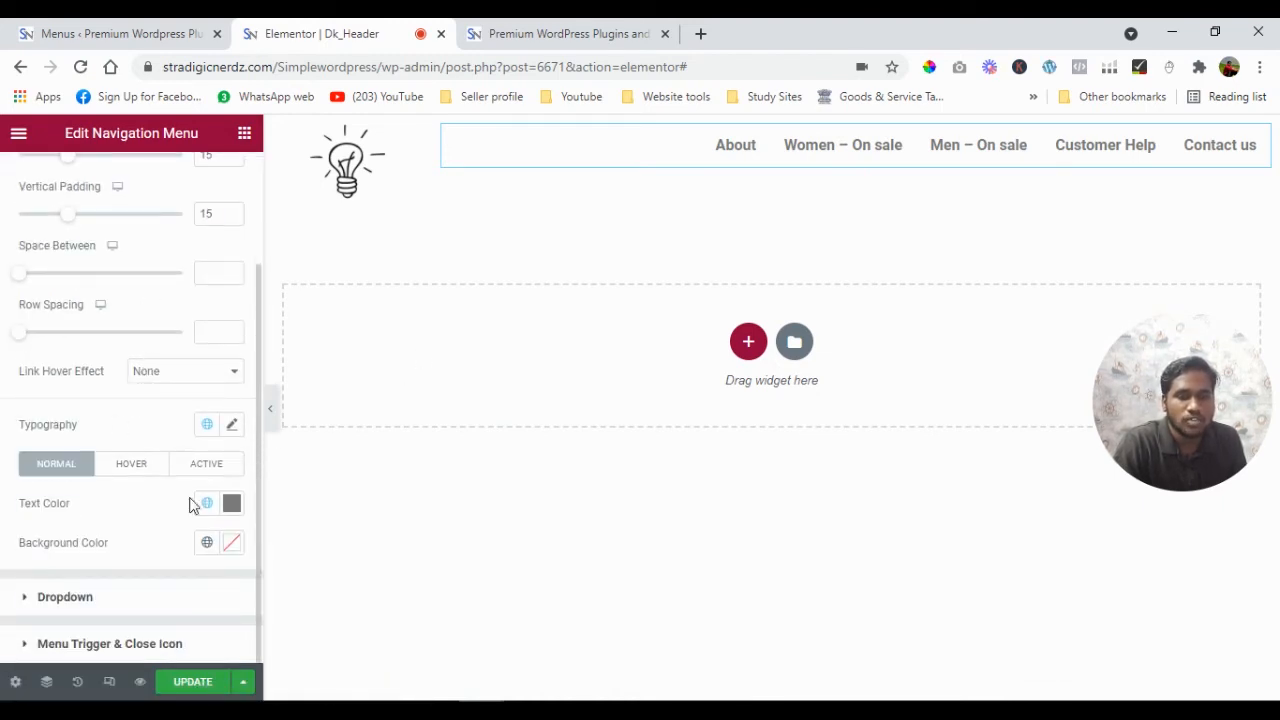
click(231, 506)
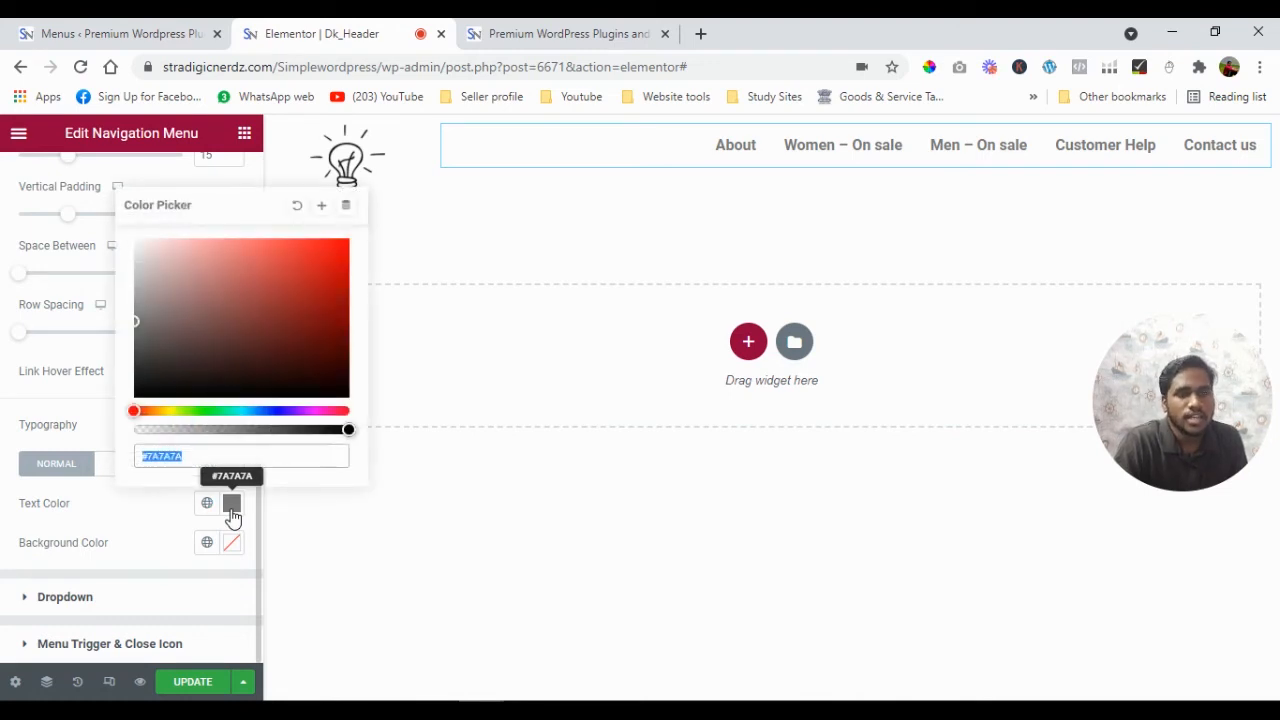
click(333, 245)
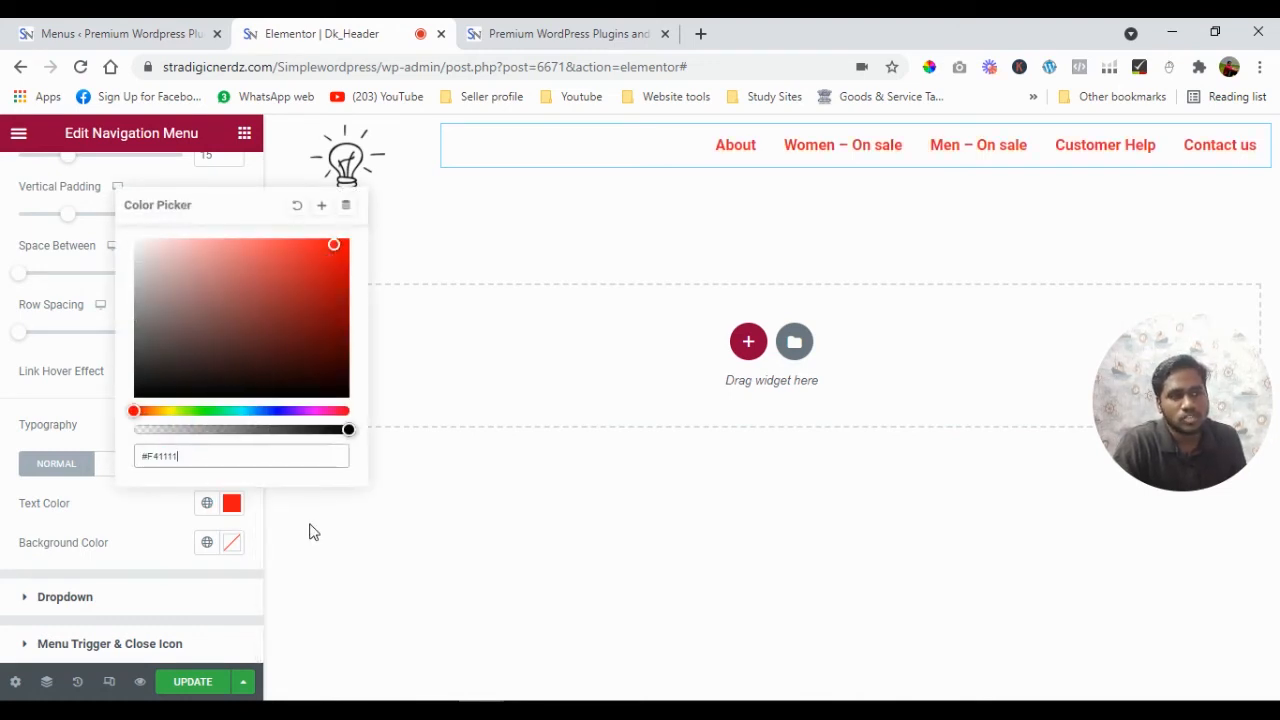
click(232, 507)
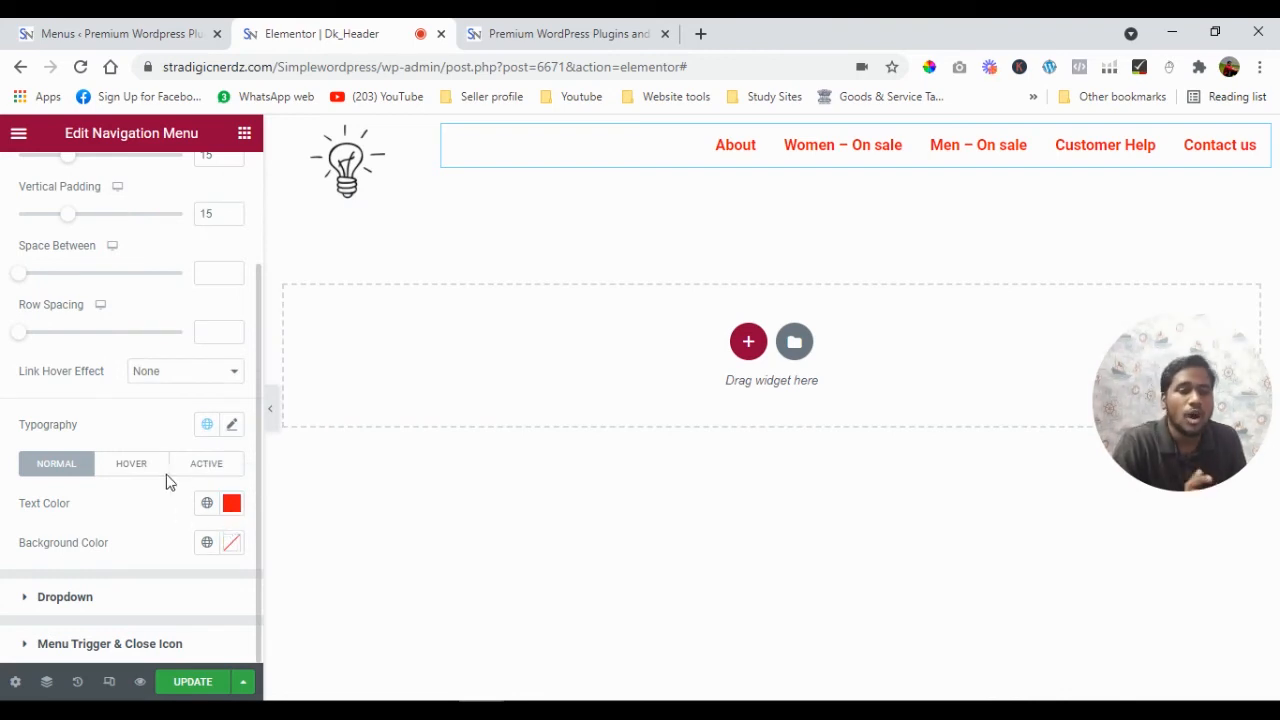
- Set the navigation menu's hover text color to green (#0DE02A) and test it on the menu items
scroll(155, 448, up, 3)
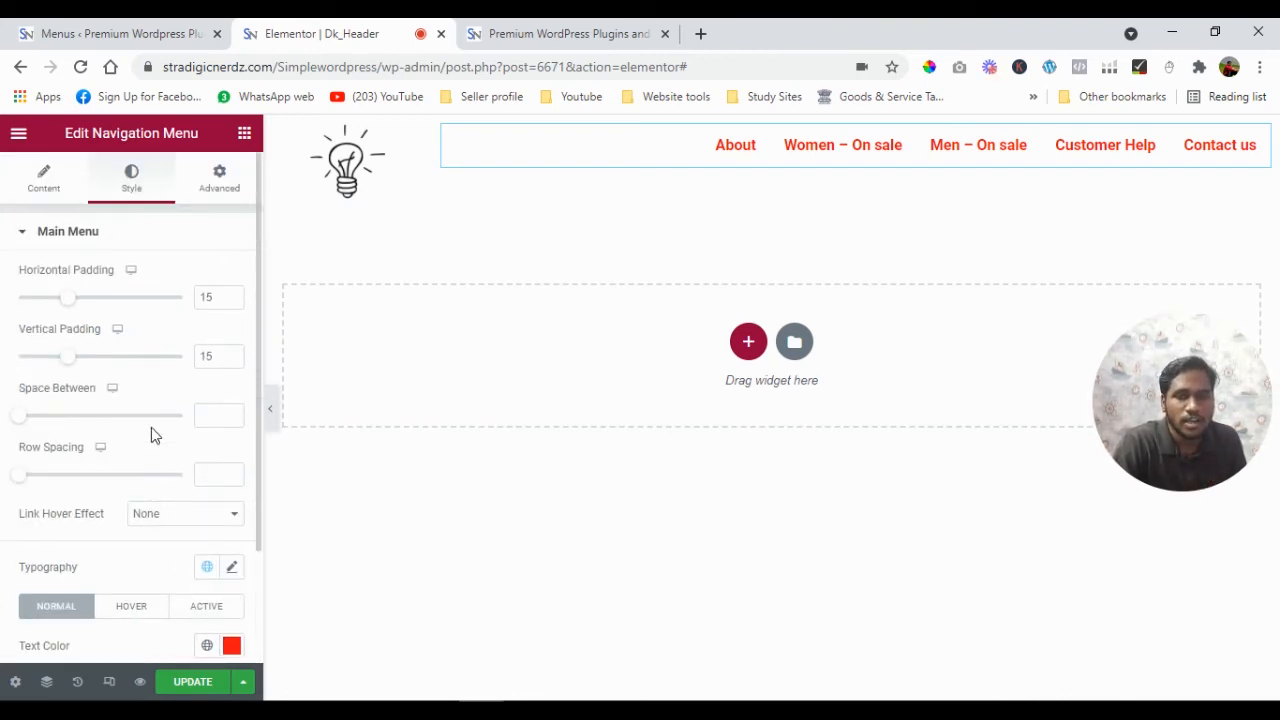
scroll(150, 425, down, 2)
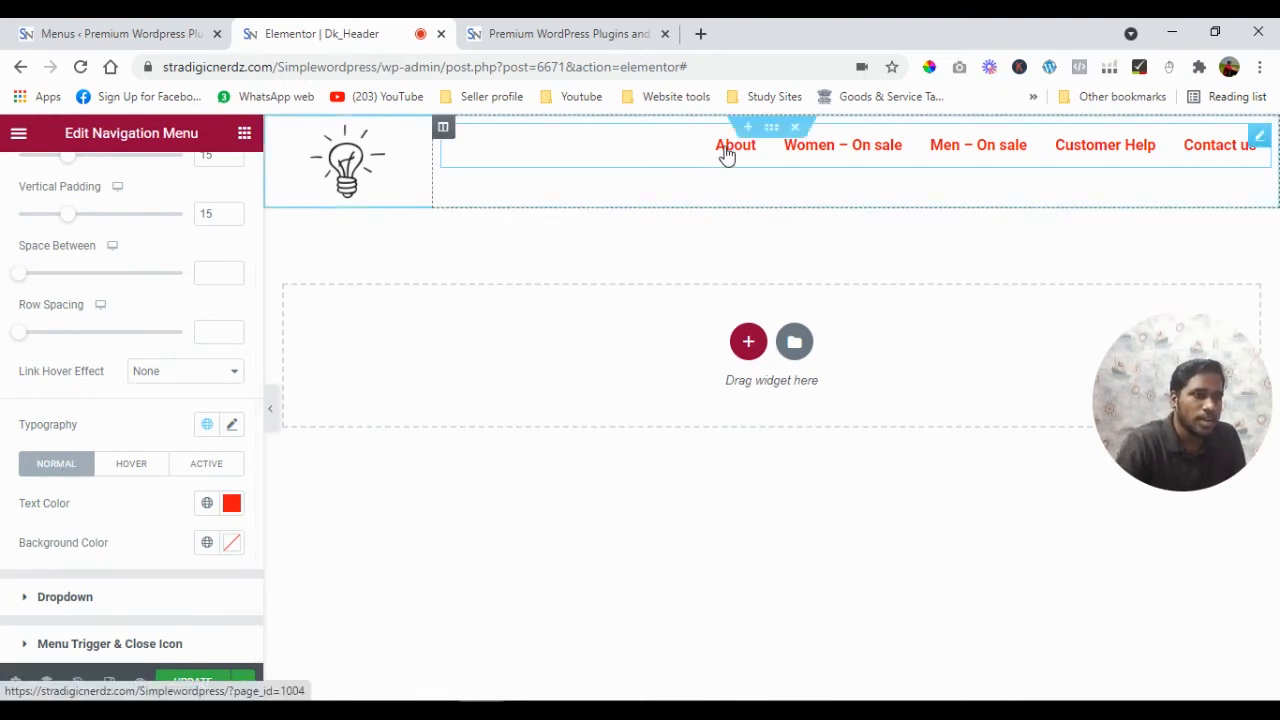
click(126, 464)
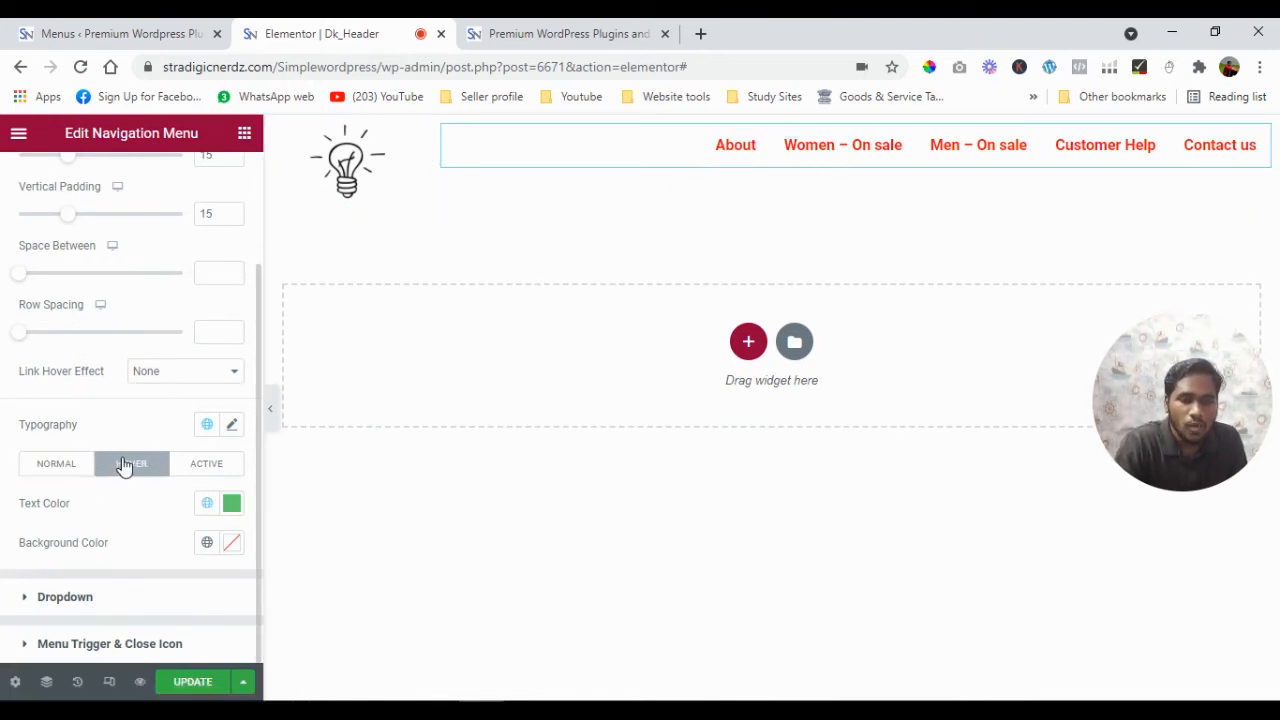
click(233, 507)
click(320, 270)
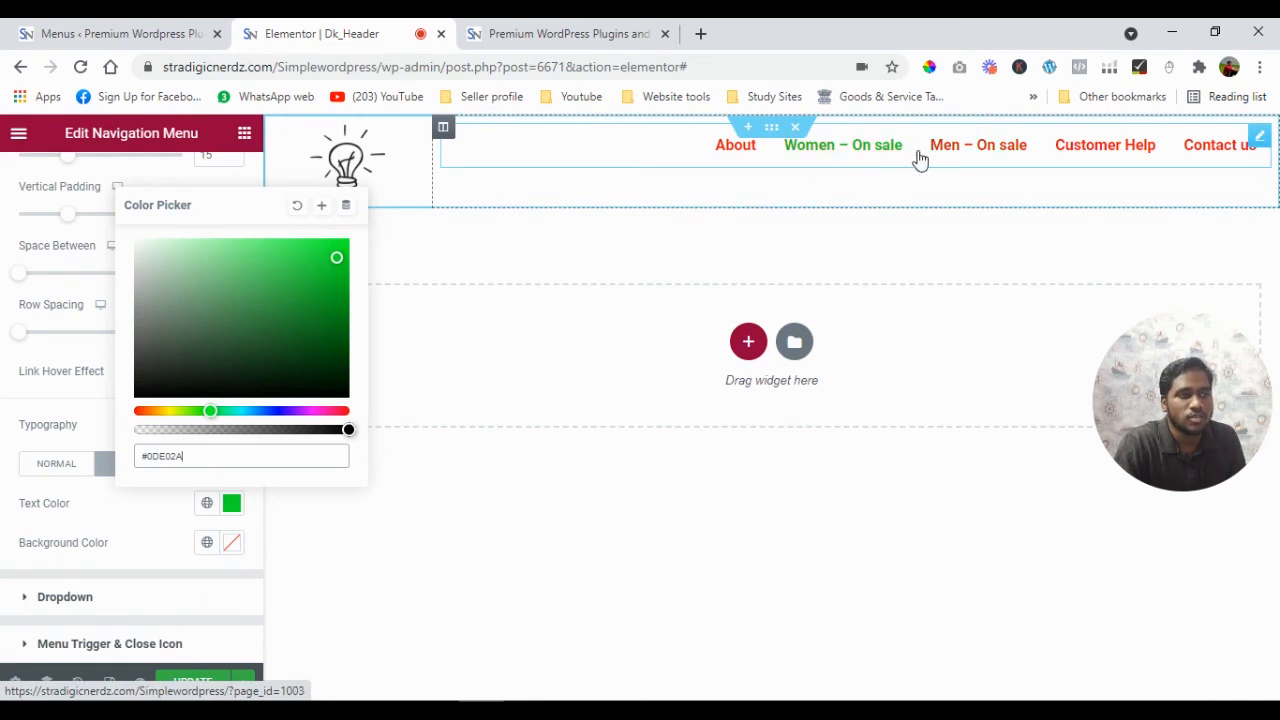
click(103, 462)
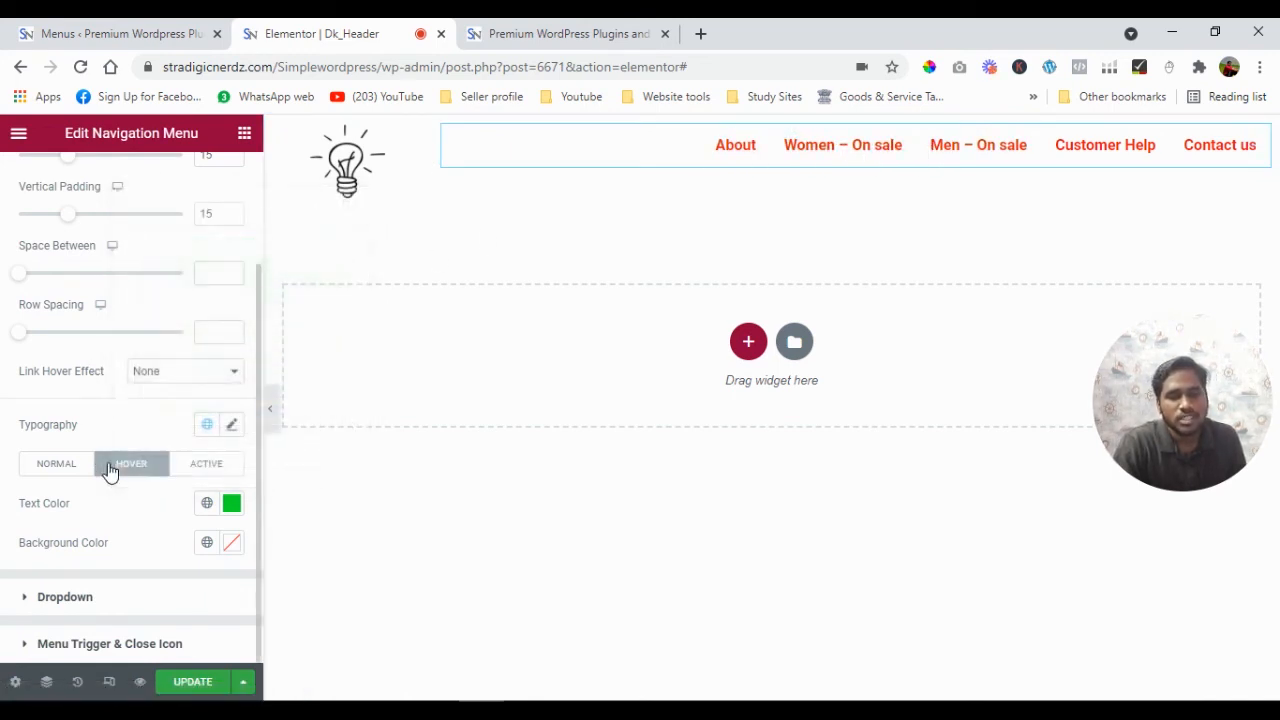
- Set the navigation menu's active text color to yellow (#EBF806), checking the storefront's navigation for reference
click(200, 463)
click(545, 34)
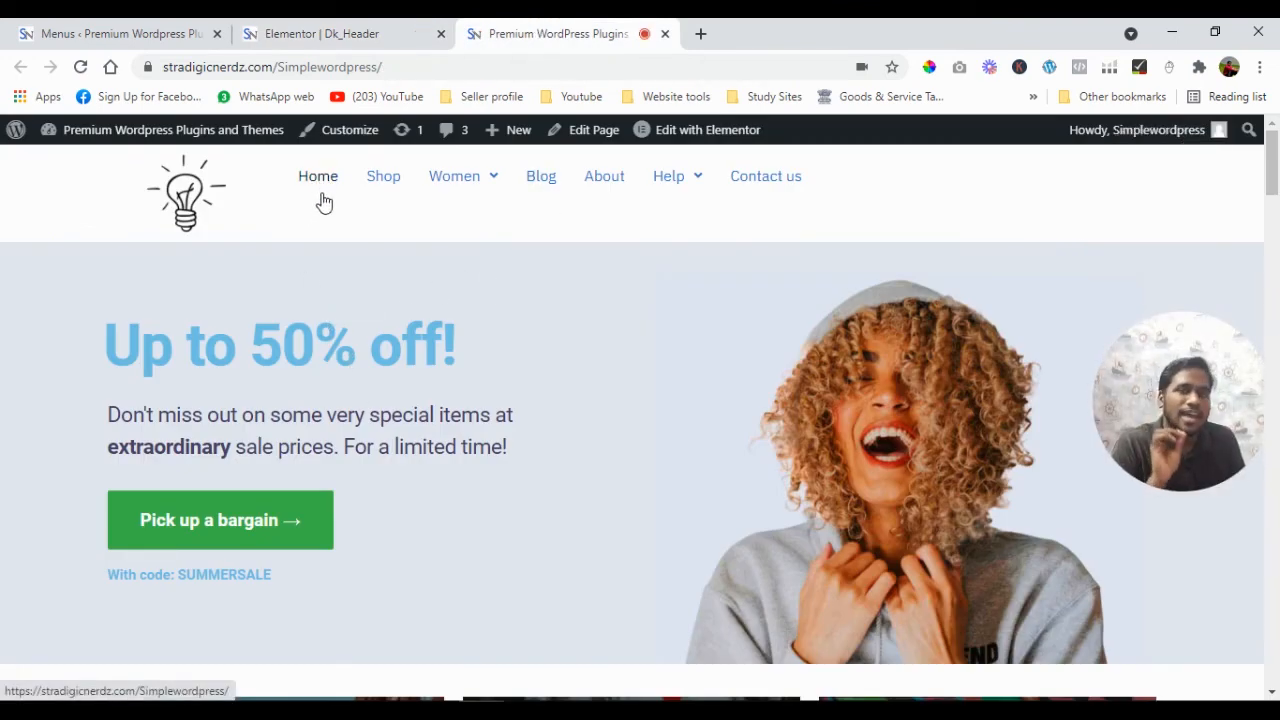
click(325, 33)
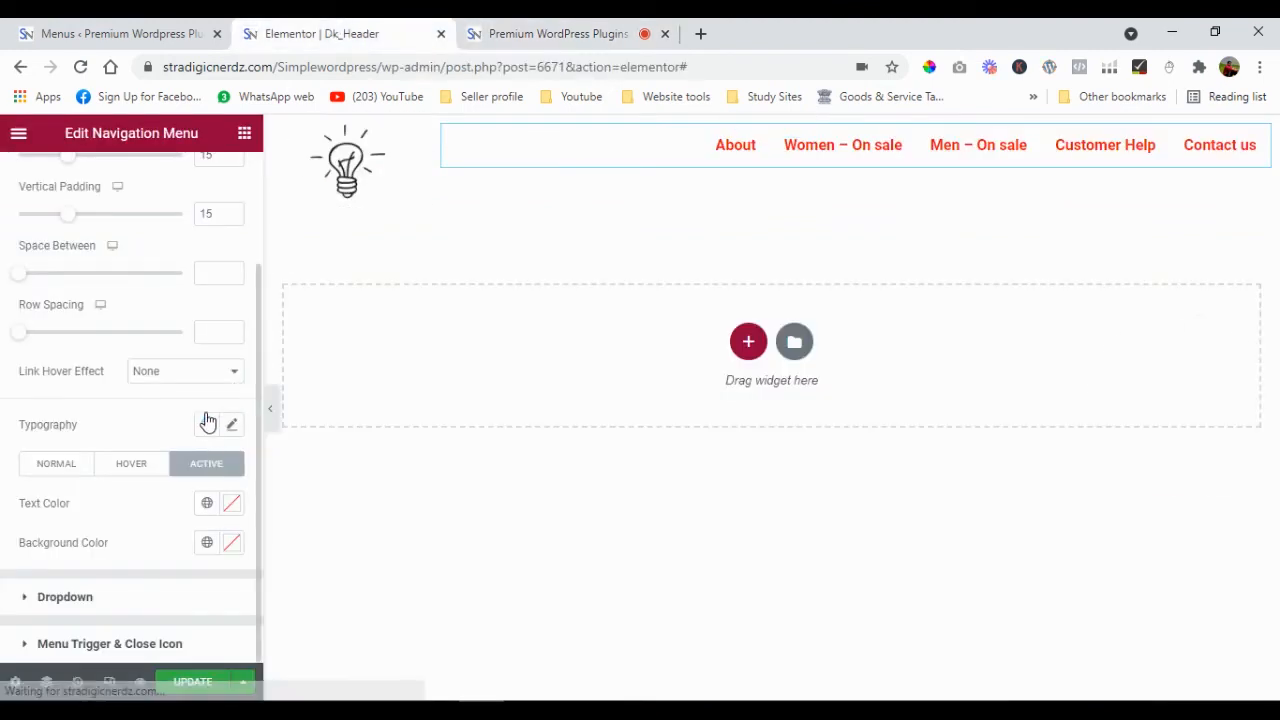
scroll(190, 370, up, 2)
scroll(130, 400, down, 2)
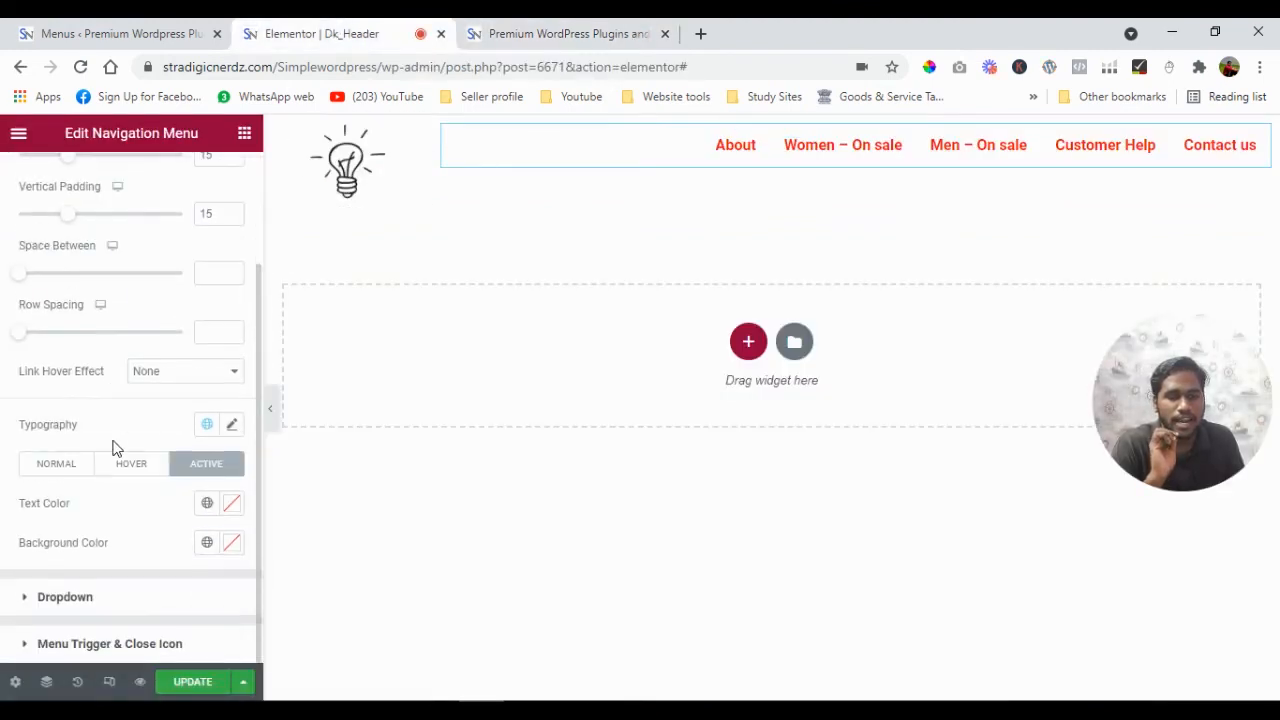
click(232, 504)
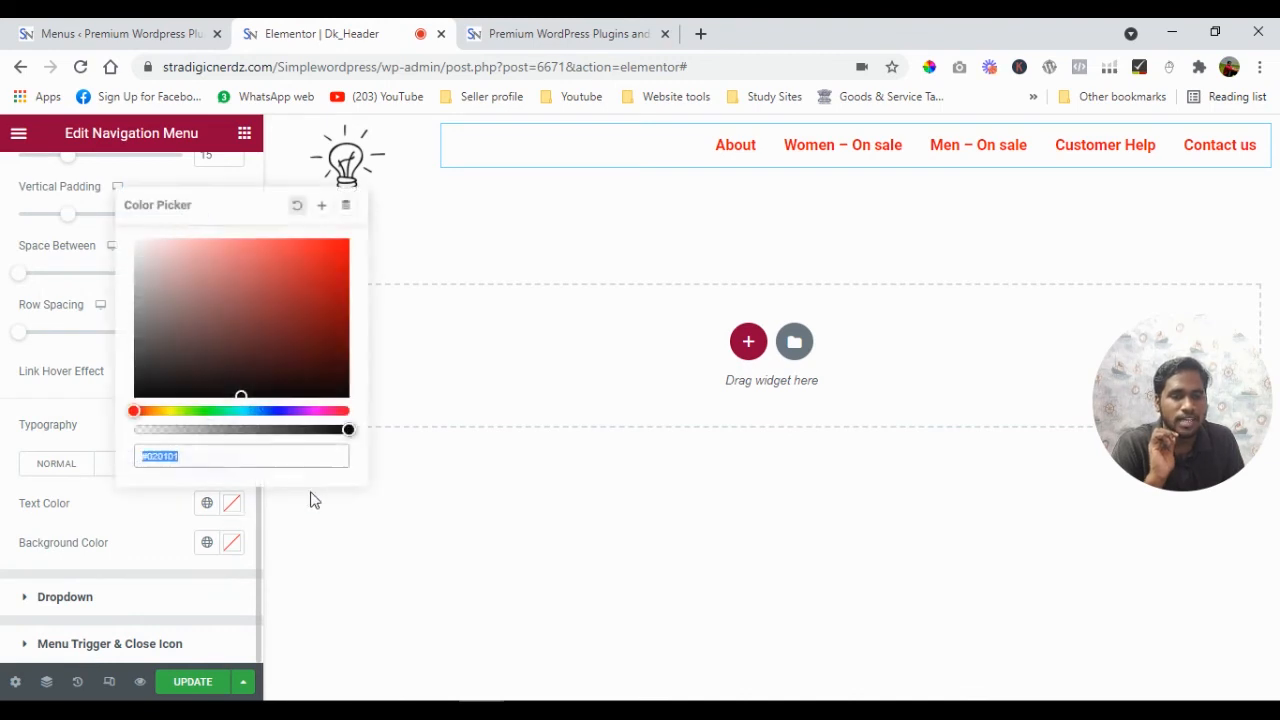
click(171, 411)
click(344, 243)
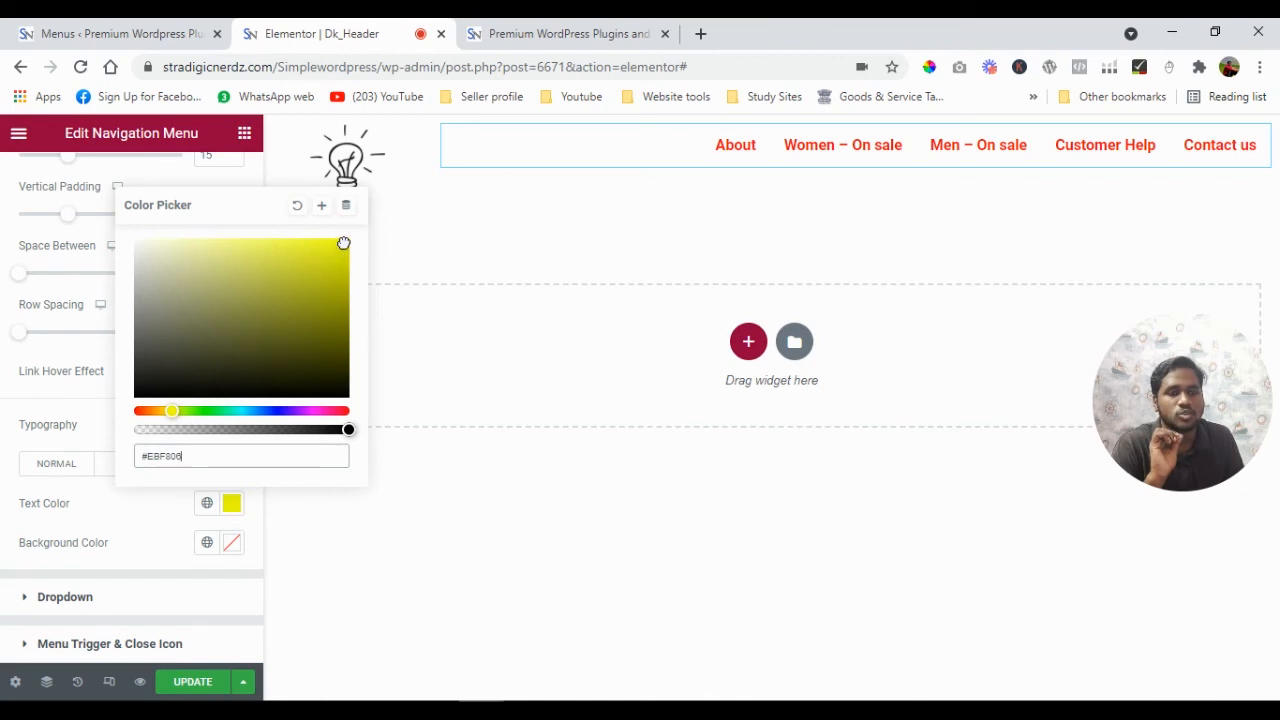
click(231, 504)
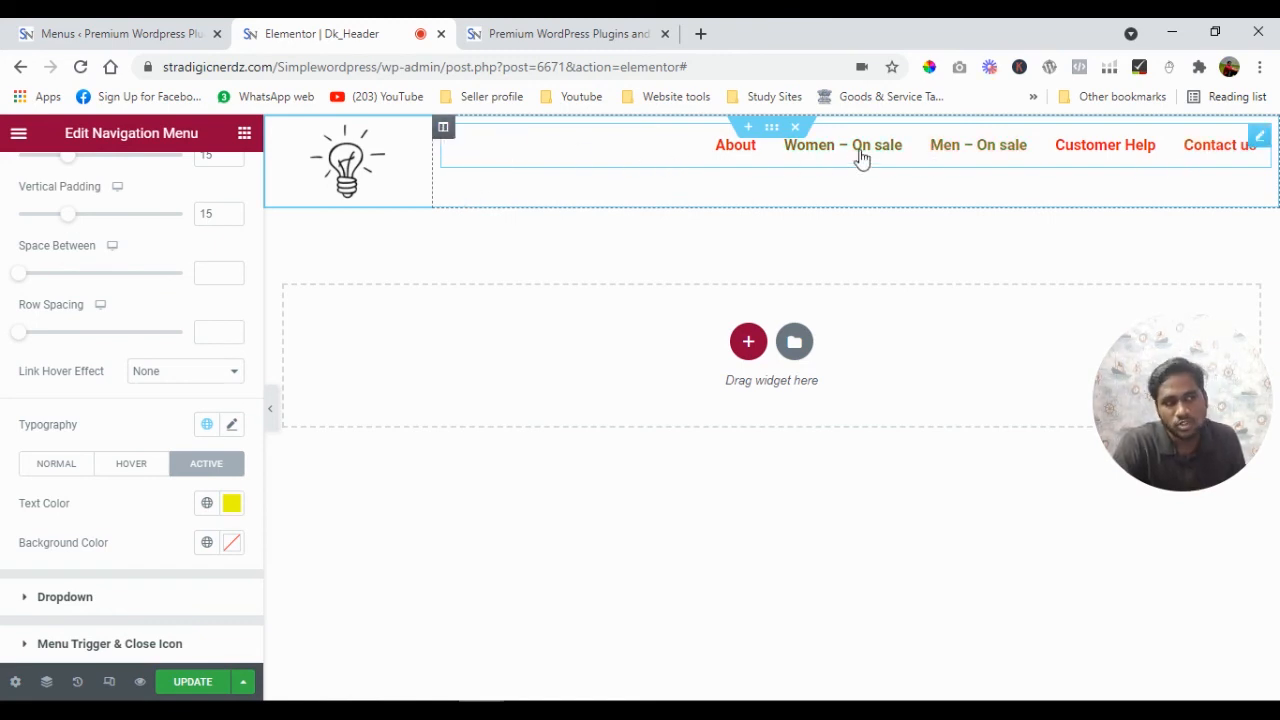
- Set the vertical alignment of the column holding the navigation menu to Middle and preview the header without the editing panel
scroll(143, 297, up, 3)
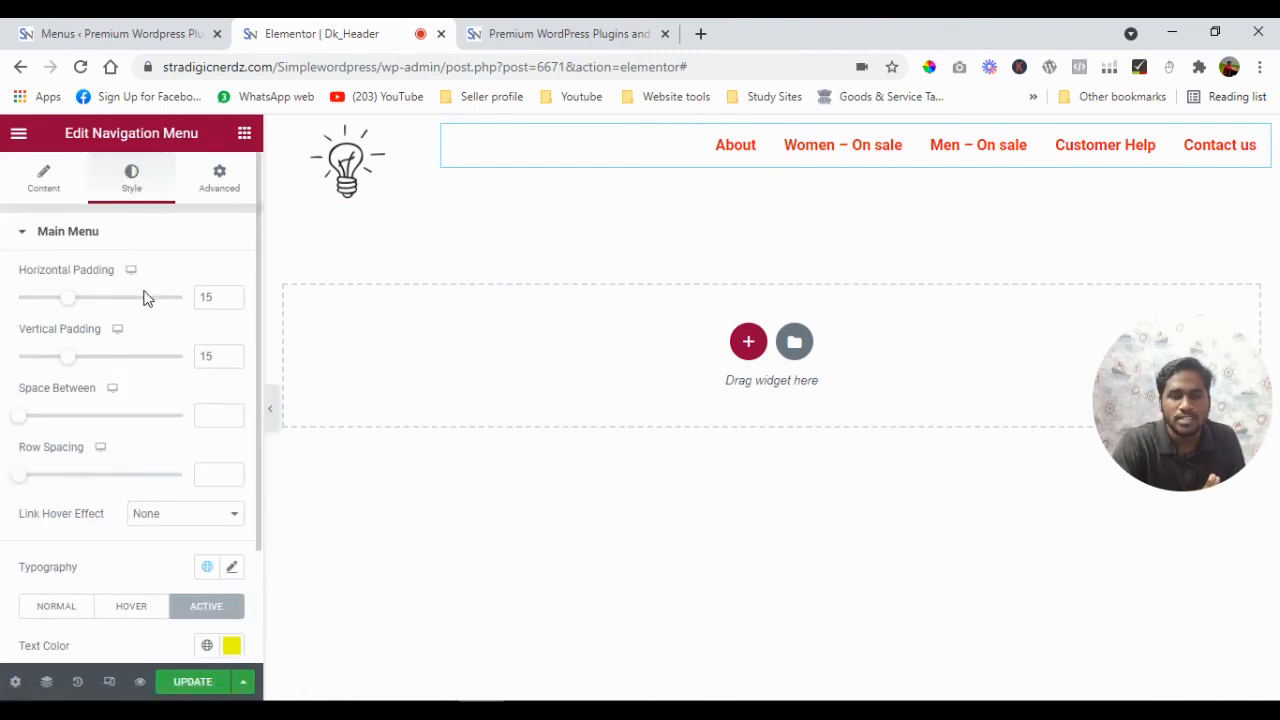
click(107, 230)
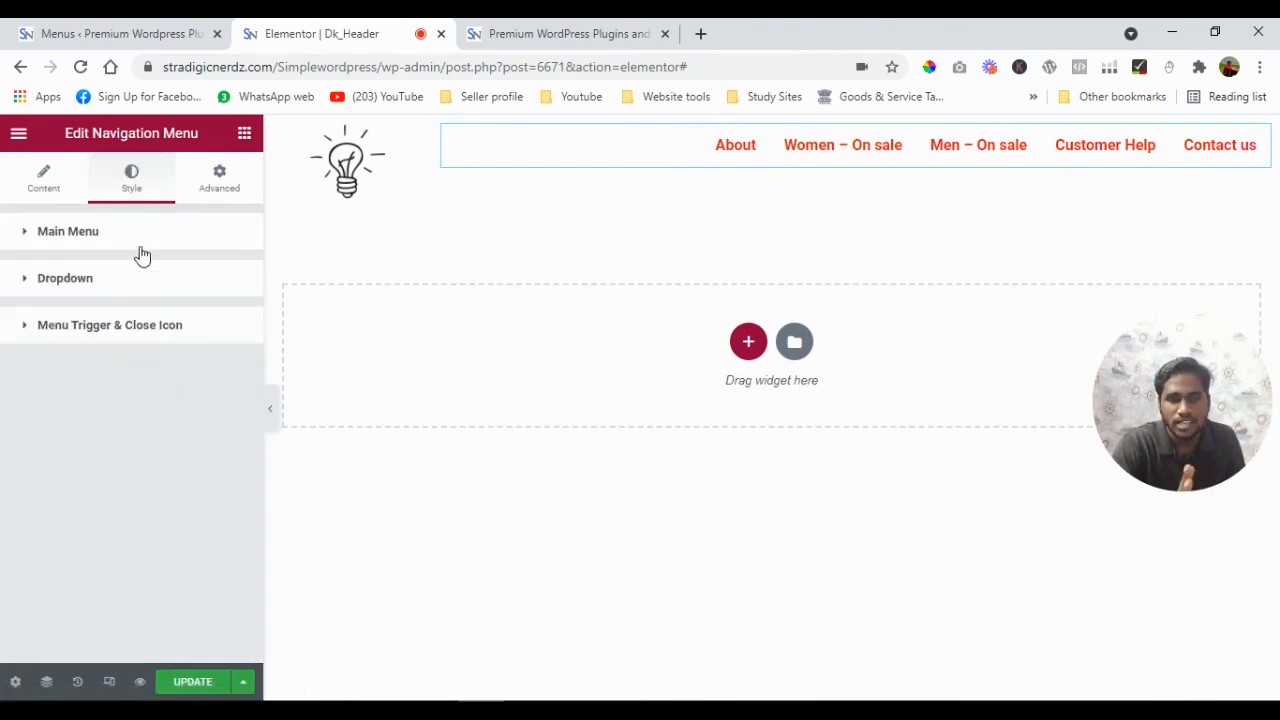
click(444, 130)
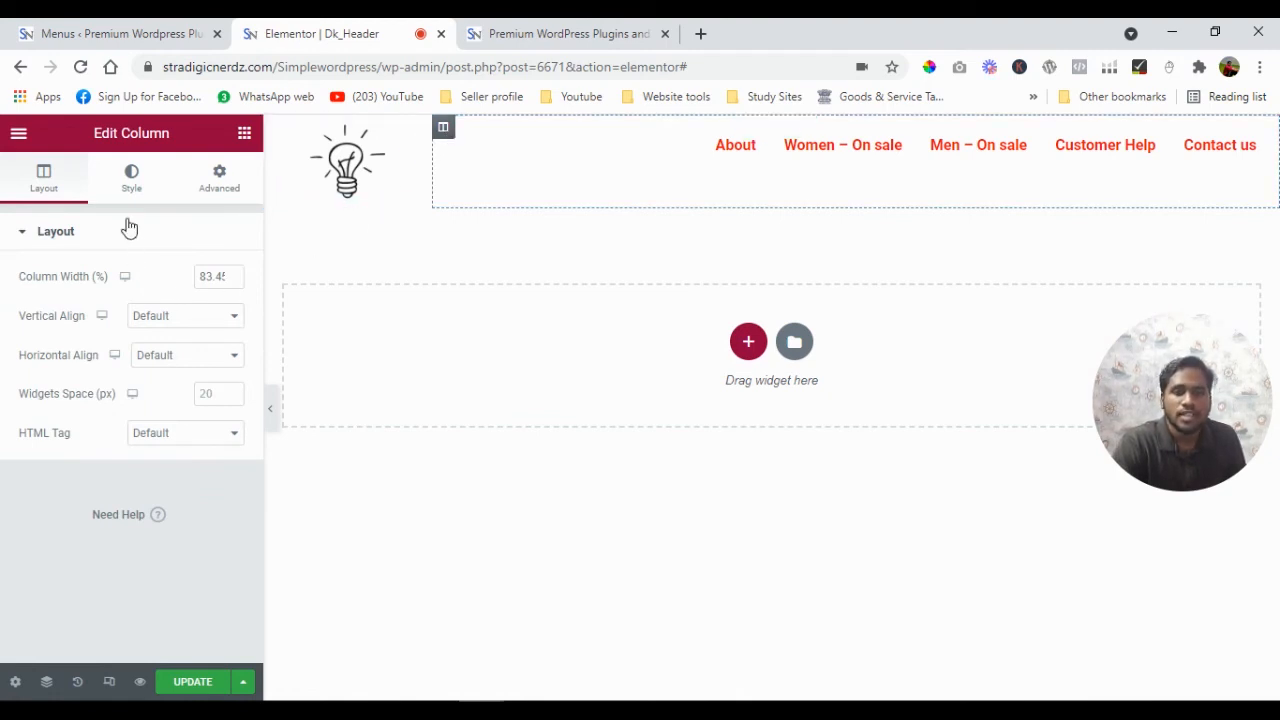
click(185, 318)
click(177, 366)
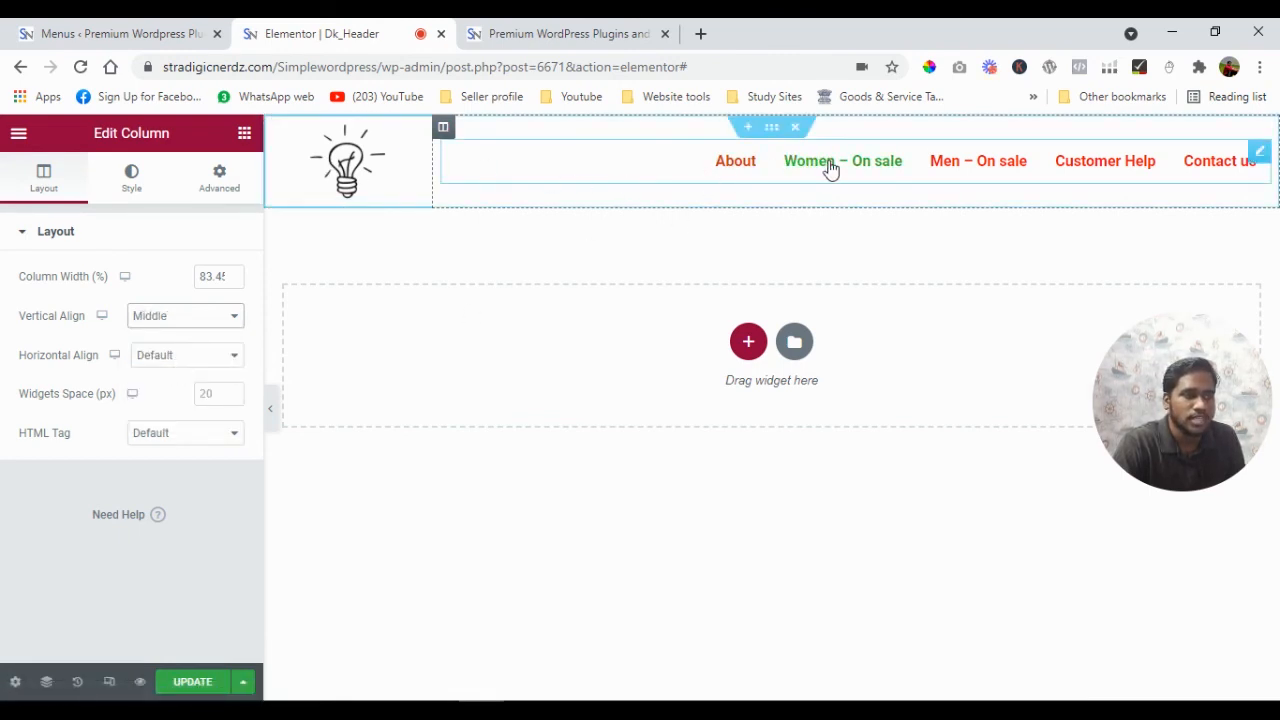
click(270, 406)
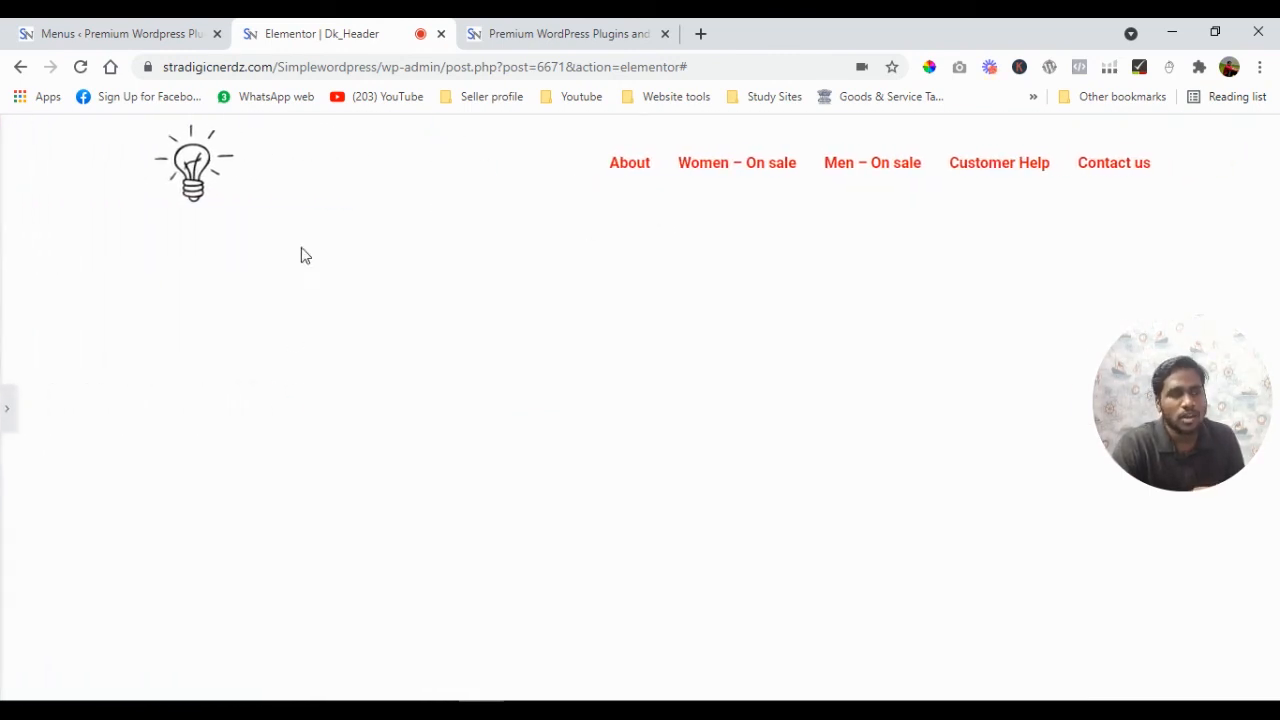
click(8, 414)
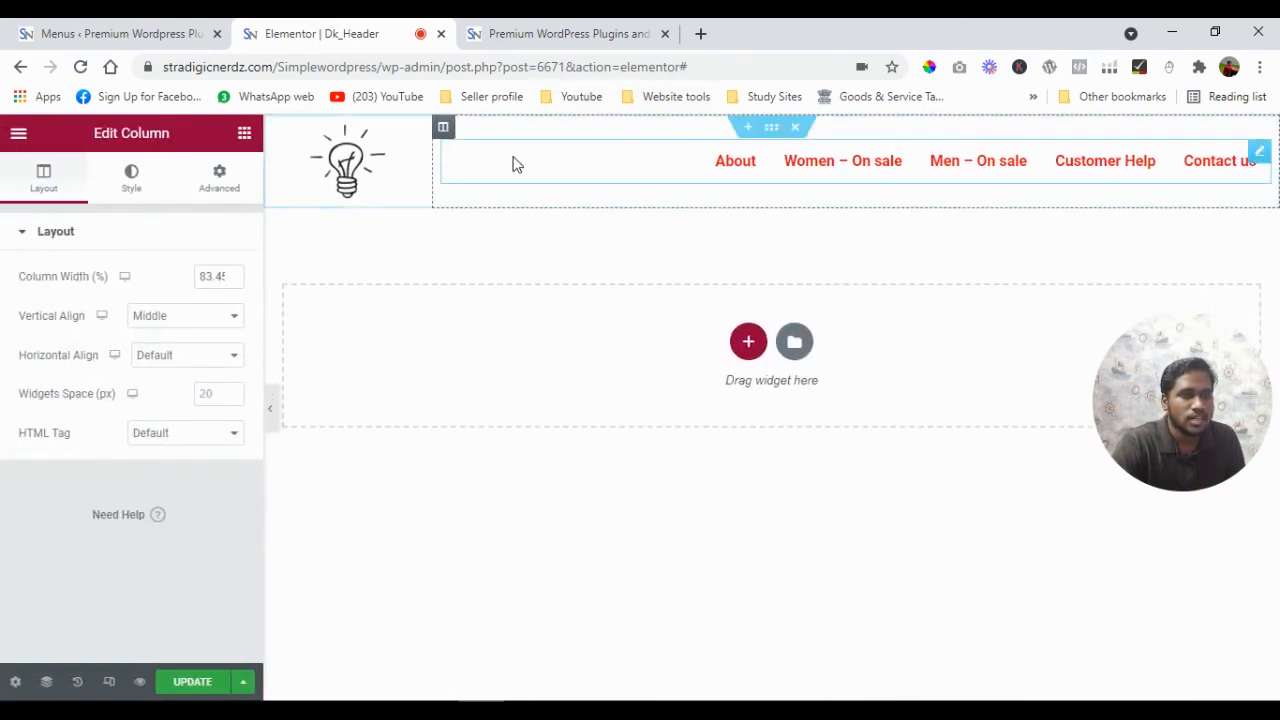
- Set the header section's content width to Full Width and preview the header without the editing panel
click(270, 408)
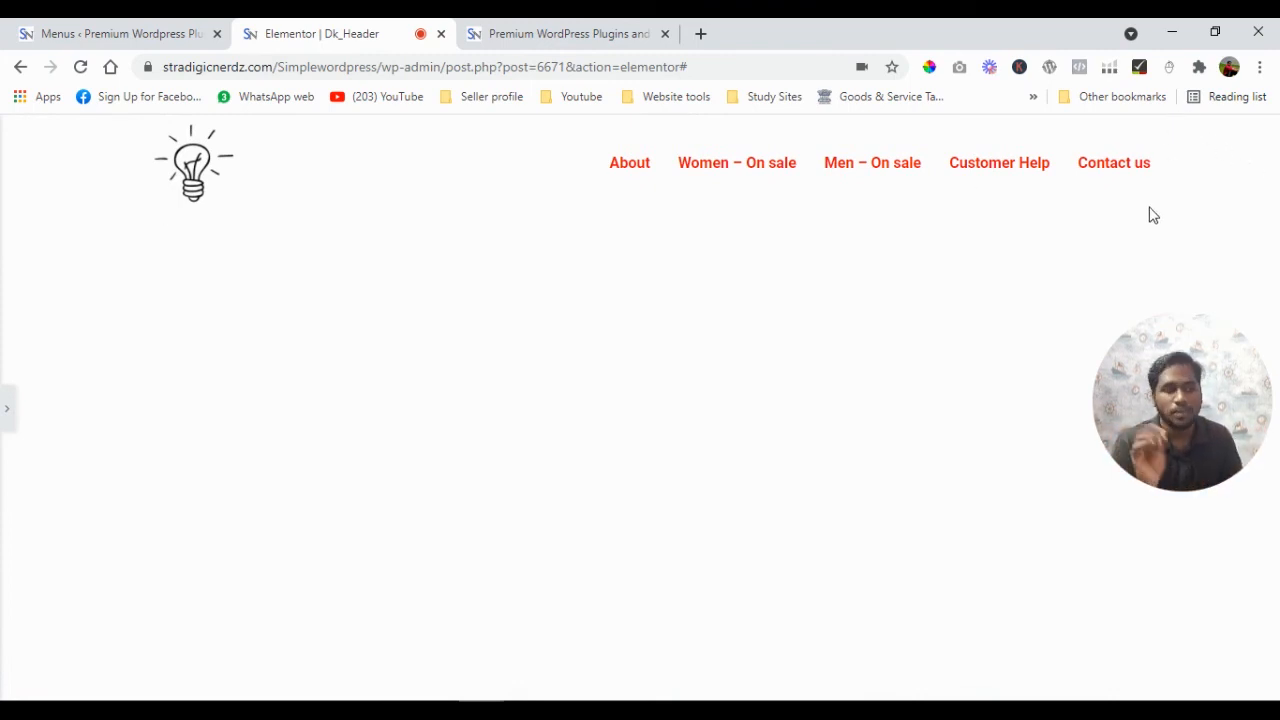
click(10, 414)
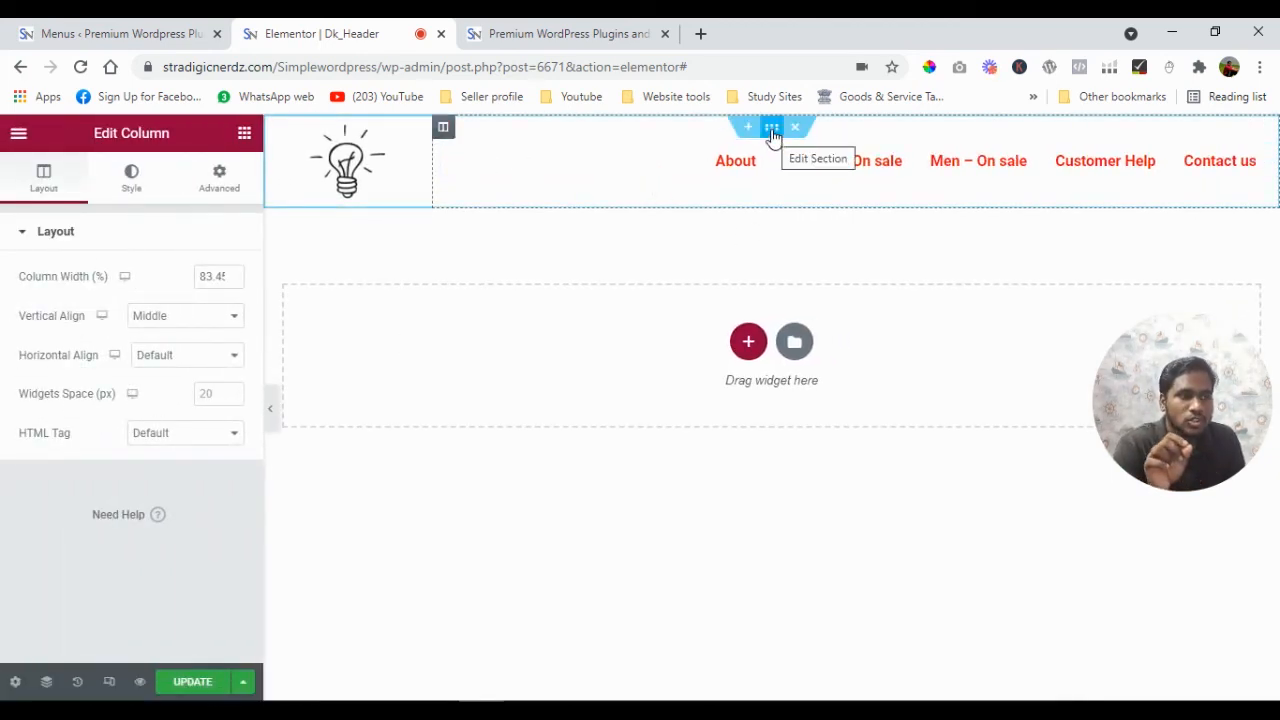
click(773, 130)
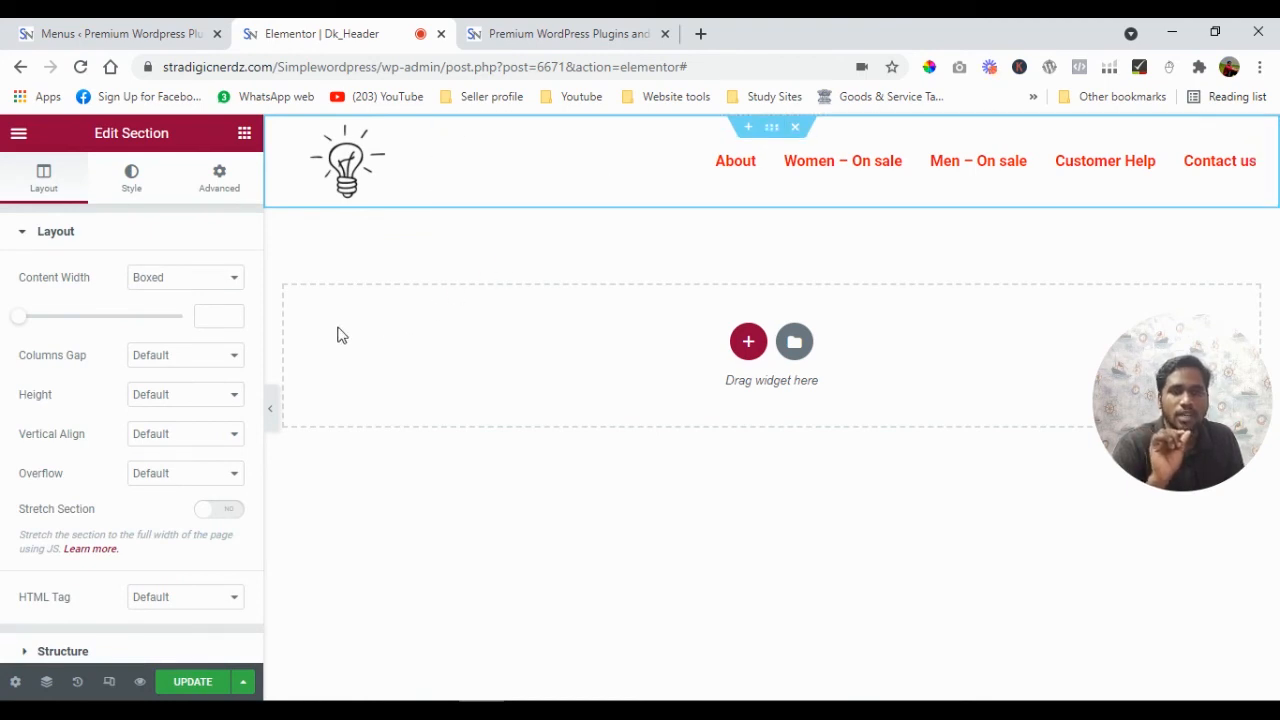
click(201, 285)
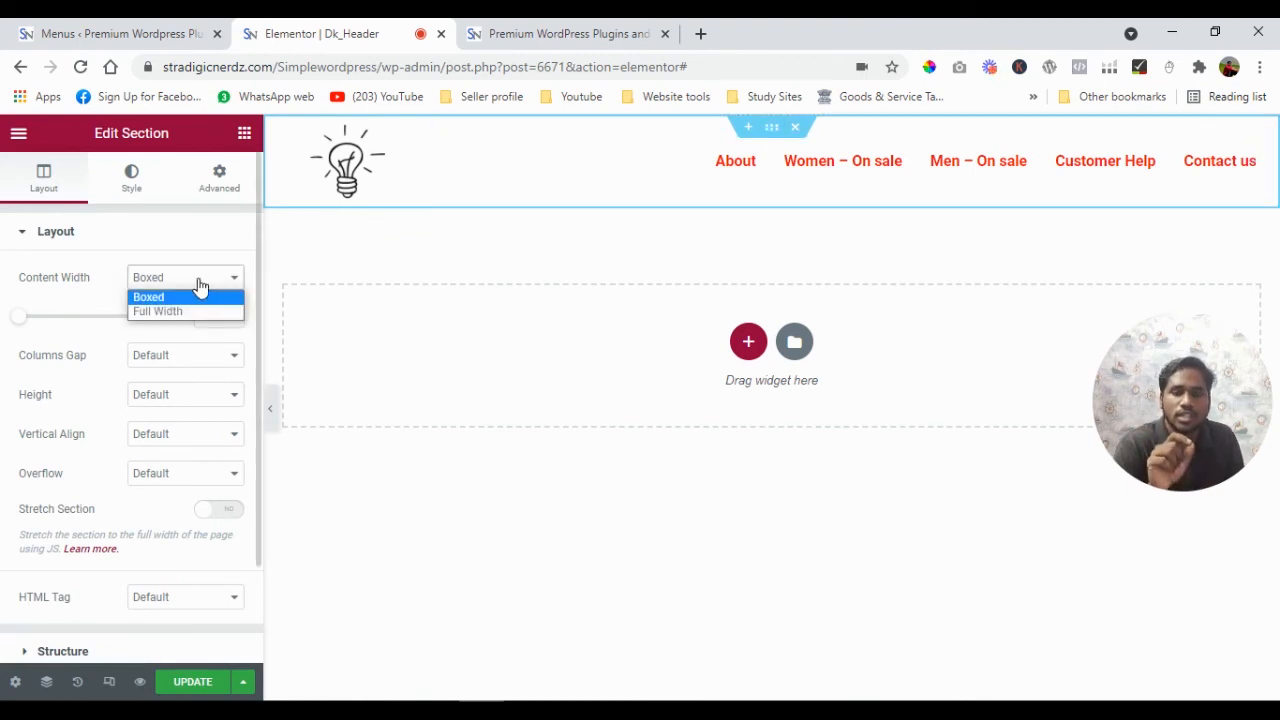
click(188, 313)
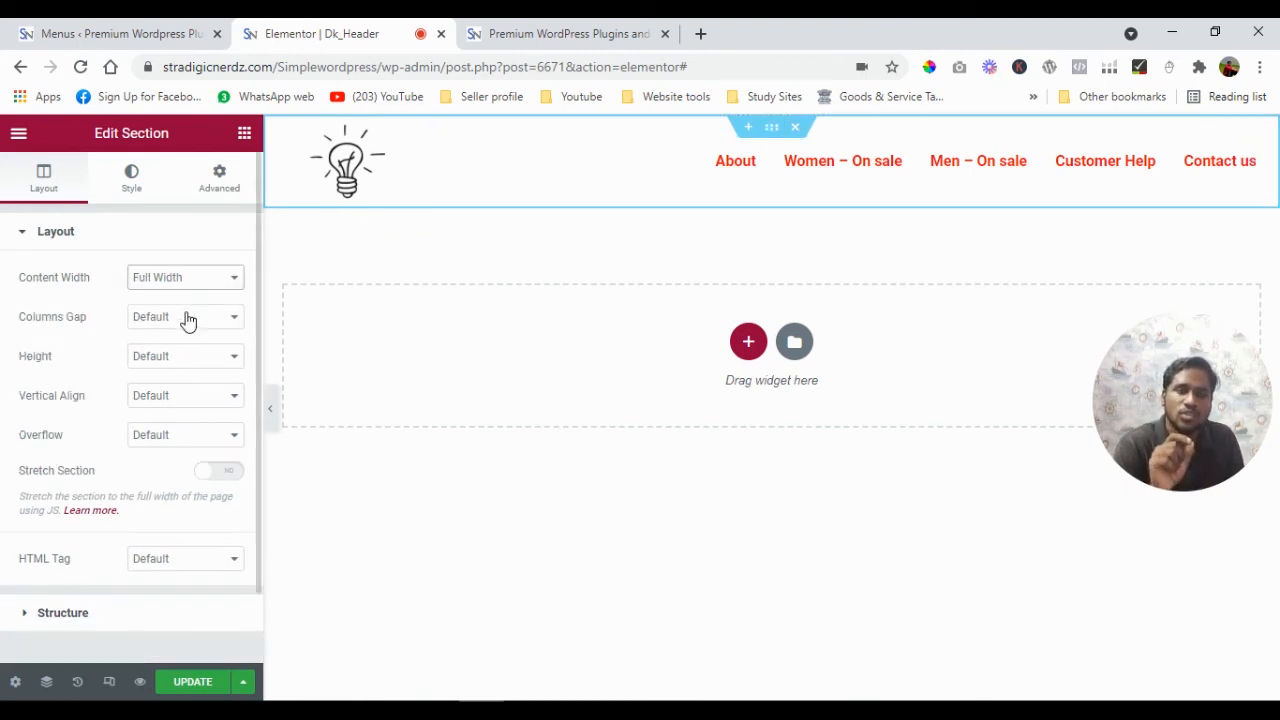
click(274, 403)
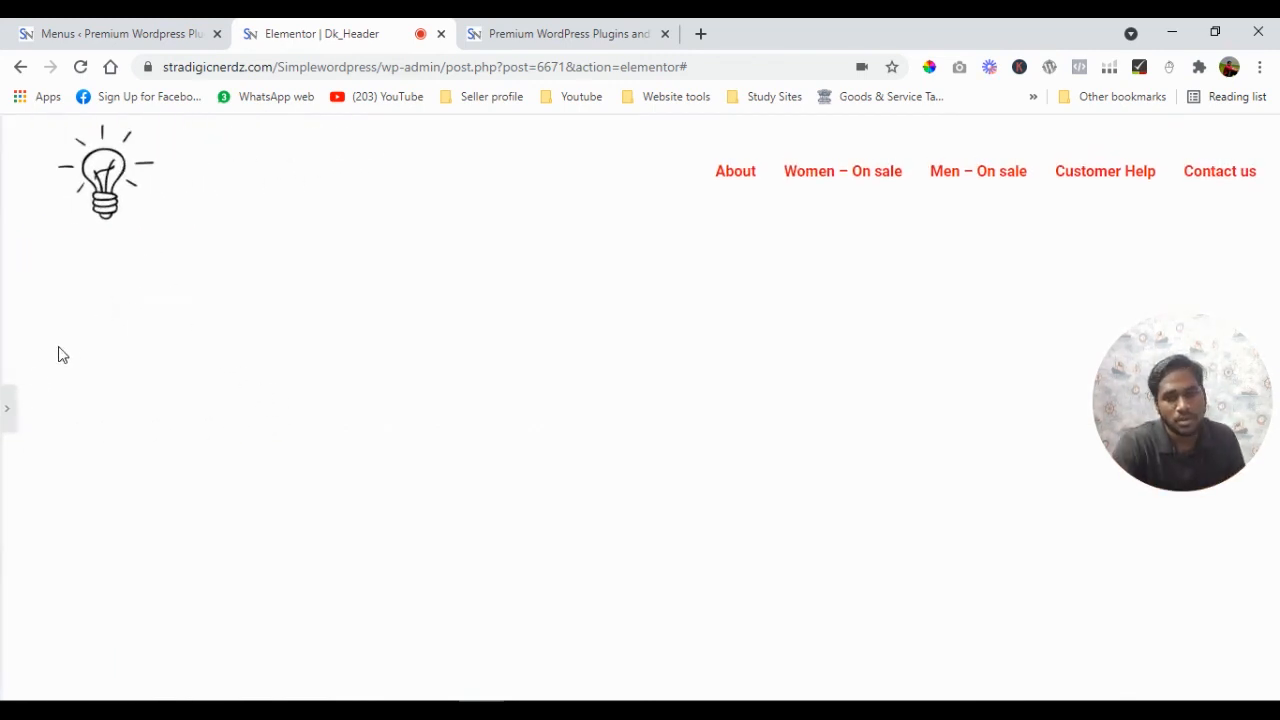
click(8, 408)
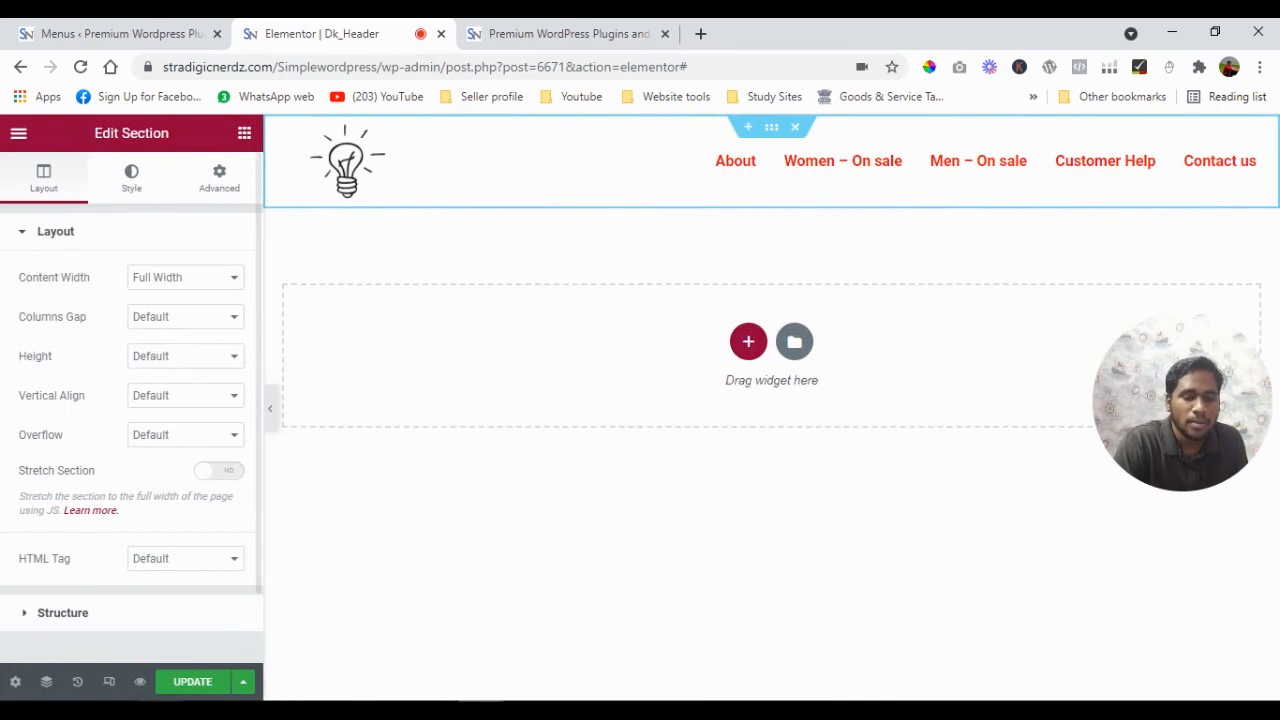
- Update the header template and reload the storefront to check the published header
click(203, 680)
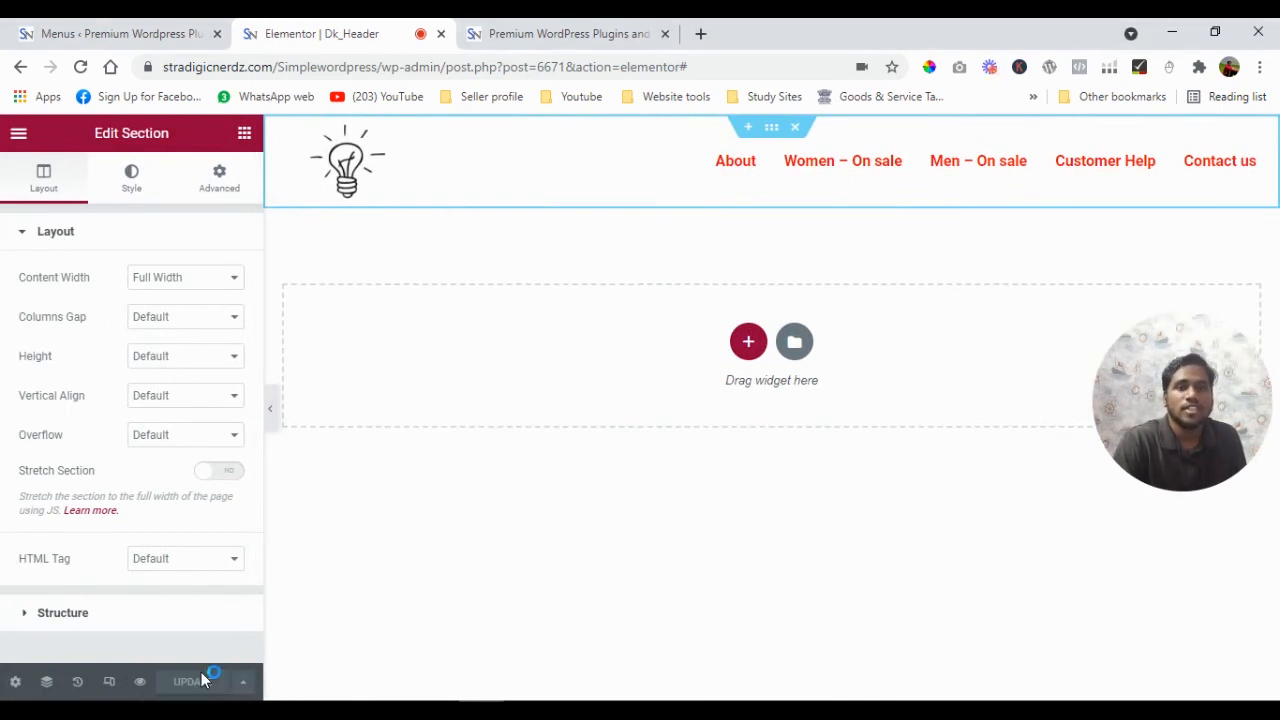
click(543, 34)
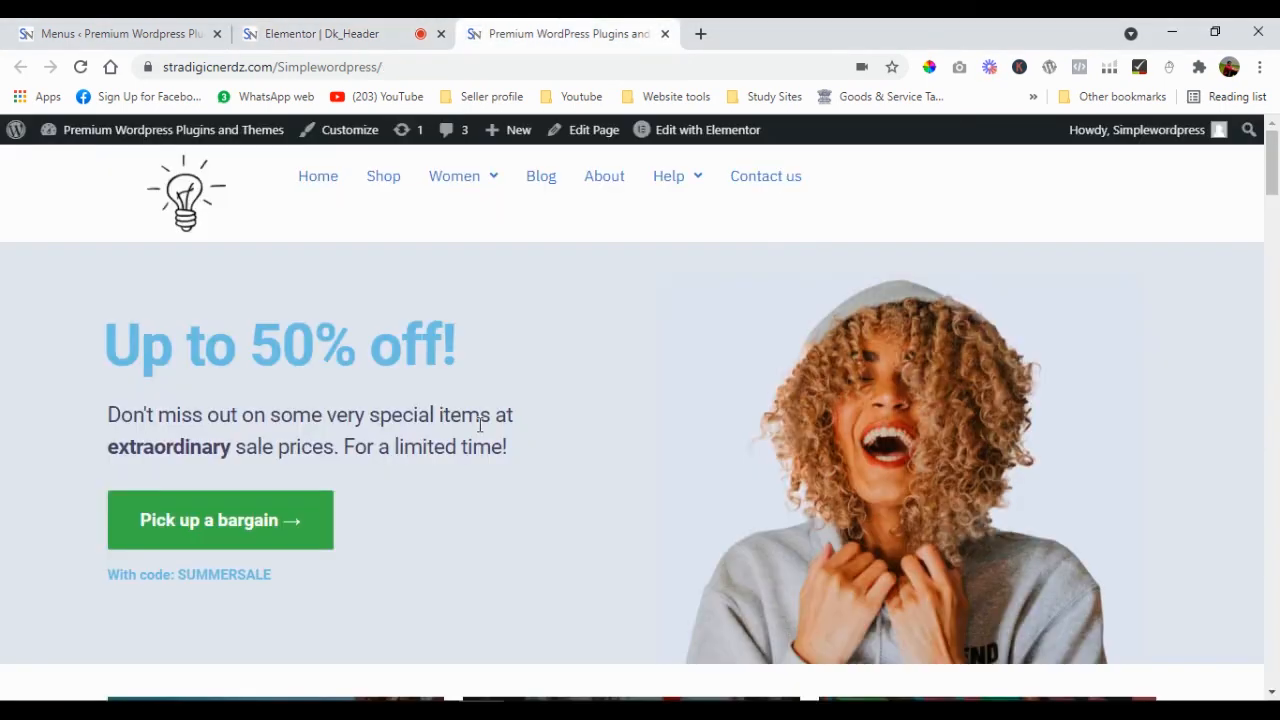
key(F5)
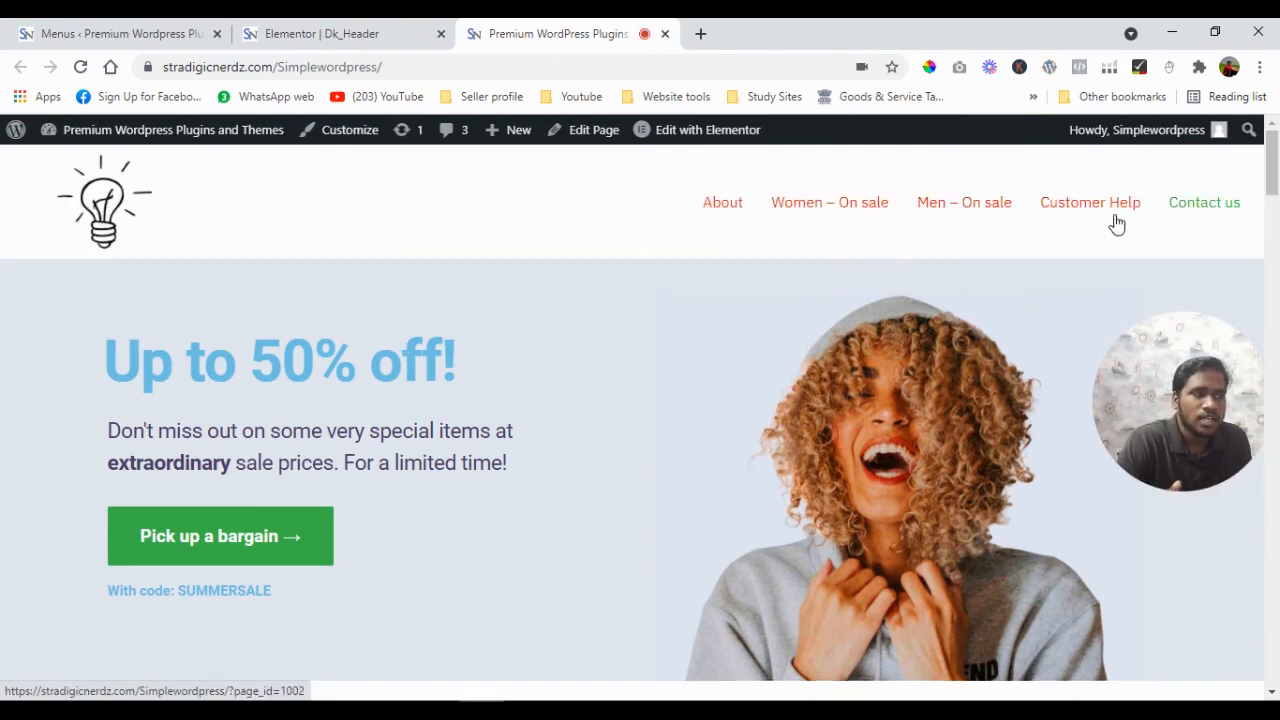
- Try duplicating the logo column in the header, delete the copy, and close the header editor without saving
click(322, 33)
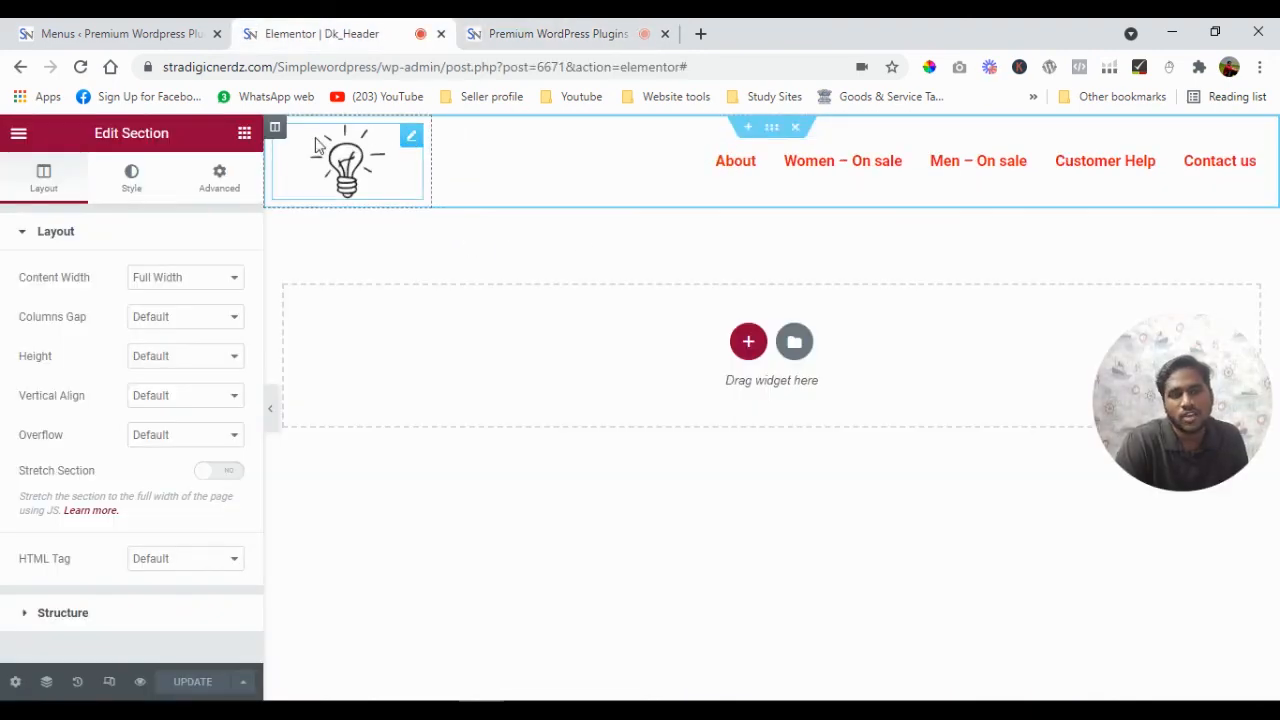
right_click(274, 134)
click(336, 175)
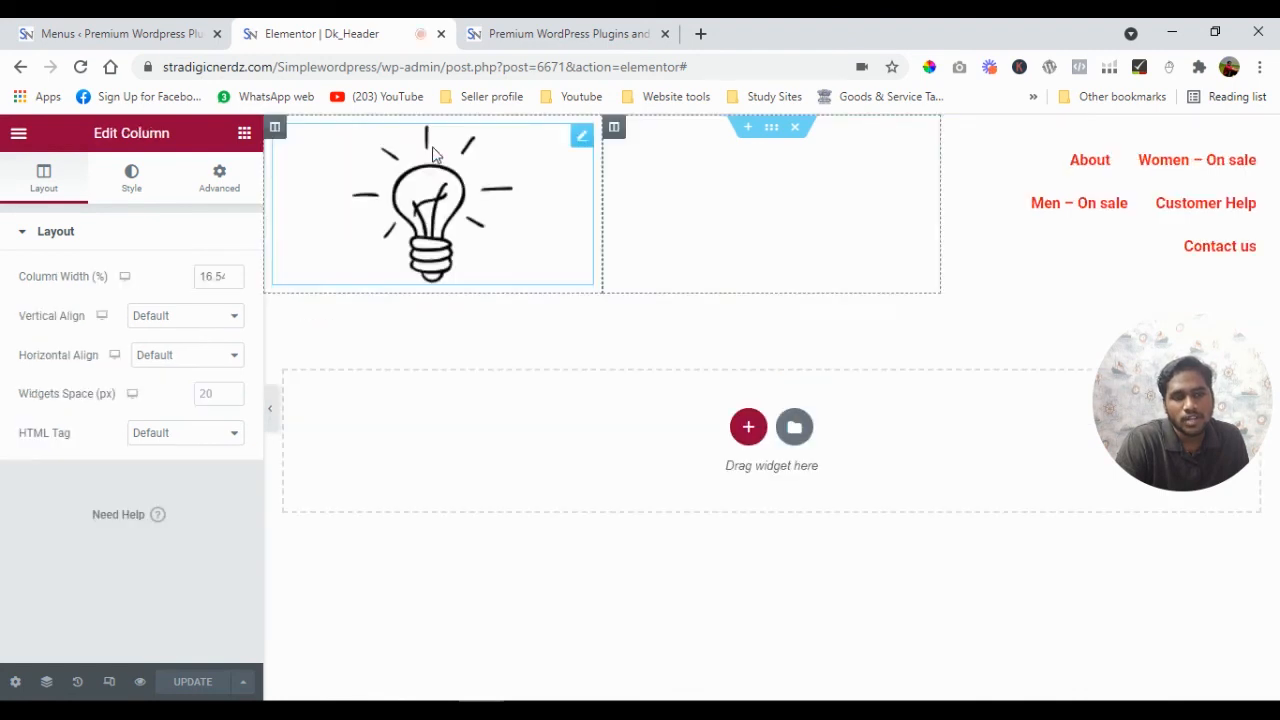
right_click(613, 127)
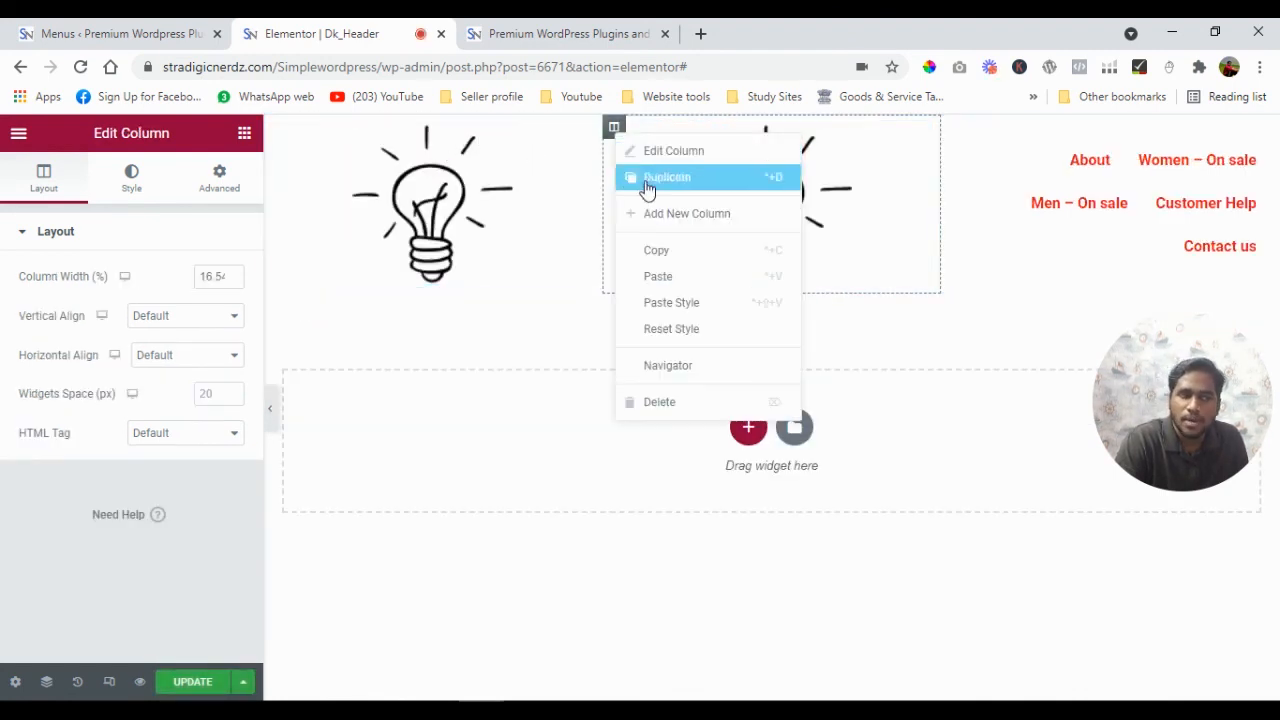
click(665, 401)
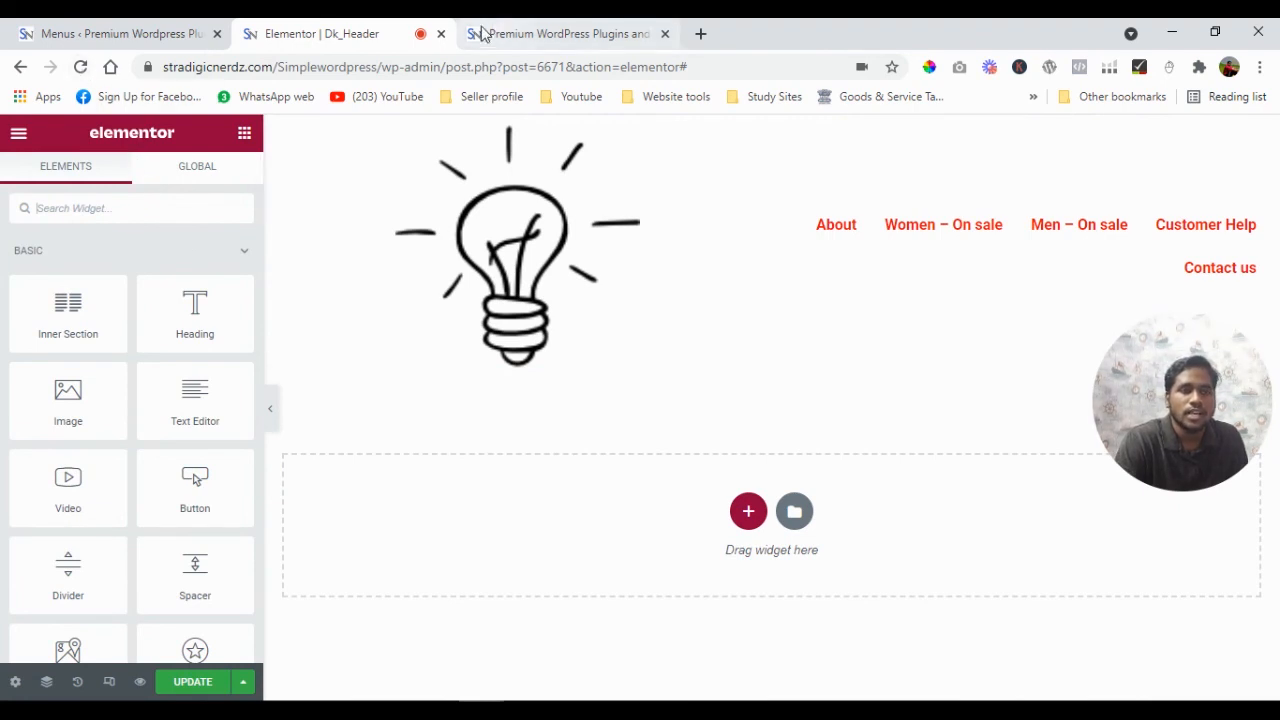
click(441, 34)
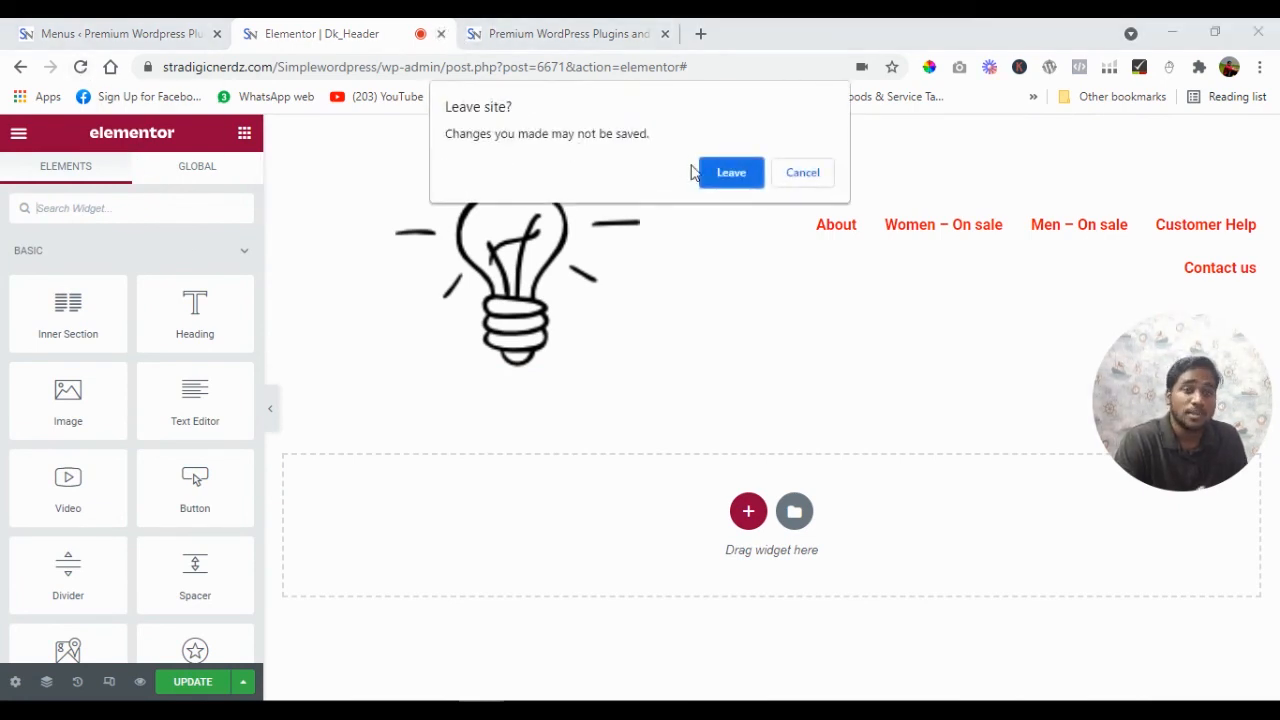
click(722, 173)
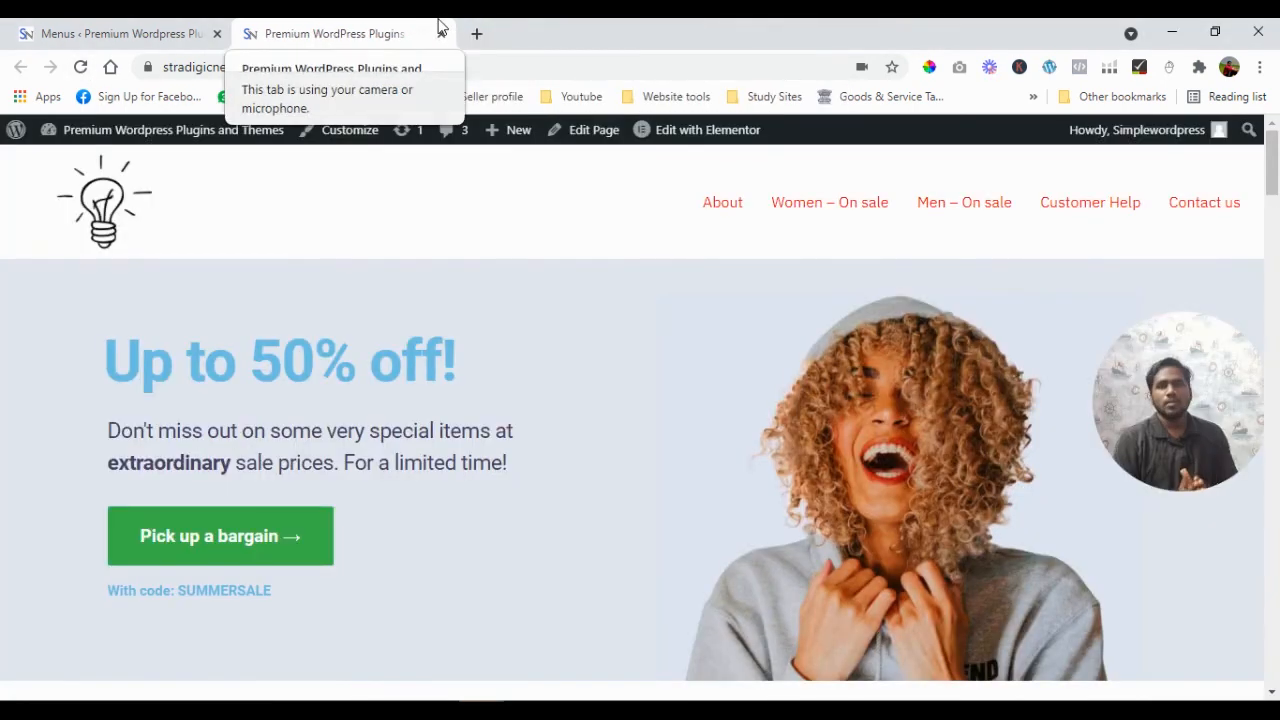
- Add a new template in Header Footer & Blocks and set its template type to Footer
click(112, 30)
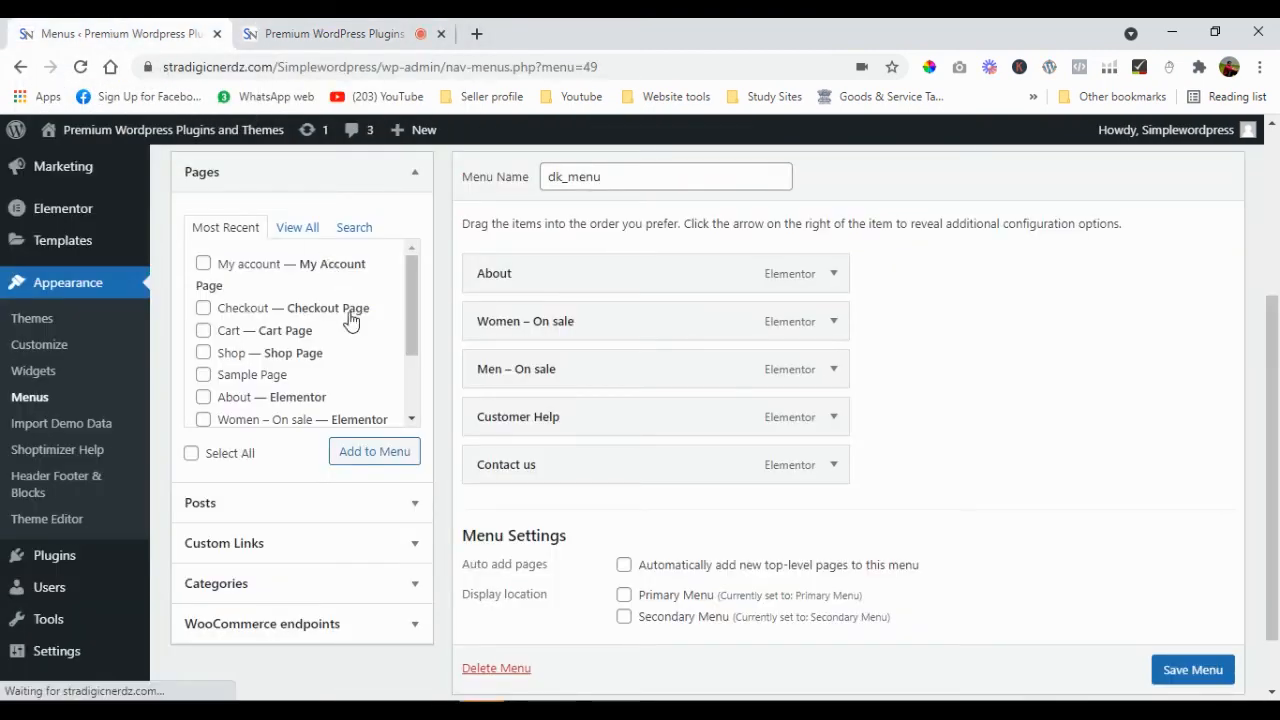
click(40, 488)
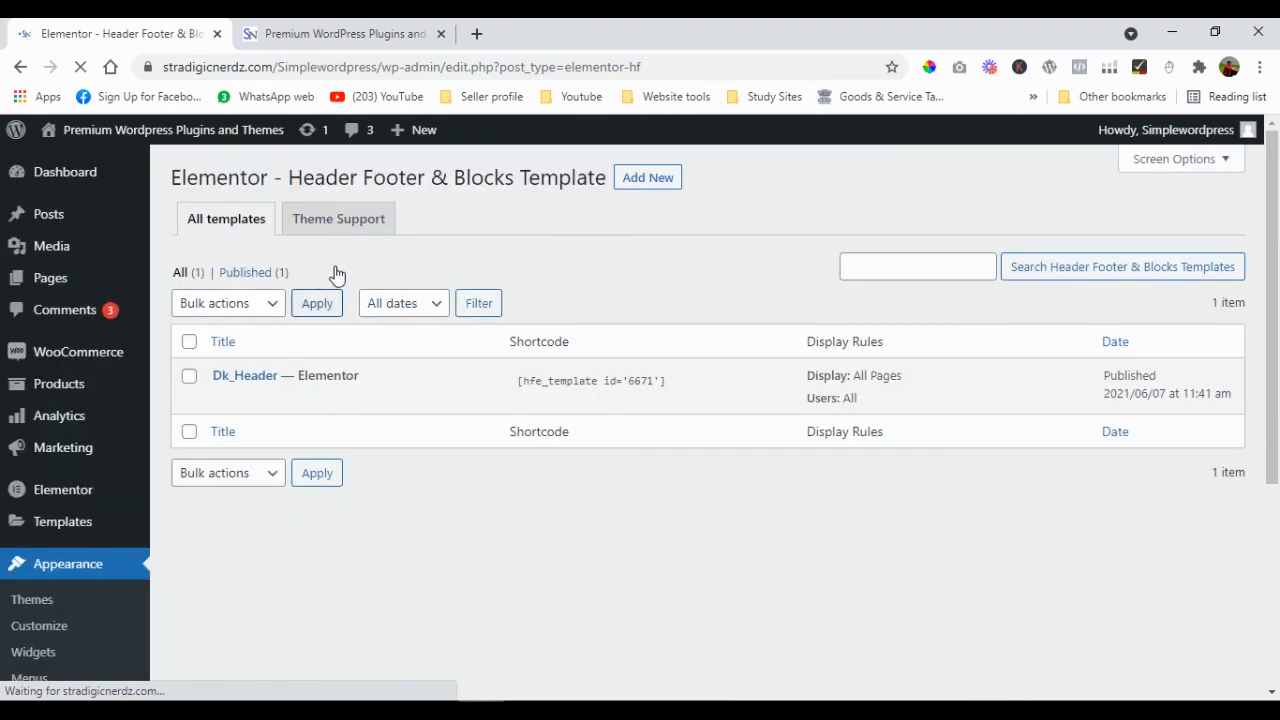
click(655, 186)
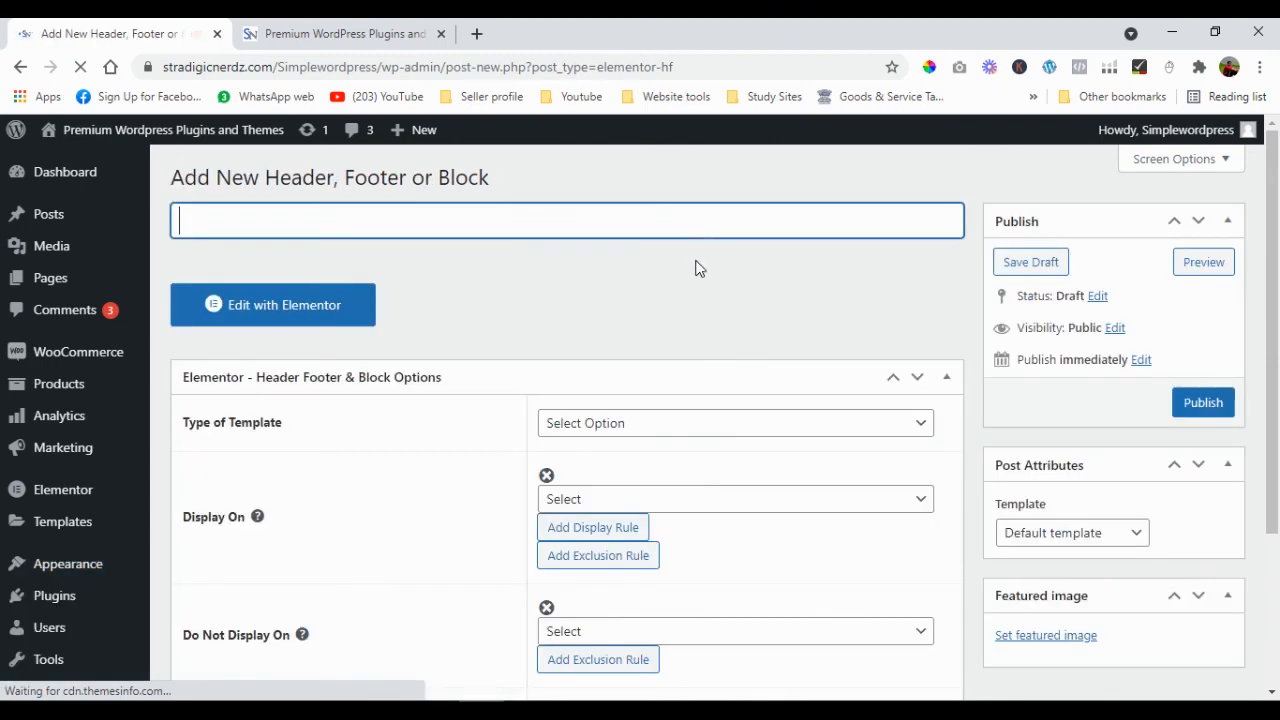
click(668, 421)
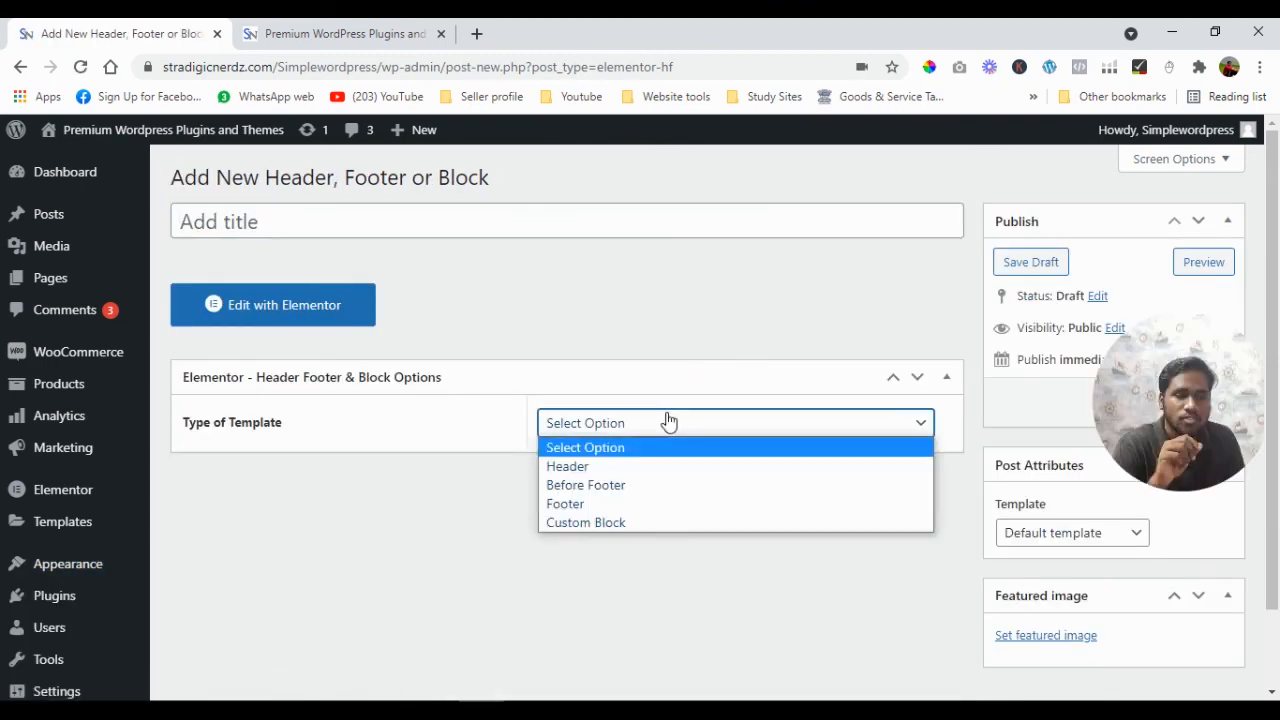
click(600, 503)
scroll(520, 478, down, 1)
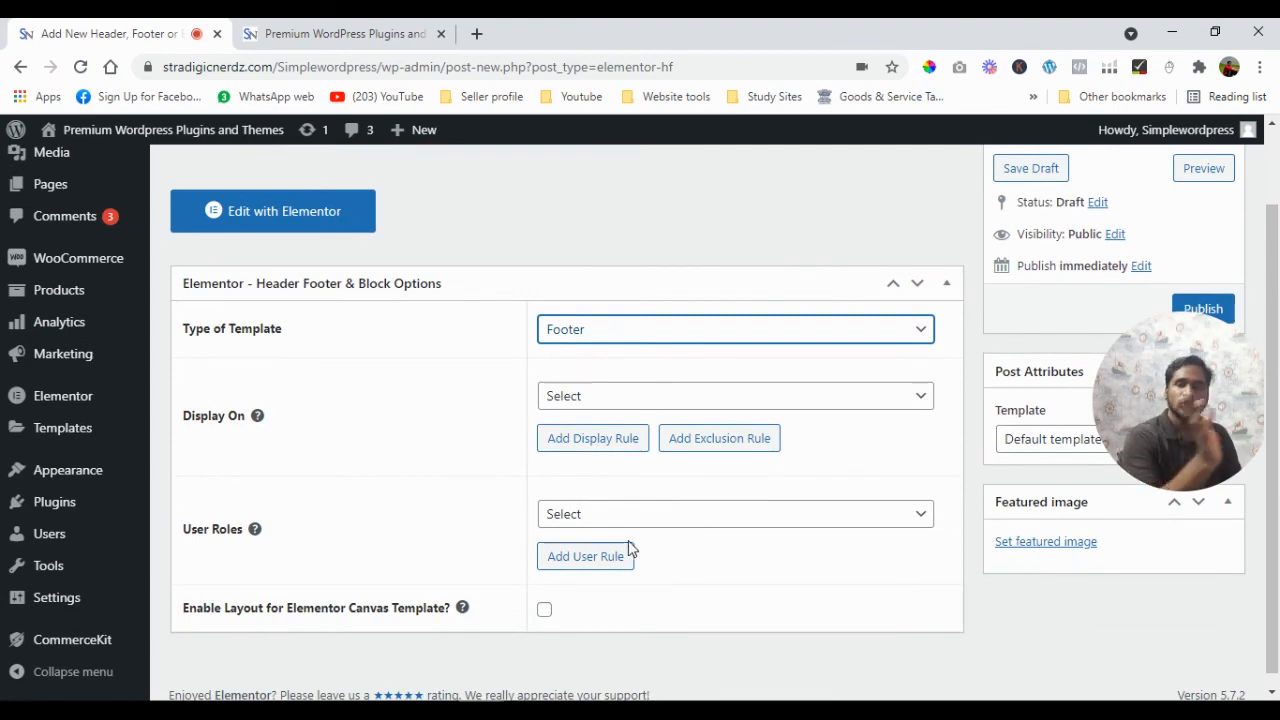
- Examine the storefront's existing footer at the end of the home page, then return to the header
click(340, 33)
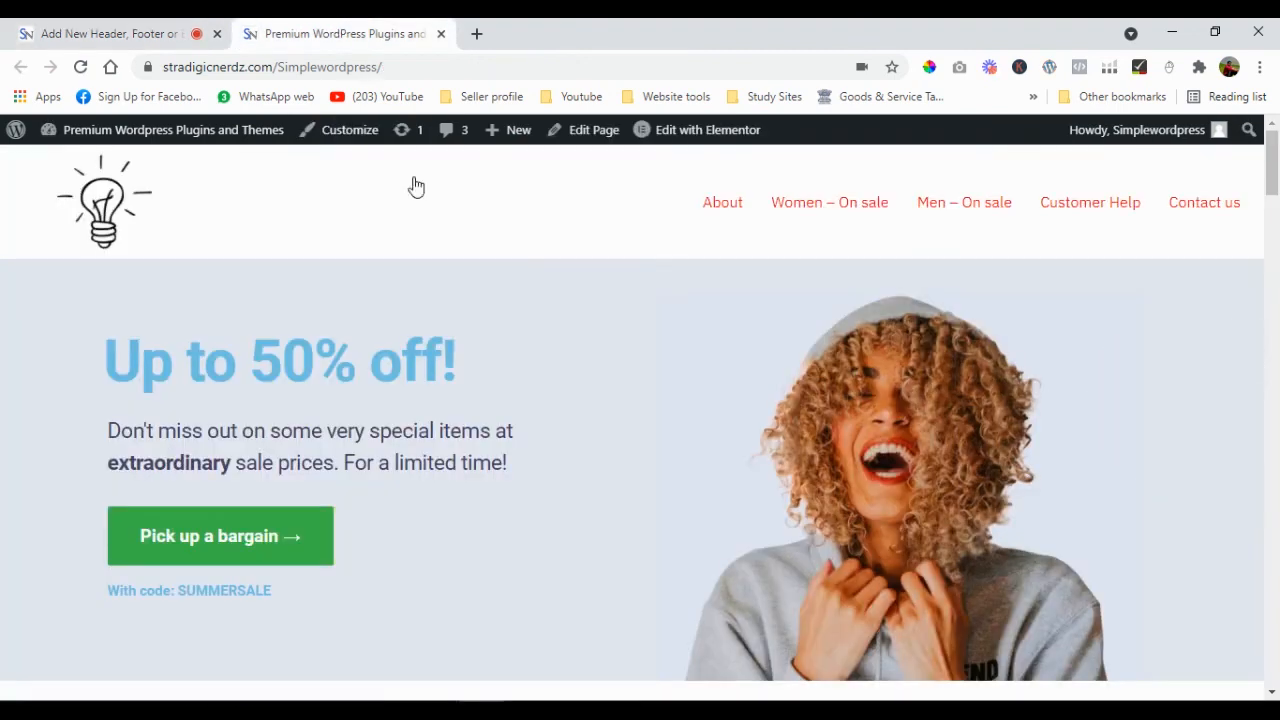
scroll(416, 187, down, 20)
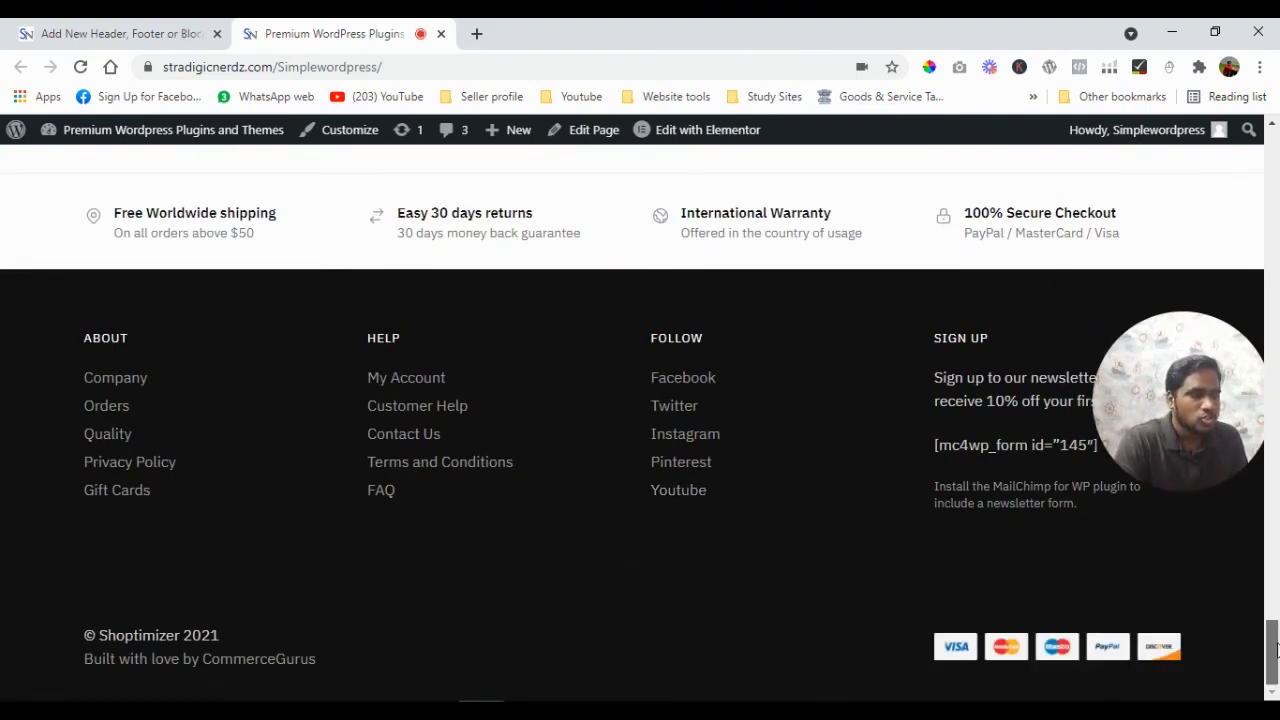
drag(1275, 650, 1231, 157)
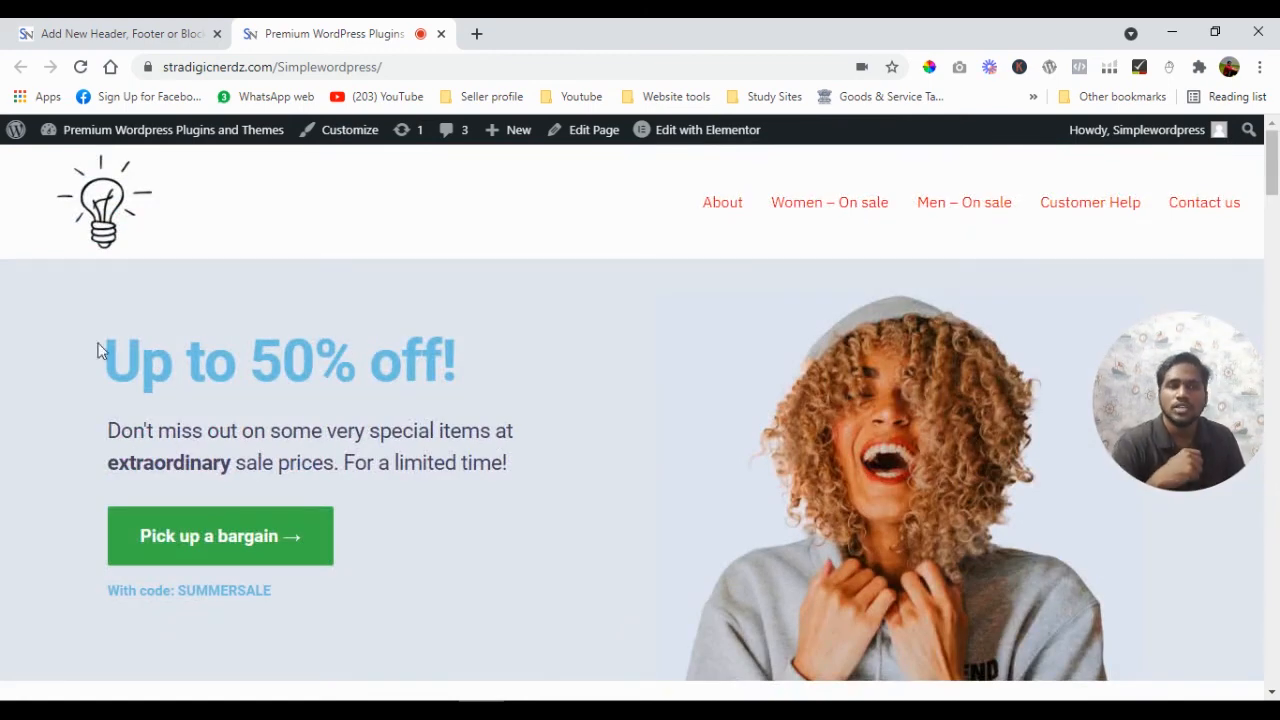